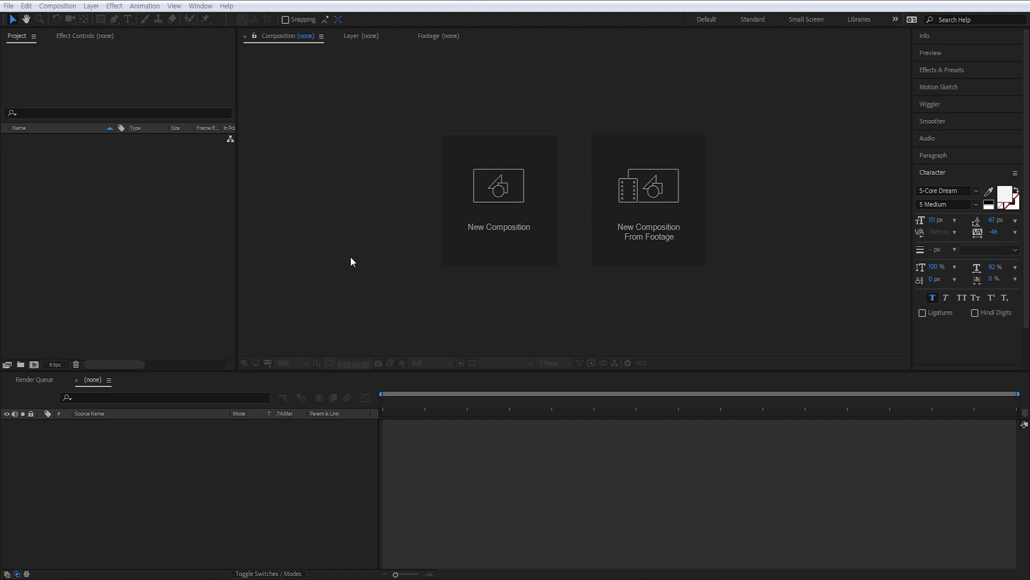
Create Comp 1 with the HDTV 1080 29.97 preset and a 0;00;12;00 duration.
left_click(504, 221)
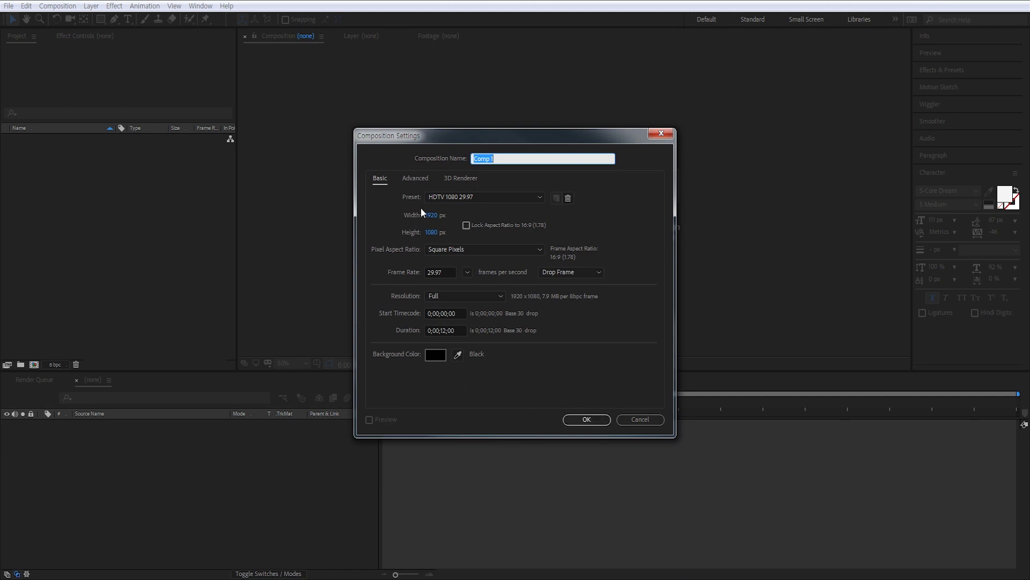
left_click(433, 198)
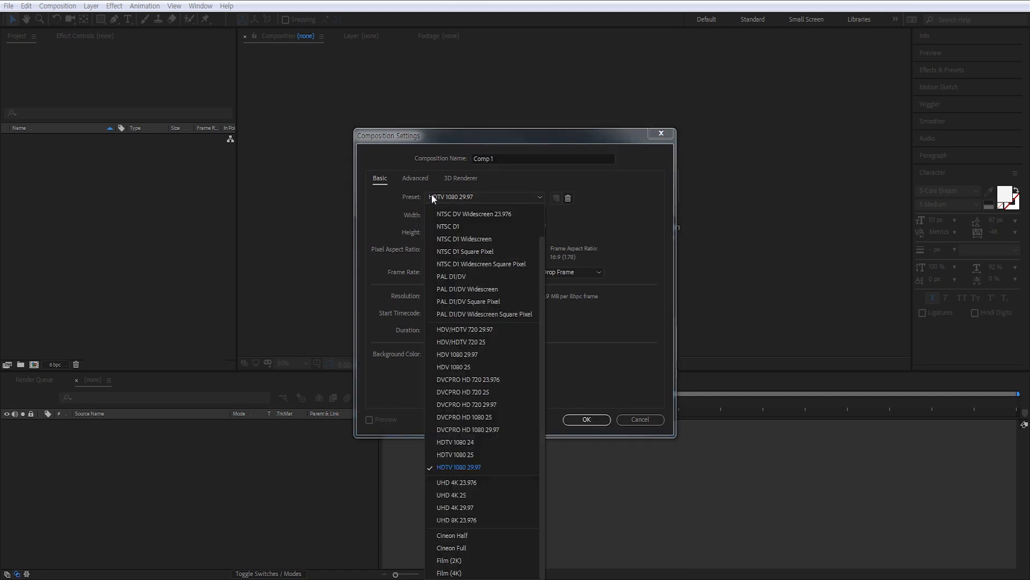
left_click(477, 468)
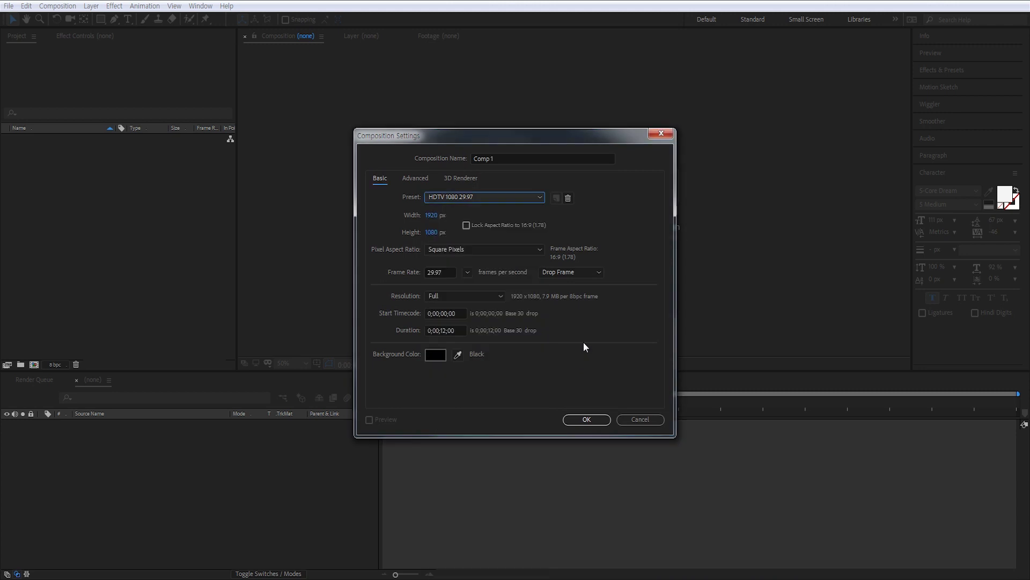
left_click(439, 331)
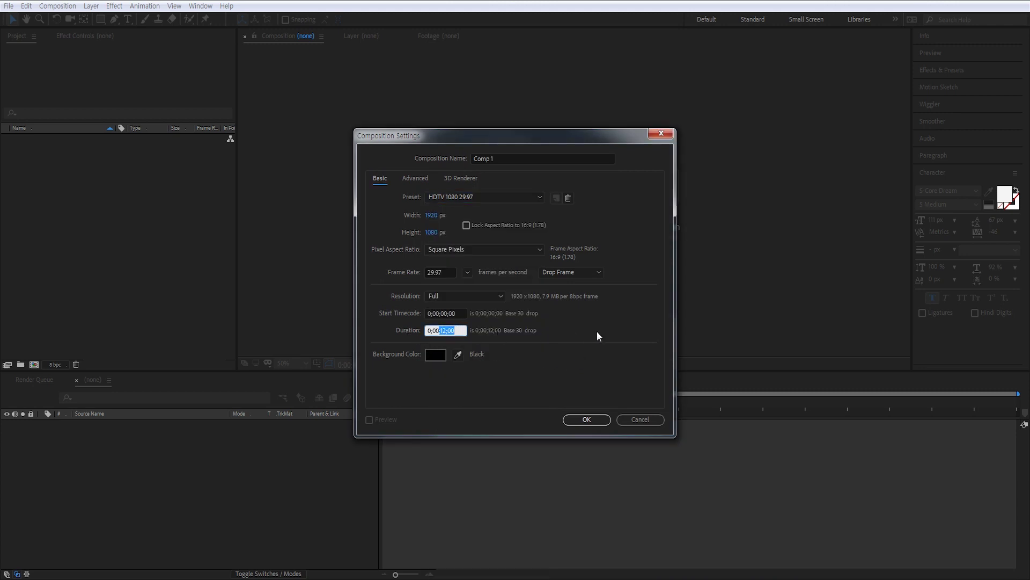
left_click(587, 420)
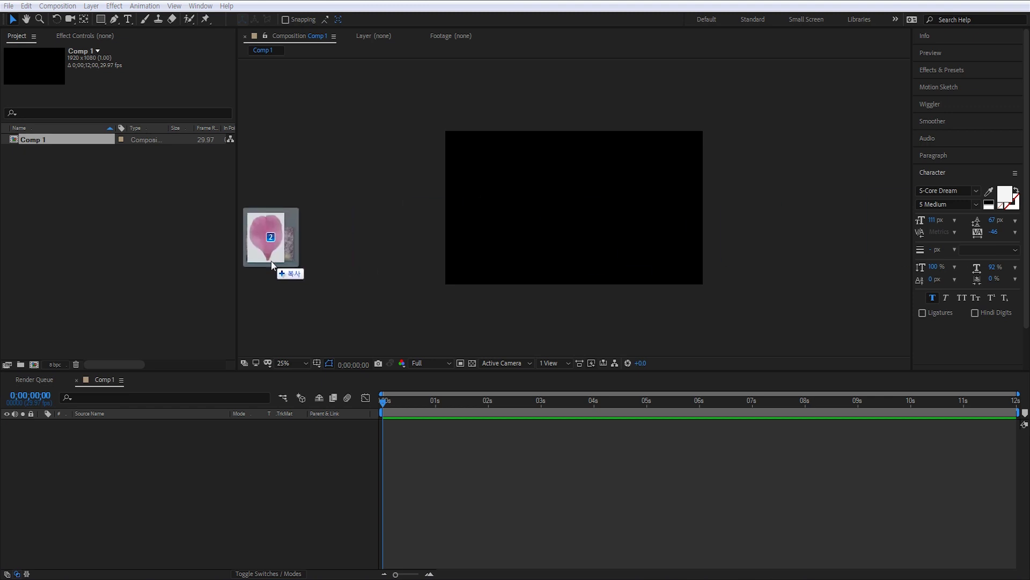
Import pink-2832485.jpg and 꽃잎1번이당.jpg into the project and preview the petal image.
left_click_drag(654, 265, 164, 268)
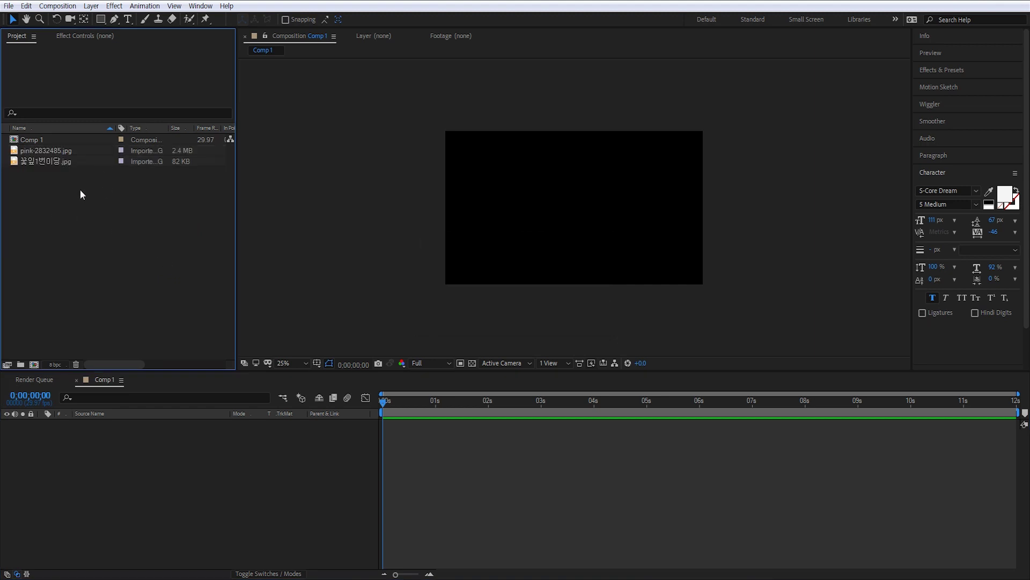
double_click(44, 161)
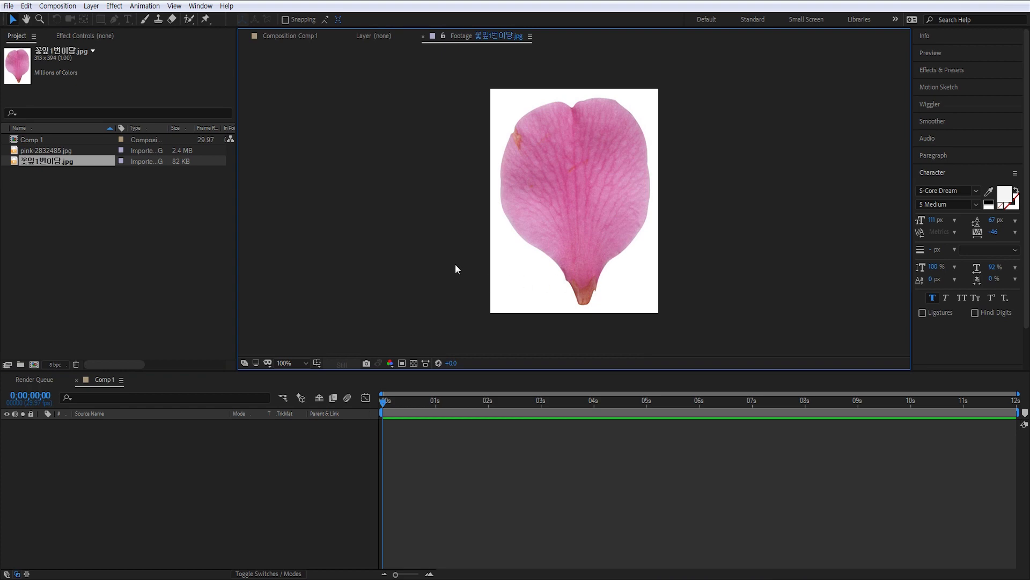
left_click(103, 250)
Preview the cherry-blossom photo pink-2832485.jpg, then return to the Comp 1 viewer.
double_click(63, 150)
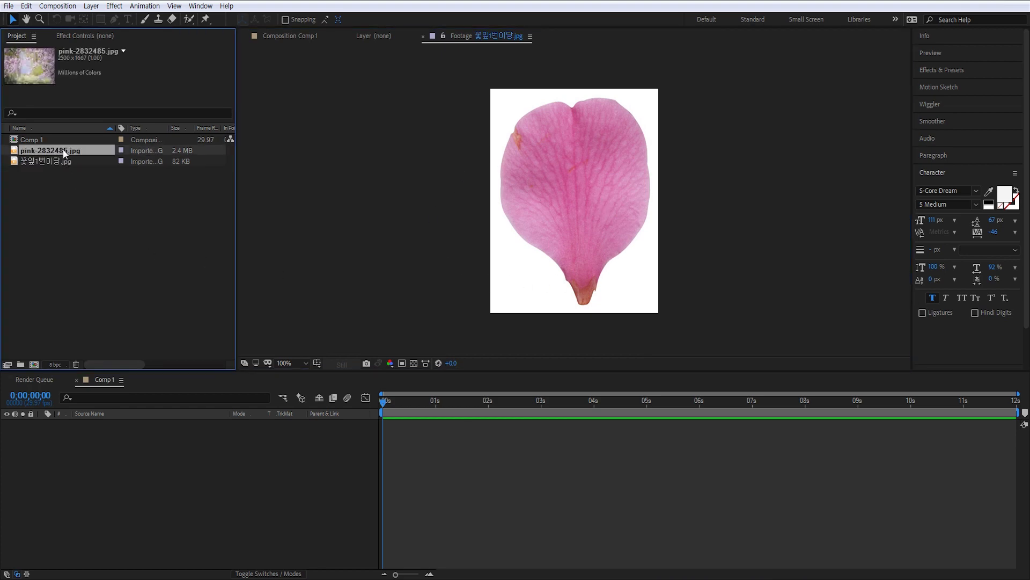
scroll(533, 232, "down", 2)
scroll(532, 232, "down", 4)
scroll(533, 236, "up", 2)
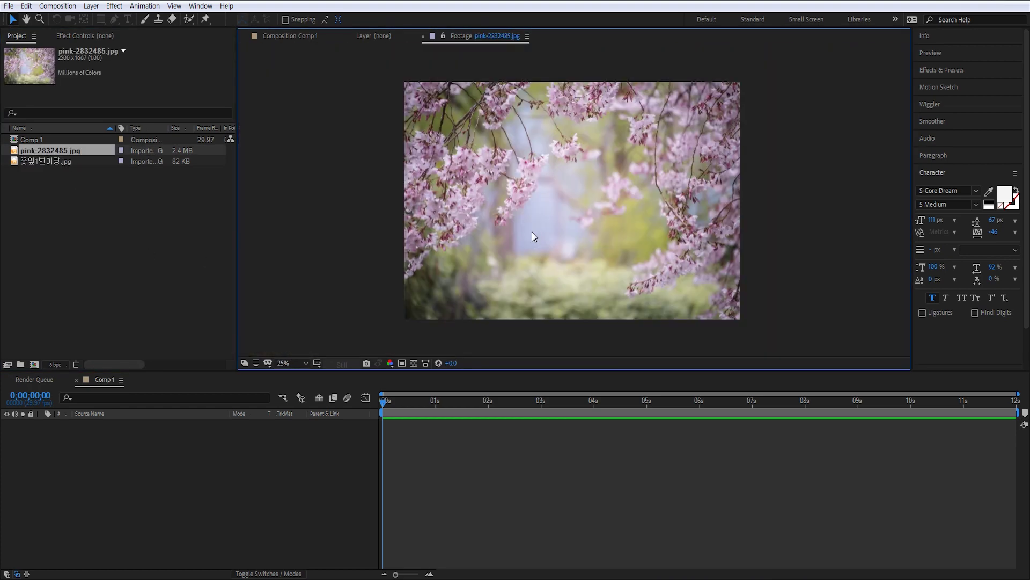
left_click(123, 256)
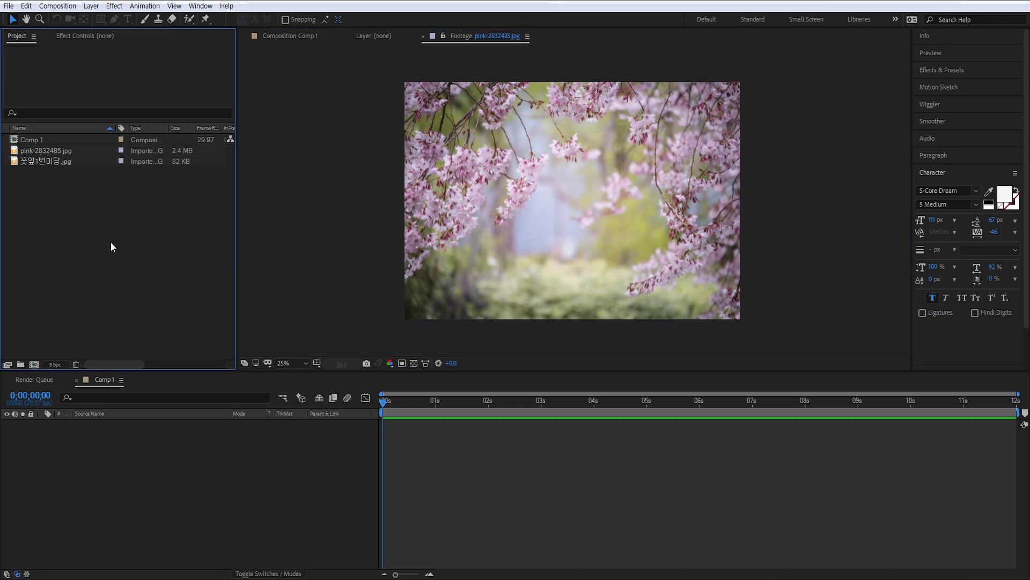
left_click(303, 37)
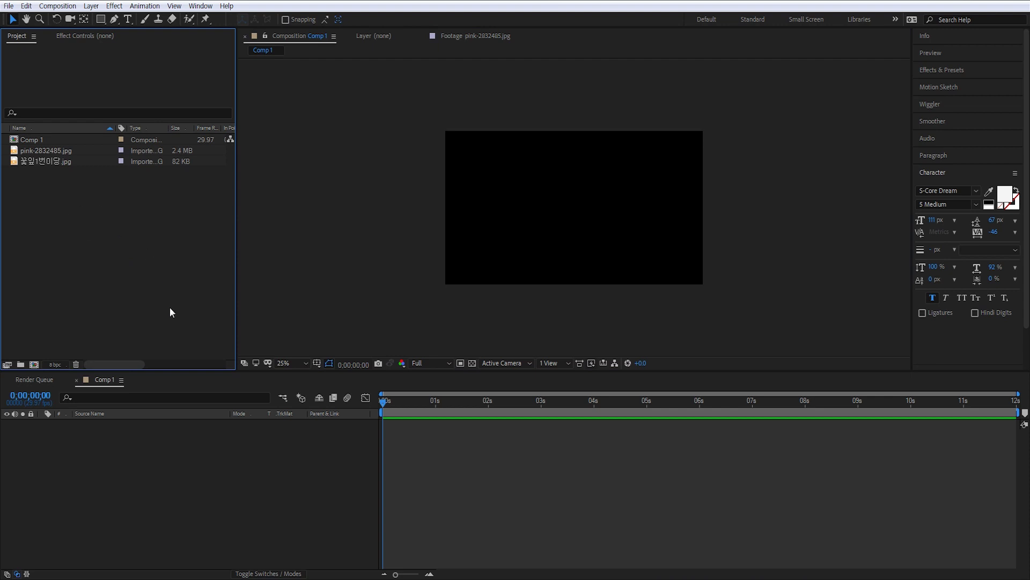
left_click(42, 163)
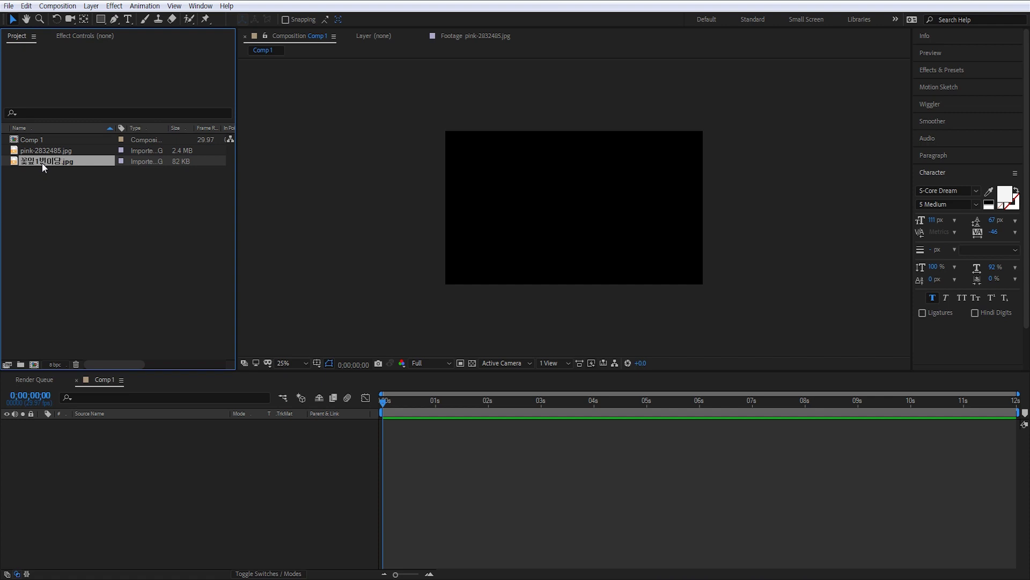
left_click_drag(42, 163, 136, 473)
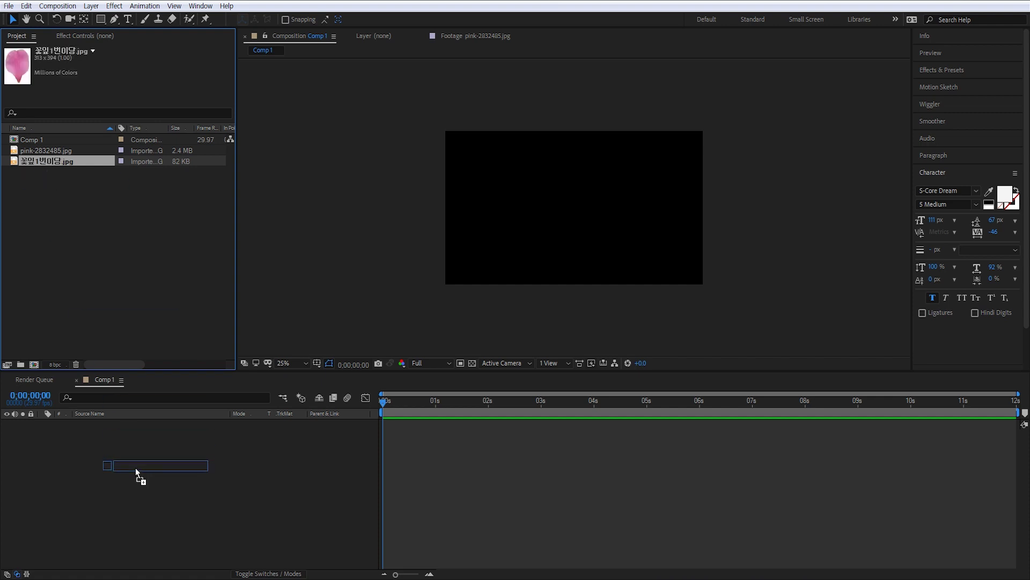
key("period")
key("period")
key("comma")
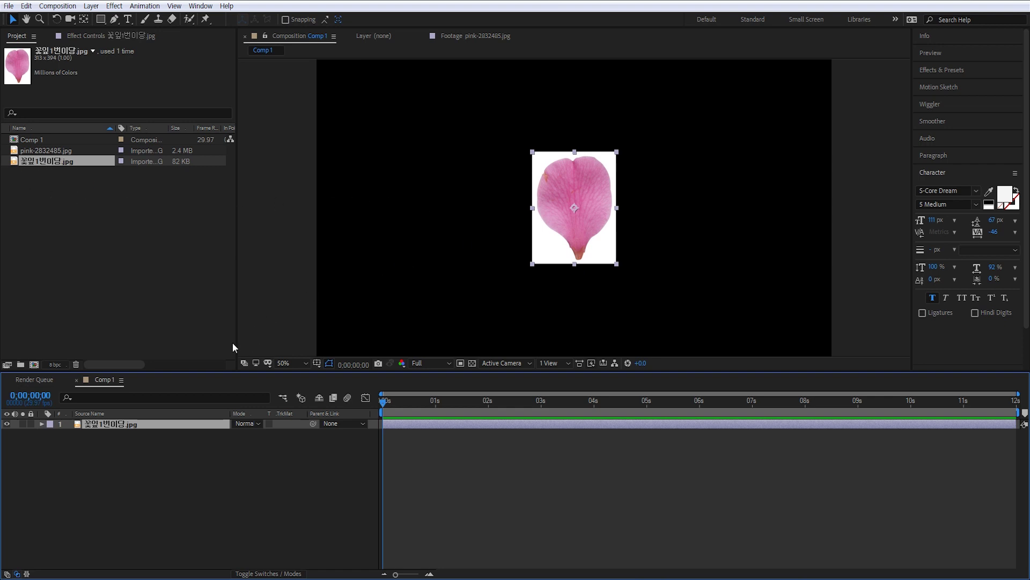
left_click(526, 294)
left_click(554, 256)
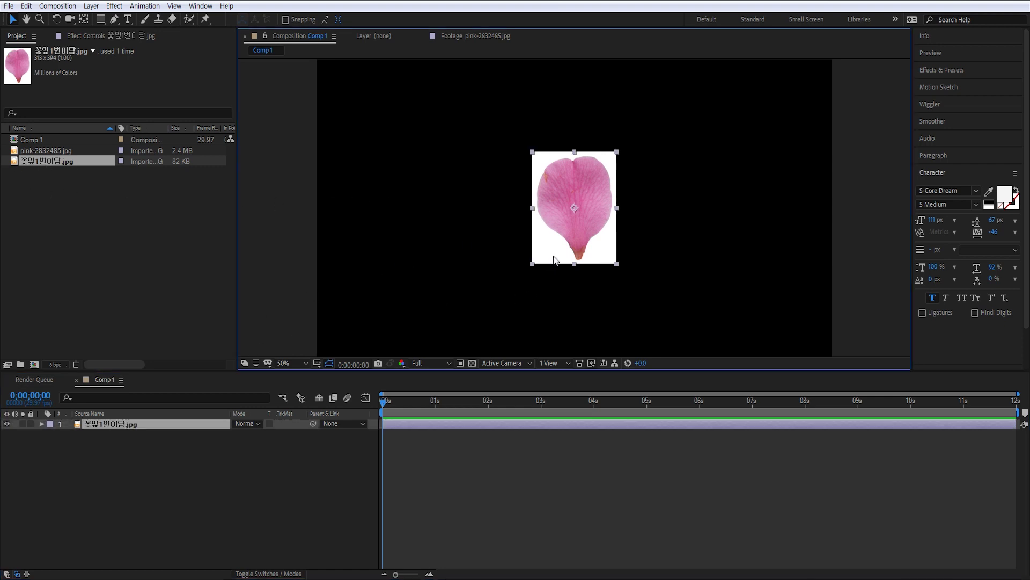
key("Delete")
left_click(120, 220)
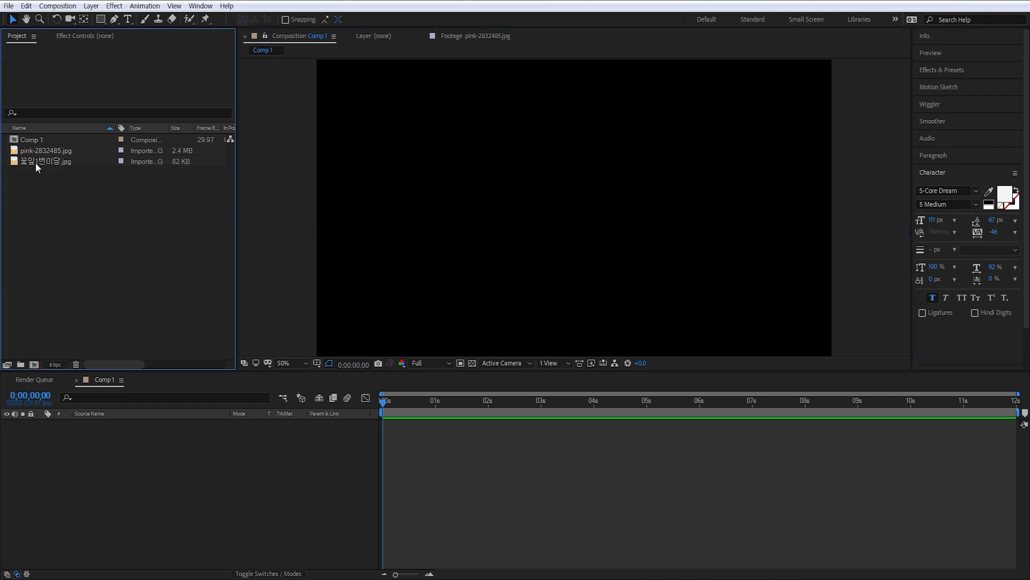
left_click_drag(35, 163, 21, 362)
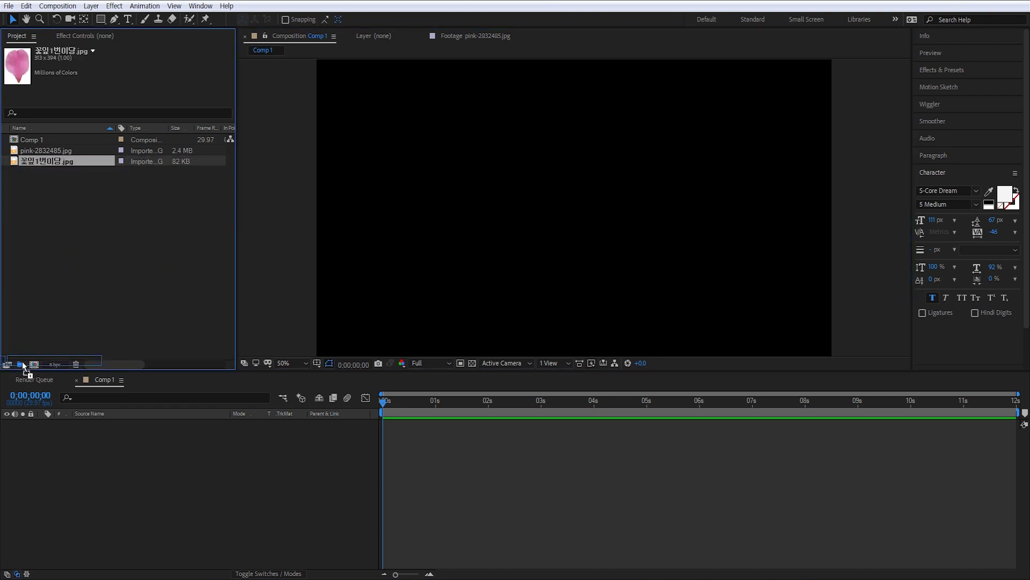
Build a 꽃잎1번이당 composition from the petal JPG, view it at 100%, and pick the Pen tool.
left_click_drag(22, 361, 33, 362)
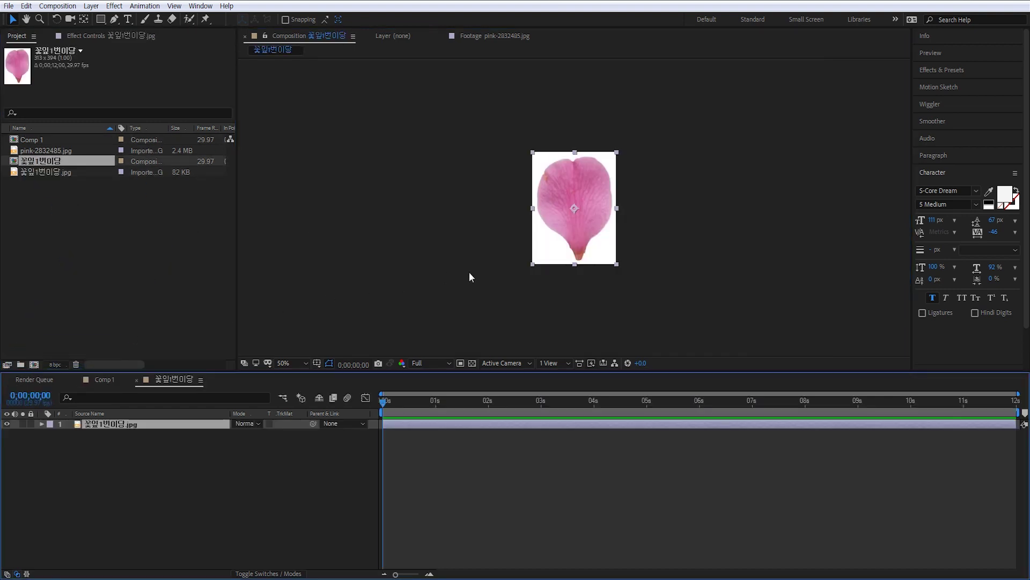
key("period")
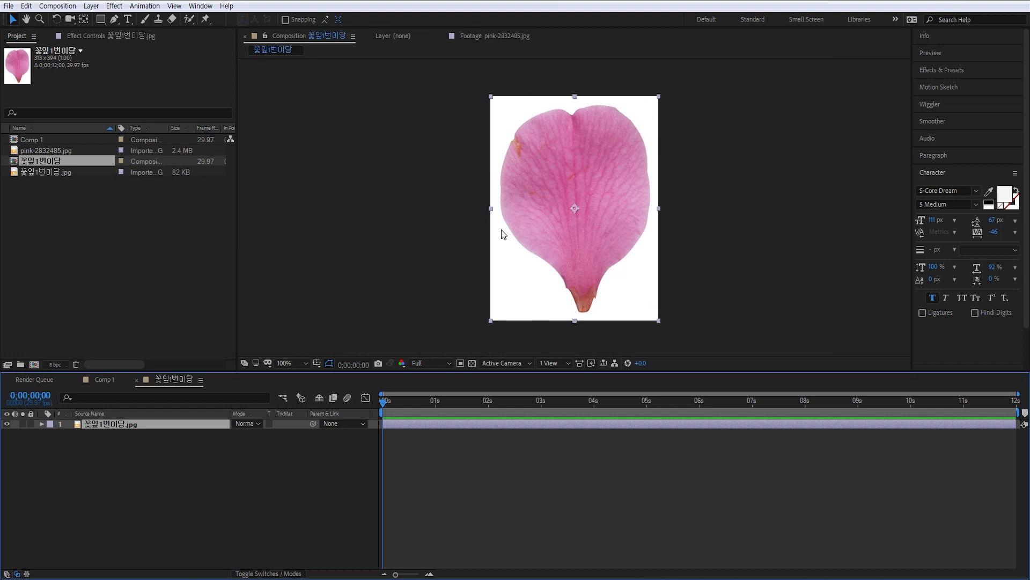
left_click(115, 19)
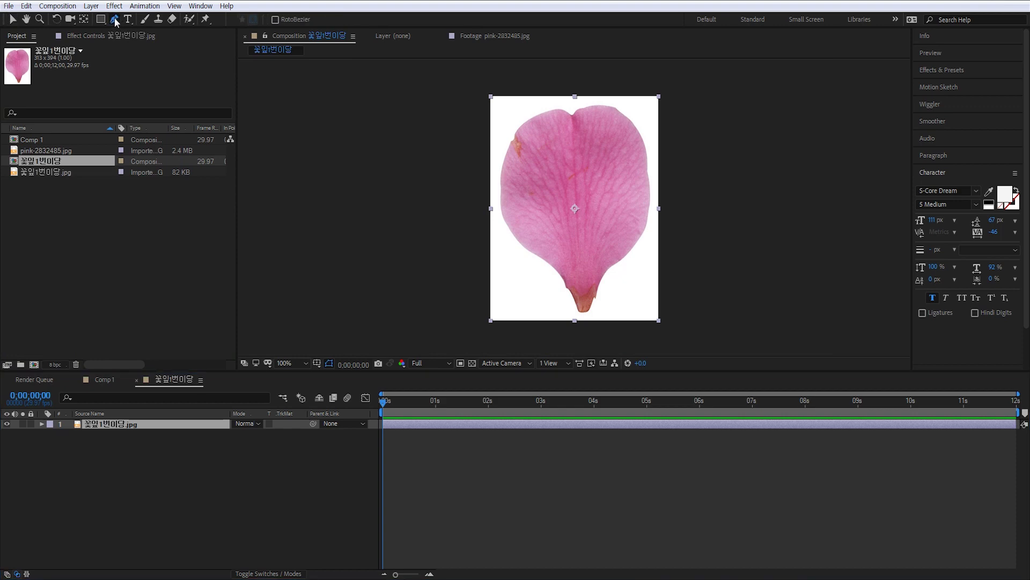
Zoom the viewer in closely on the petal to prepare for tracing.
scroll(598, 253, "up", 2)
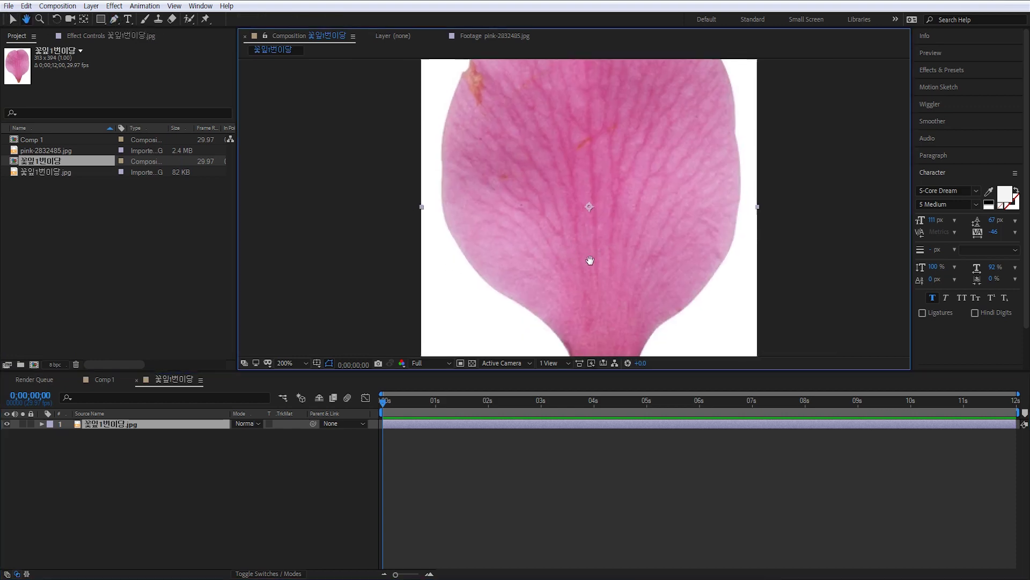
scroll(504, 245, "up", 1)
scroll(503, 246, "up", 1)
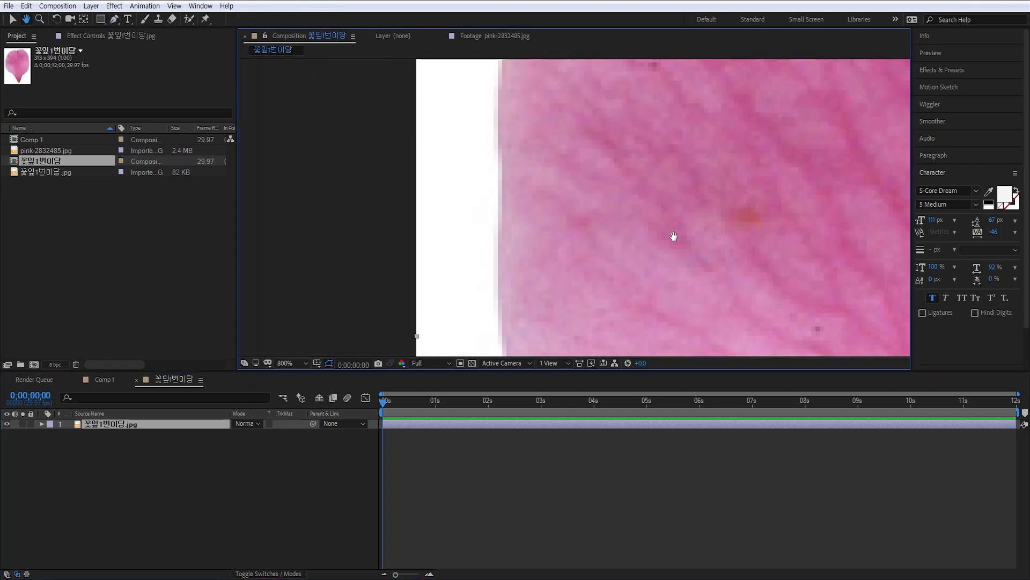
scroll(499, 293, "down", 3)
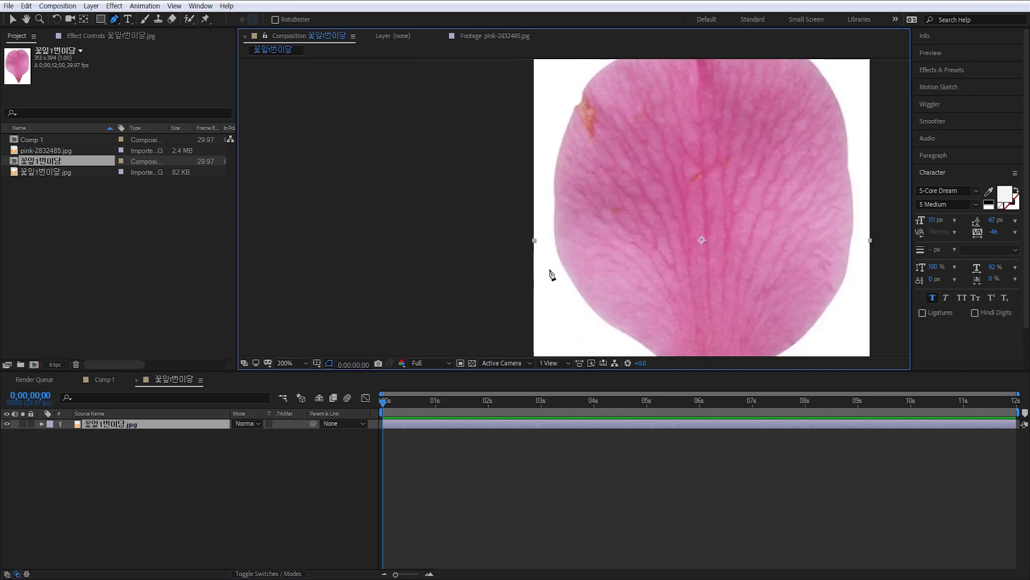
scroll(549, 274, "up", 2)
scroll(564, 269, "up", 1)
scroll(563, 267, "down", 5)
scroll(564, 267, "up", 3)
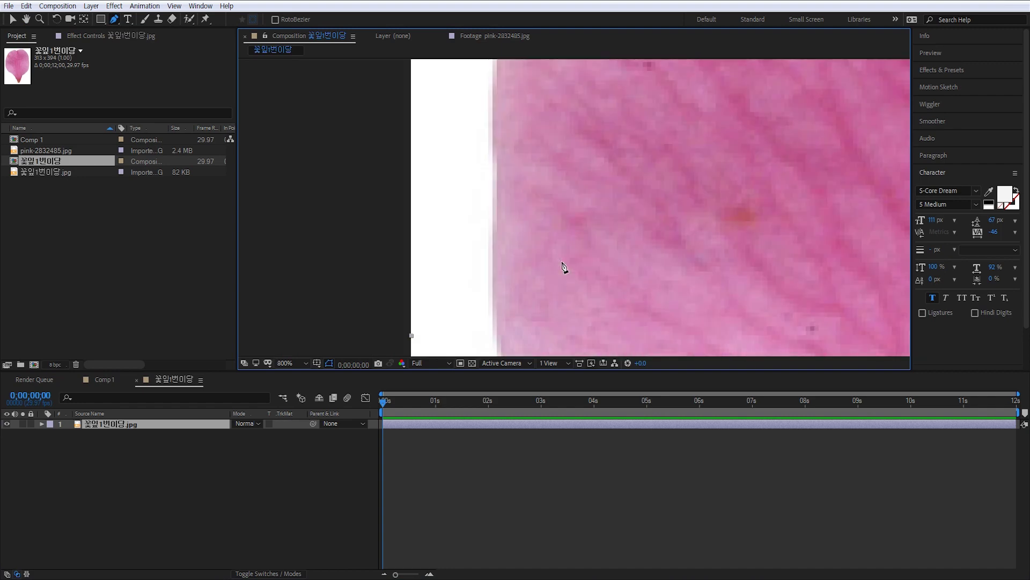
scroll(564, 267, "down", 3)
scroll(564, 266, "up", 2)
scroll(564, 267, "up", 1)
Start the RotoBezier mask with points along the petal's left edge.
left_click_drag(536, 256, 499, 289)
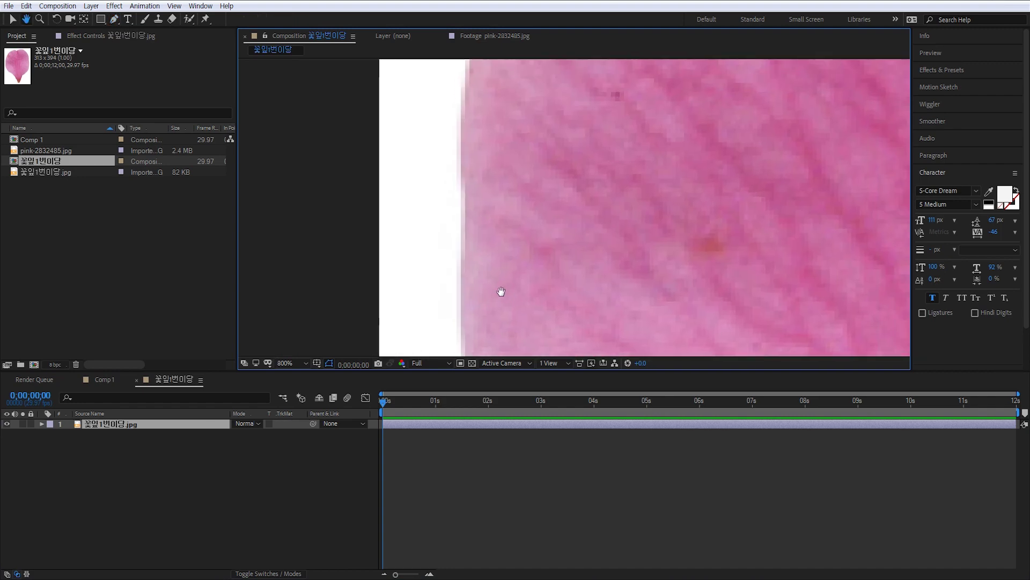
left_click(456, 292)
left_click(455, 229)
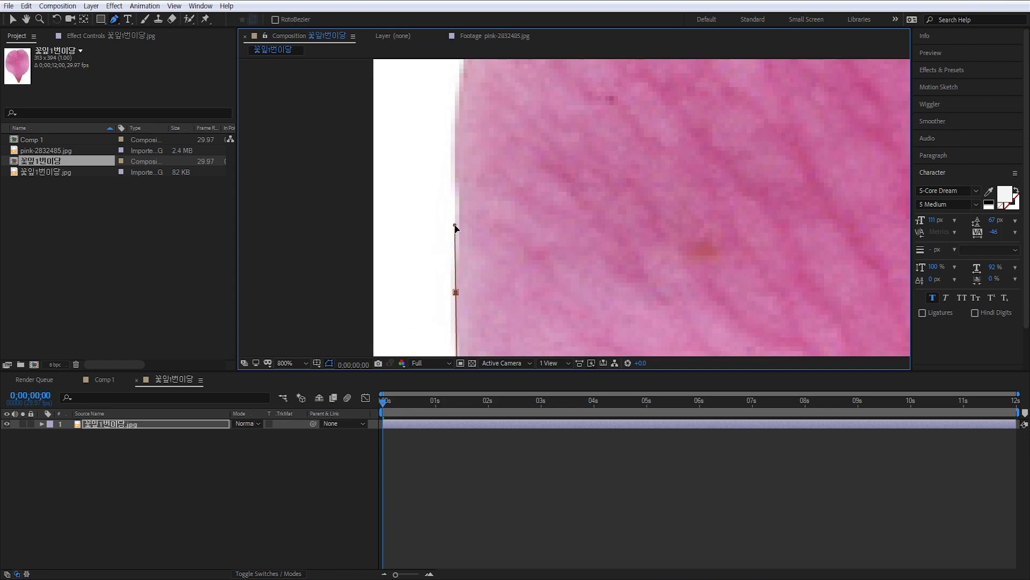
key("space")
mouse_move(504, 179)
left_mouse_down()
mouse_move(470, 301)
mouse_move(455, 313)
left_mouse_up()
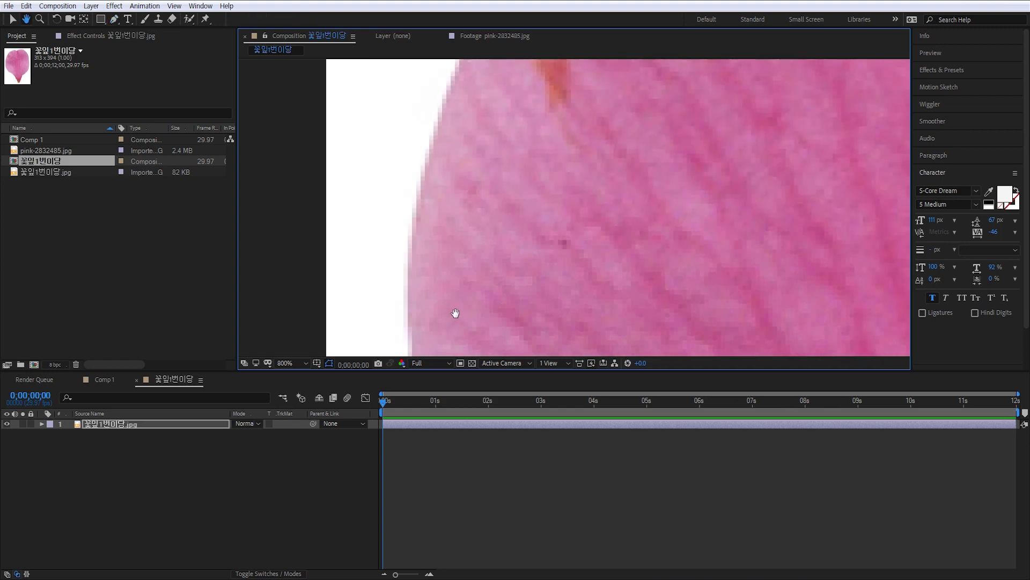
mouse_move(416, 197)
left_mouse_down()
mouse_move(419, 139)
mouse_move(442, 274)
left_mouse_up()
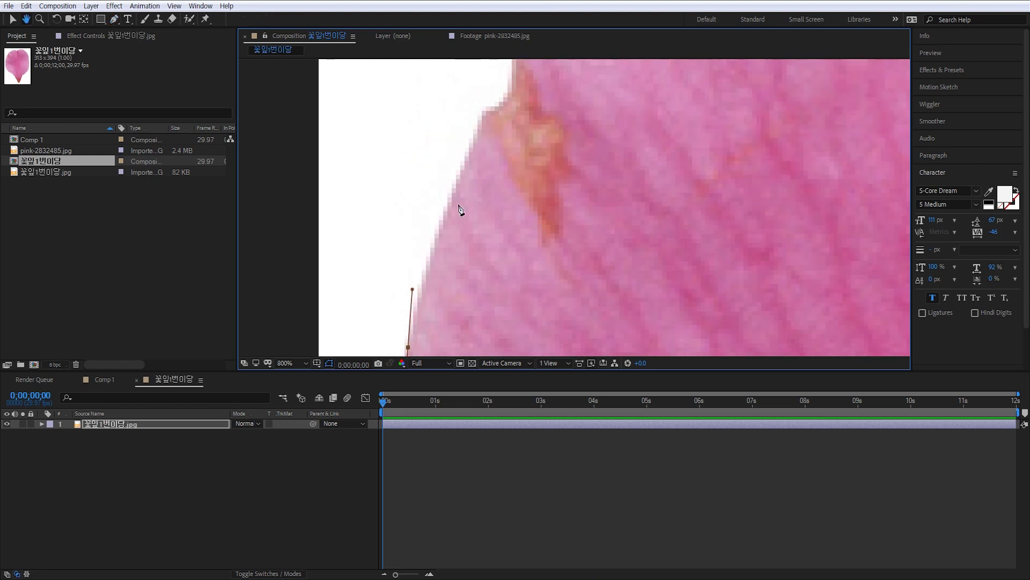
left_click_drag(454, 196, 466, 159)
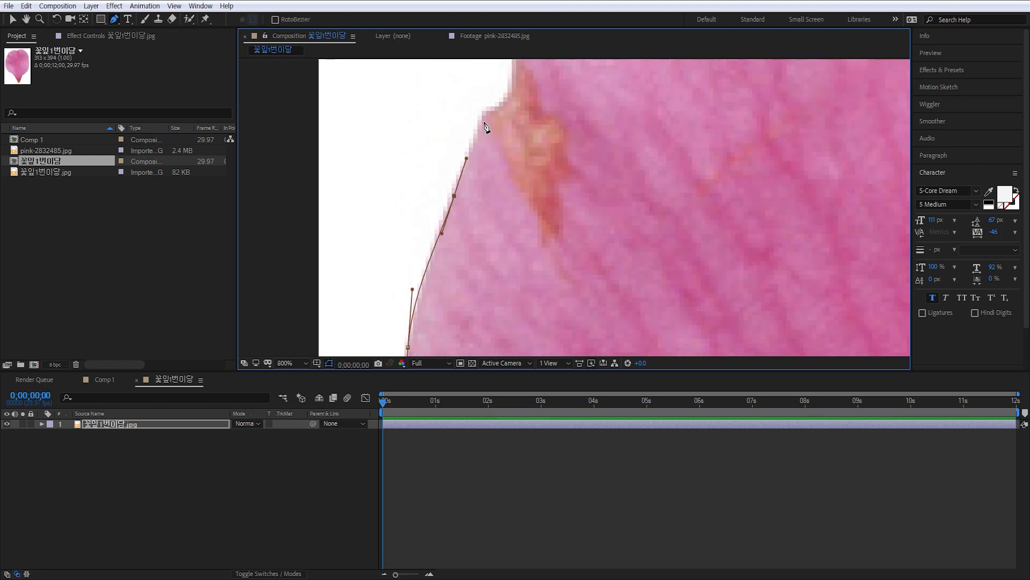
Trace the mask over the petal's upper edge and rounded top lobes.
mouse_move(483, 119)
left_mouse_down()
mouse_move(502, 103)
mouse_move(519, 239)
mouse_move(522, 189)
left_mouse_up()
left_click_drag(592, 156, 483, 230)
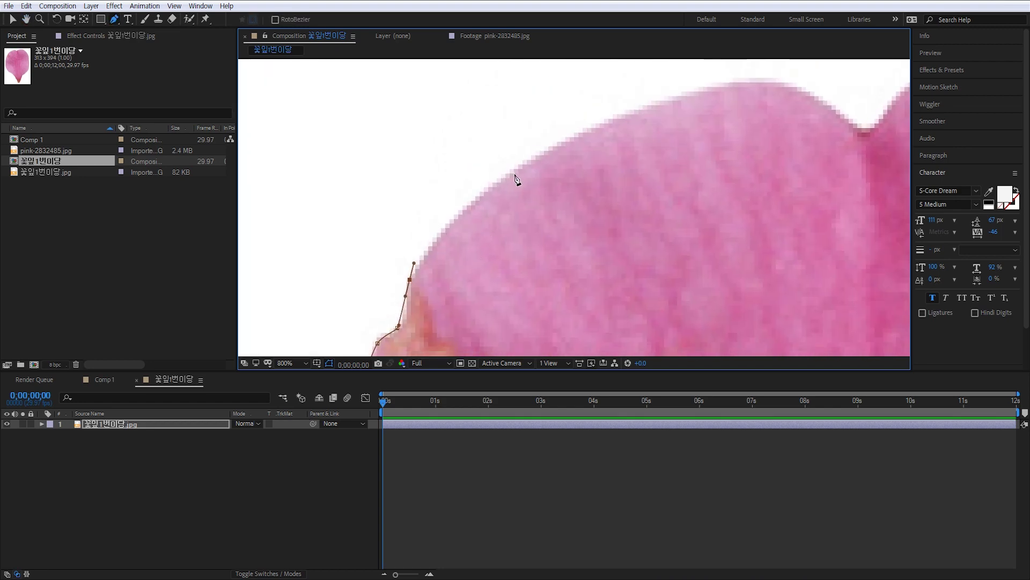
left_click_drag(513, 171, 567, 138)
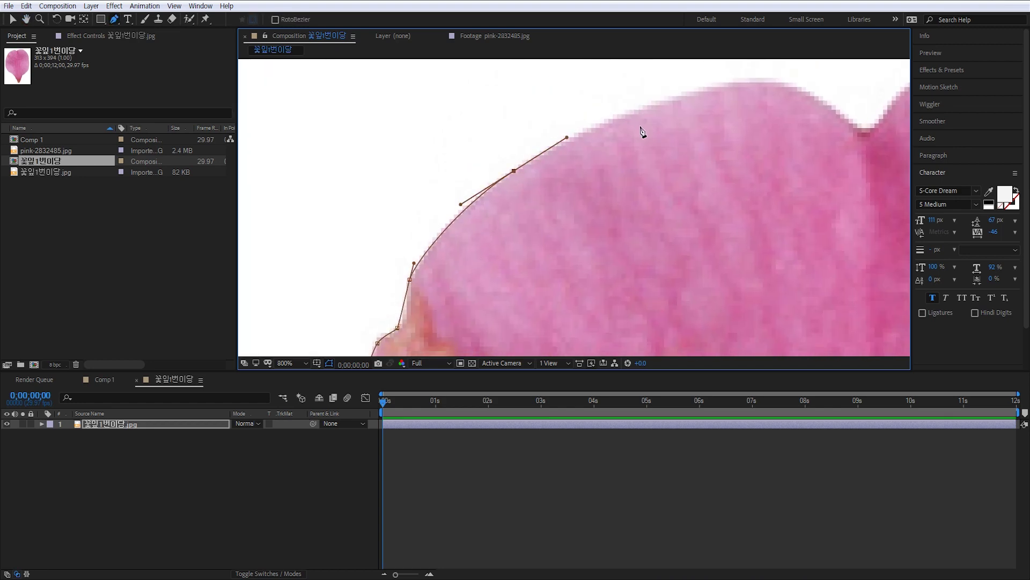
left_click_drag(697, 92, 749, 81)
left_click_drag(809, 93, 822, 106)
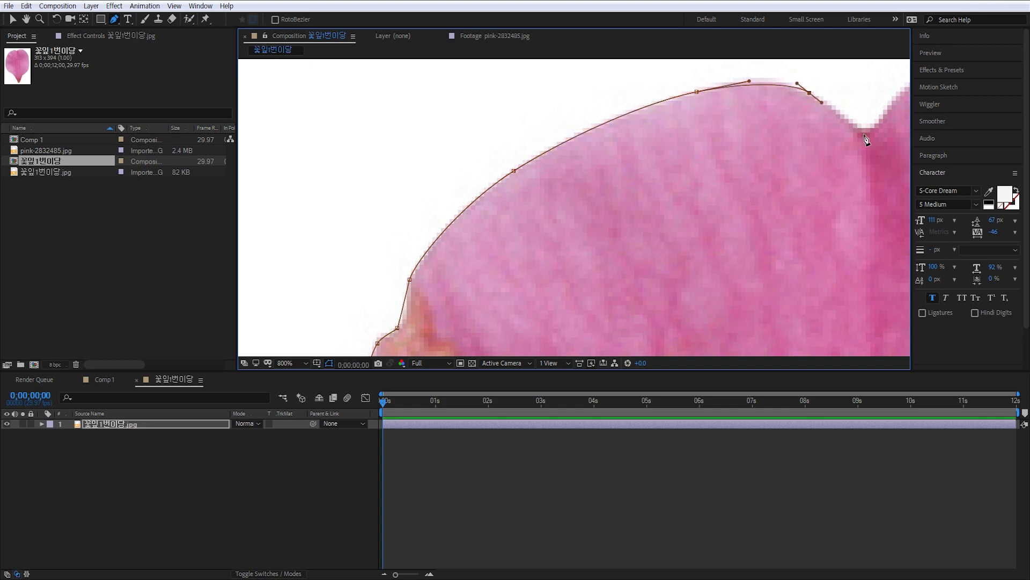
mouse_move(828, 161)
left_mouse_down()
mouse_move(713, 206)
mouse_move(746, 166)
mouse_move(787, 144)
mouse_move(609, 179)
left_mouse_up()
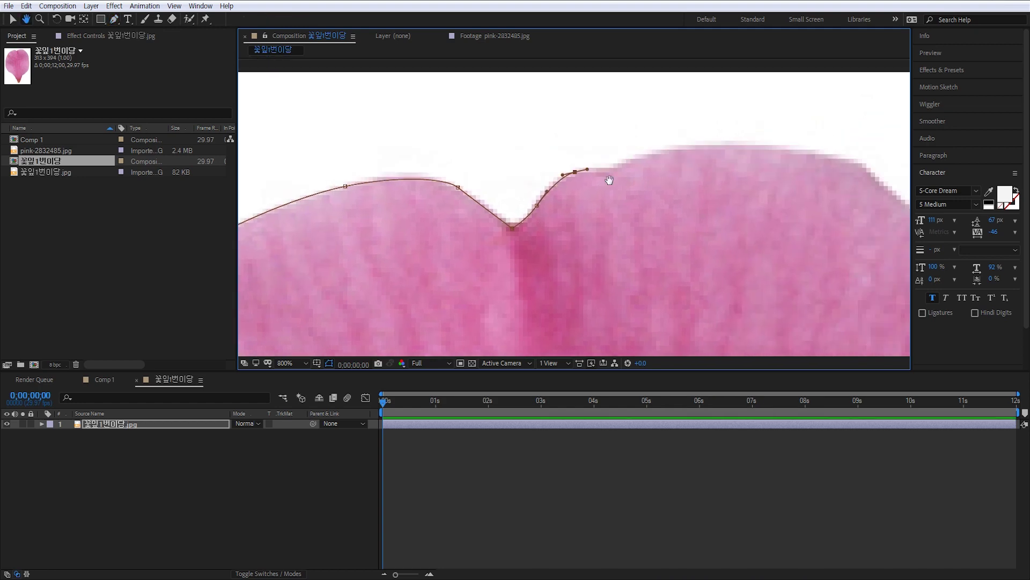
left_click(614, 170)
left_click_drag(671, 150, 707, 143)
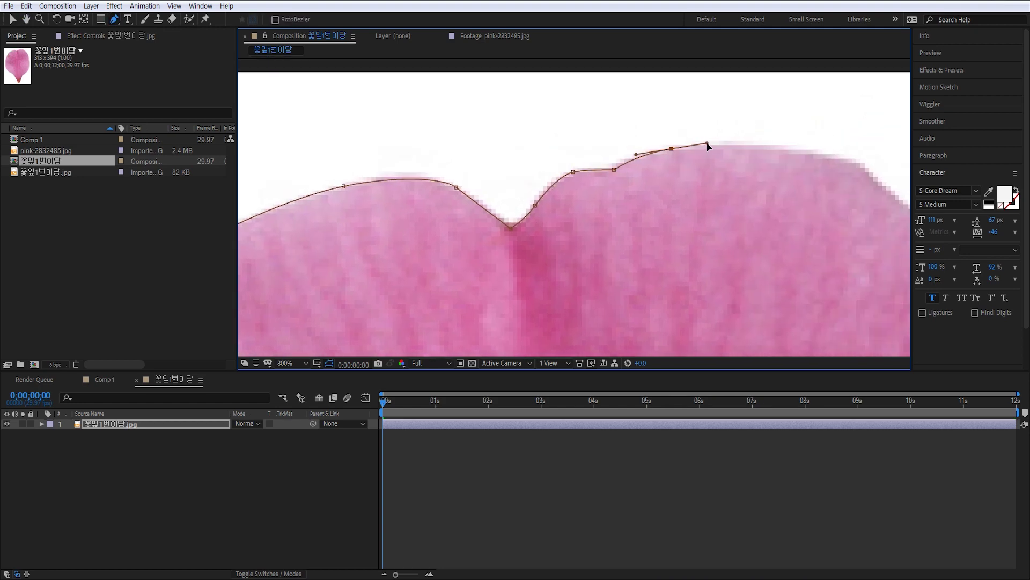
mouse_move(798, 169)
left_mouse_down()
mouse_move(555, 133)
mouse_move(610, 124)
left_mouse_up()
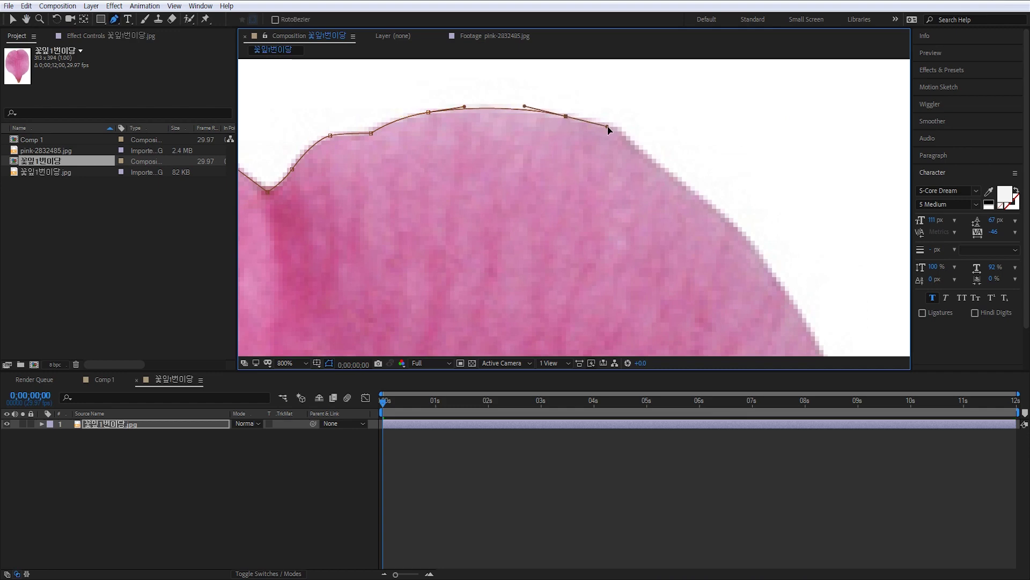
left_click_drag(650, 157, 674, 177)
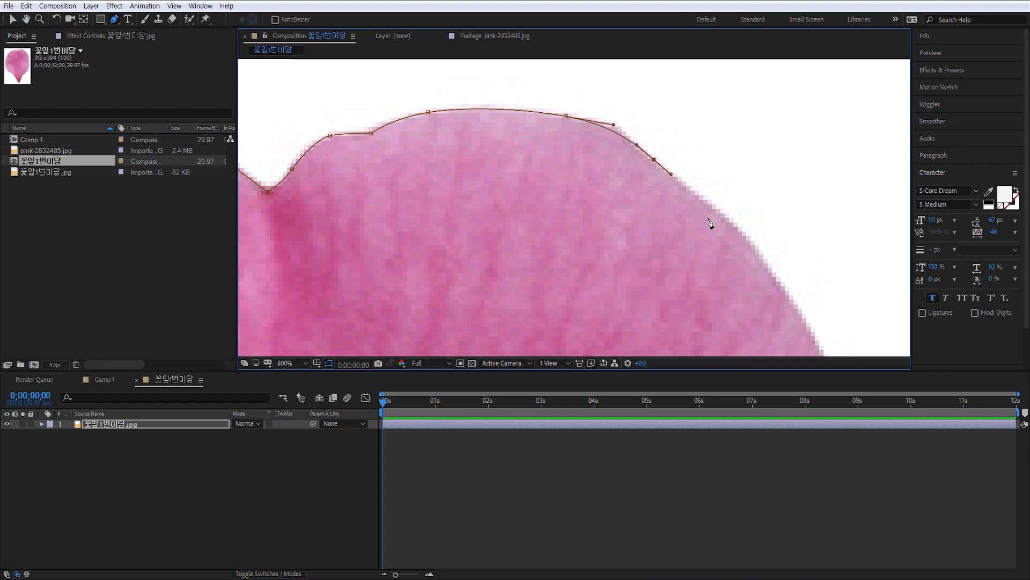
Continue the mask down the petal's right edge.
left_click_drag(771, 290, 721, 249)
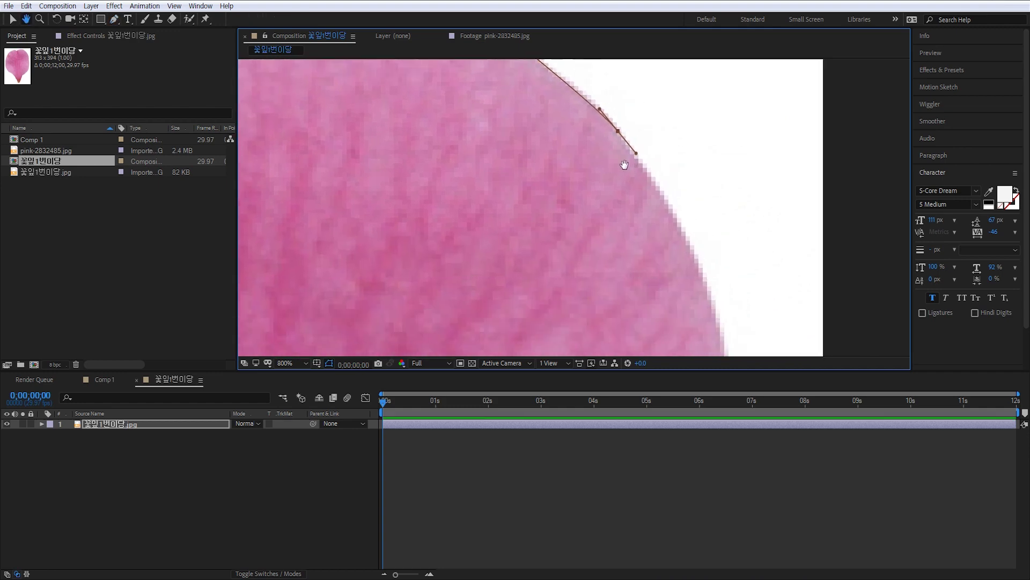
left_click(675, 226)
left_click(688, 261)
left_click(701, 294)
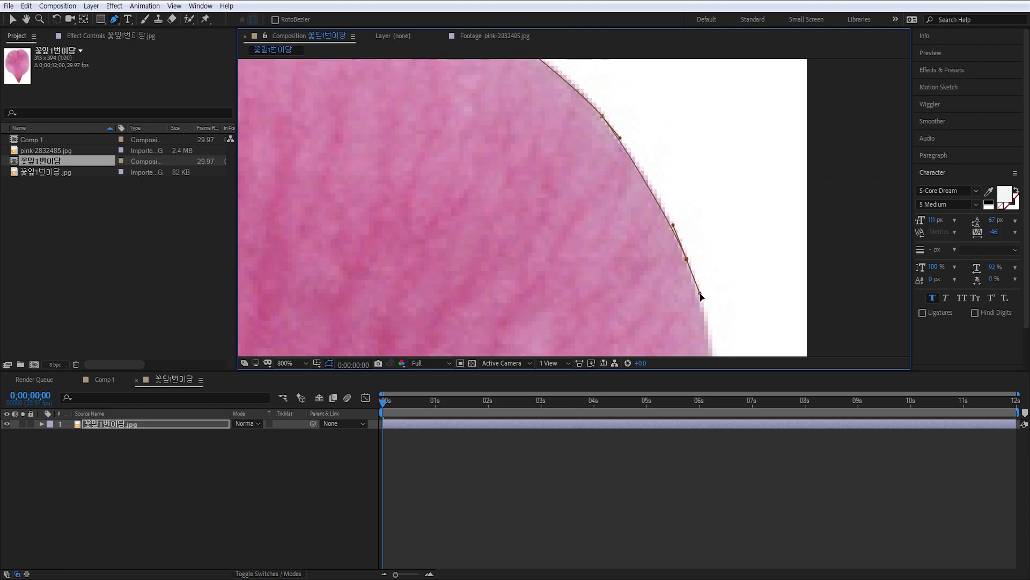
left_click_drag(693, 282, 671, 132)
mouse_move(696, 298)
left_mouse_down()
mouse_move(698, 340)
mouse_move(668, 189)
left_mouse_up()
scroll(667, 189, "down", 2)
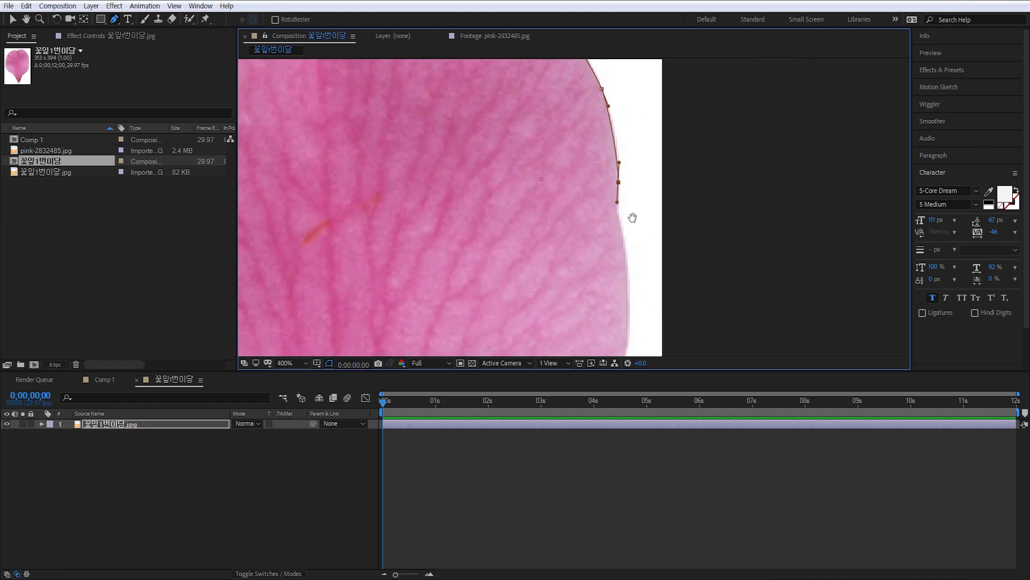
left_click(610, 173)
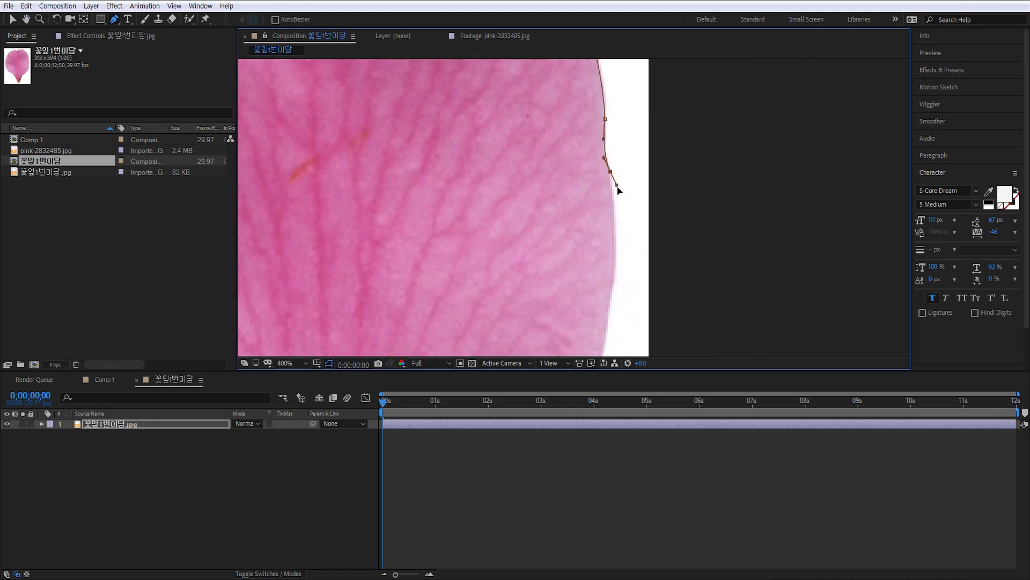
left_click(614, 272)
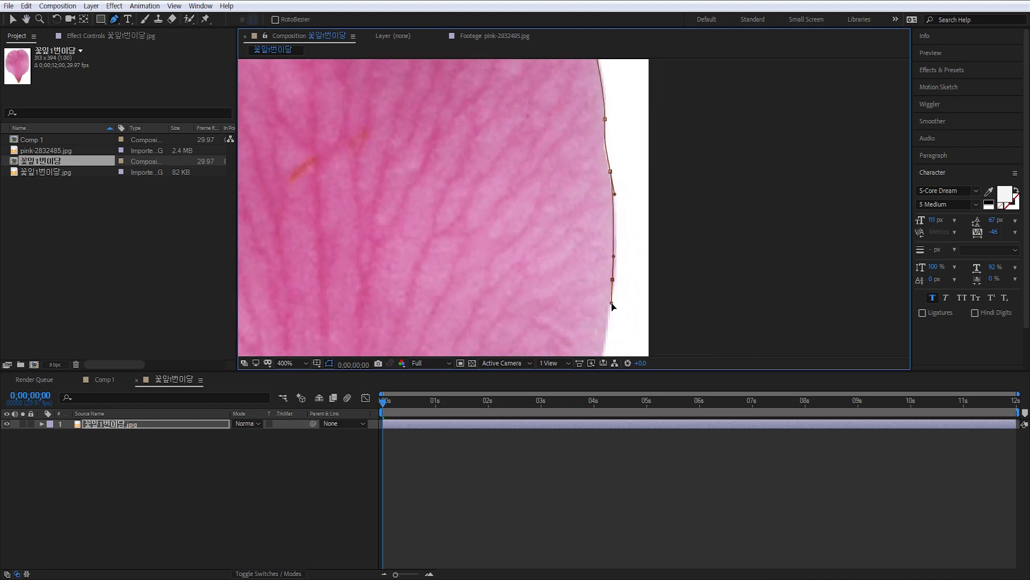
Follow the lower right curve where the petal edge narrows inward.
left_click_drag(612, 301, 649, 107)
left_click(618, 201)
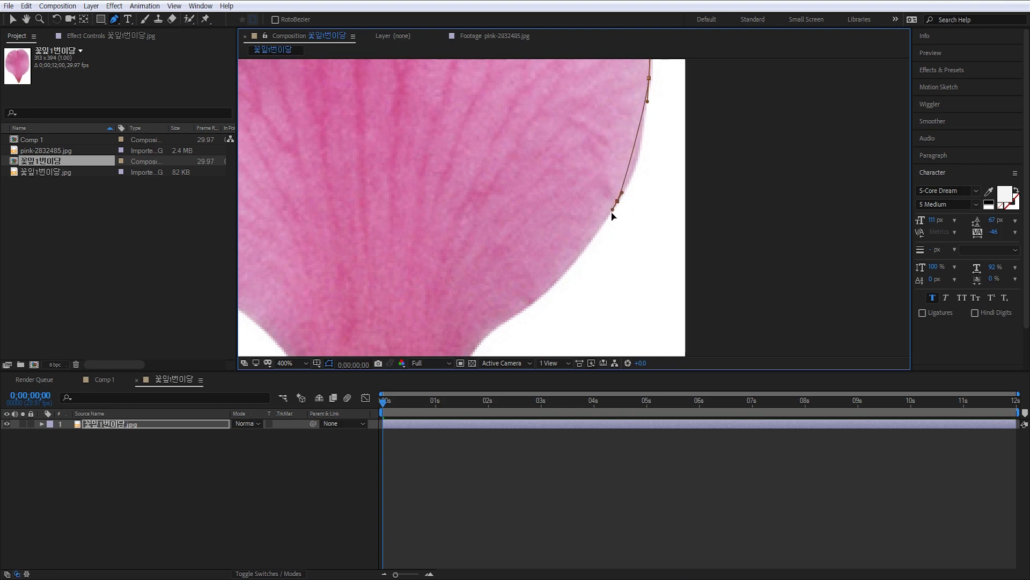
left_click(592, 246)
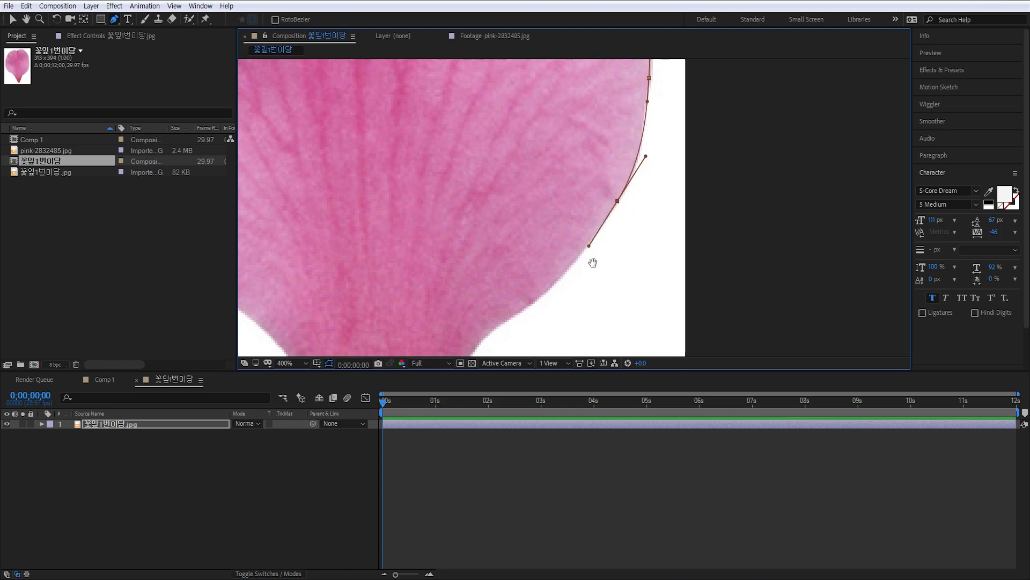
left_click_drag(594, 260, 648, 163)
left_click(609, 190)
left_click(587, 205)
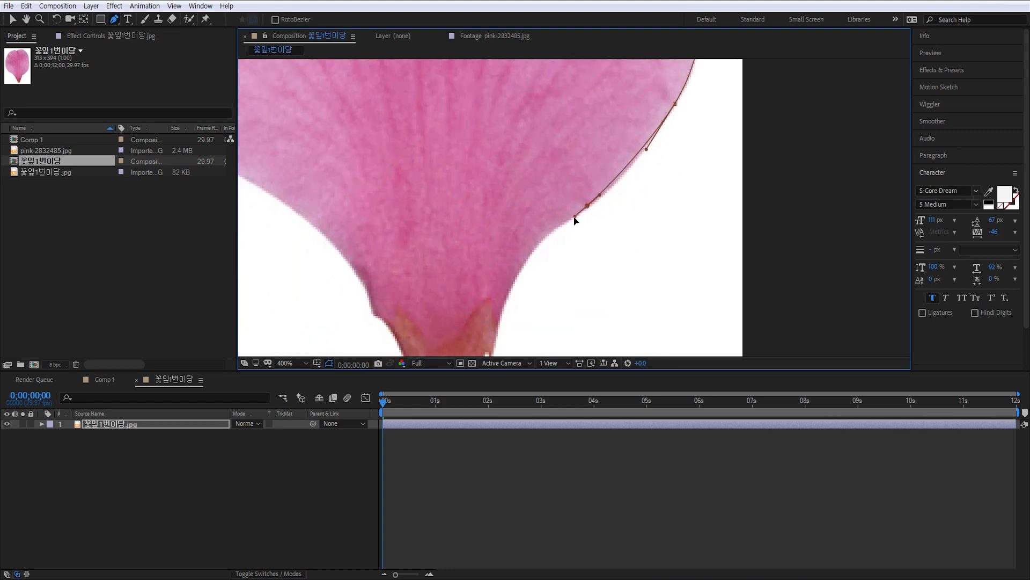
left_click(565, 220)
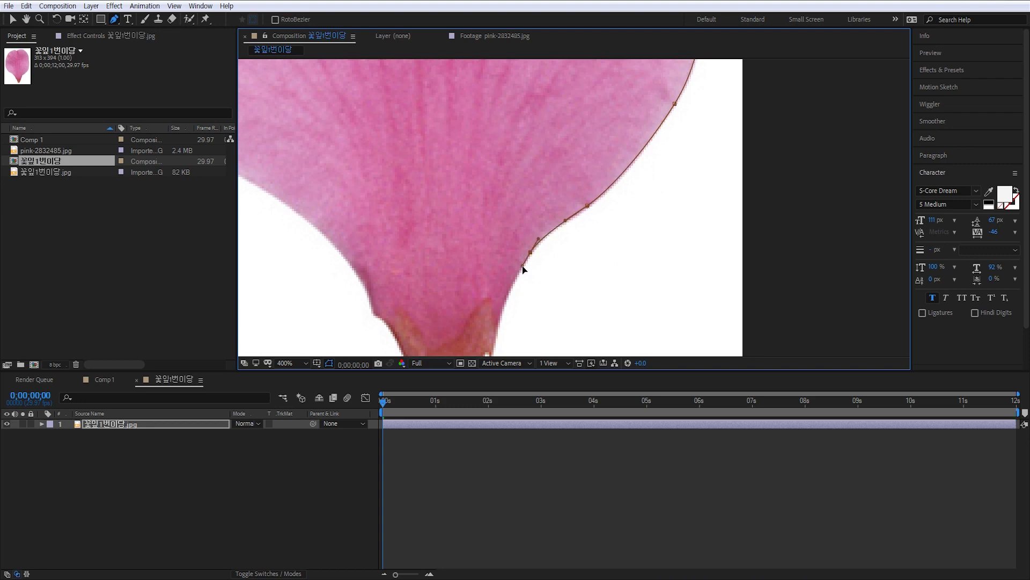
left_click_drag(522, 269, 573, 208)
scroll(573, 207, "up", 1)
left_click(574, 187)
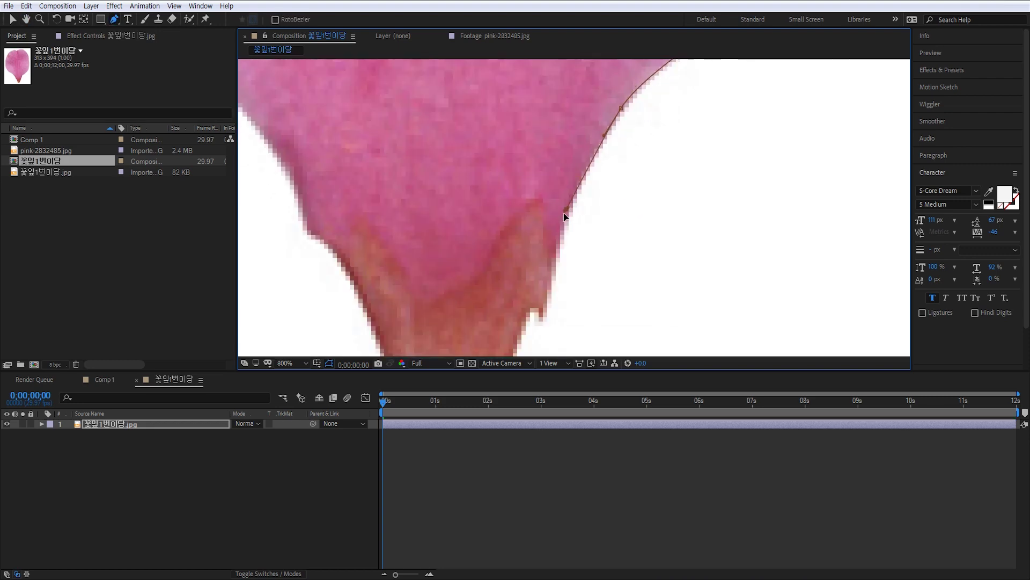
left_click(560, 232)
left_click_drag(568, 211, 571, 212)
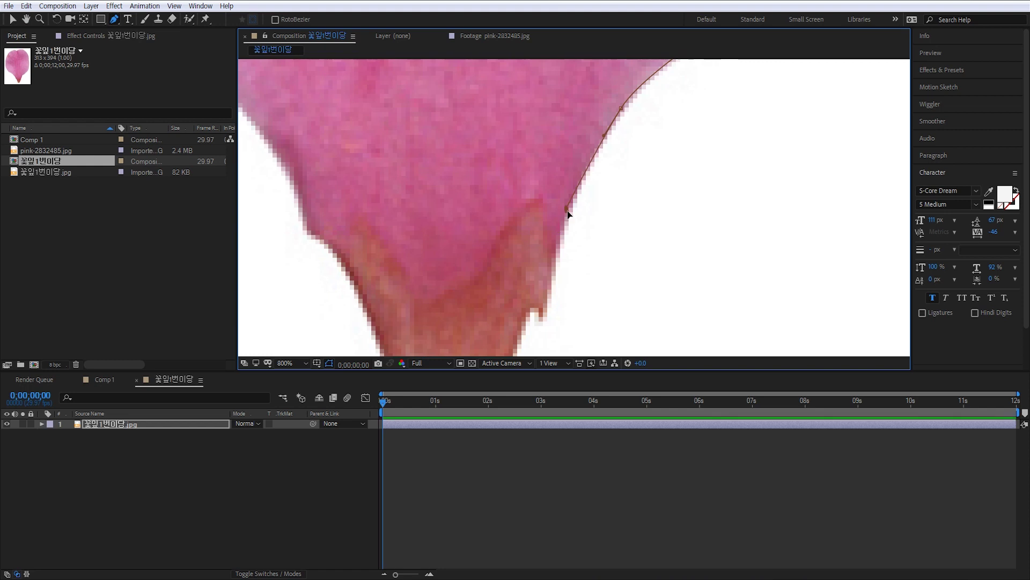
Carry the mask past the base notch and around the petal's bottom tip.
scroll(584, 226, "left", 2)
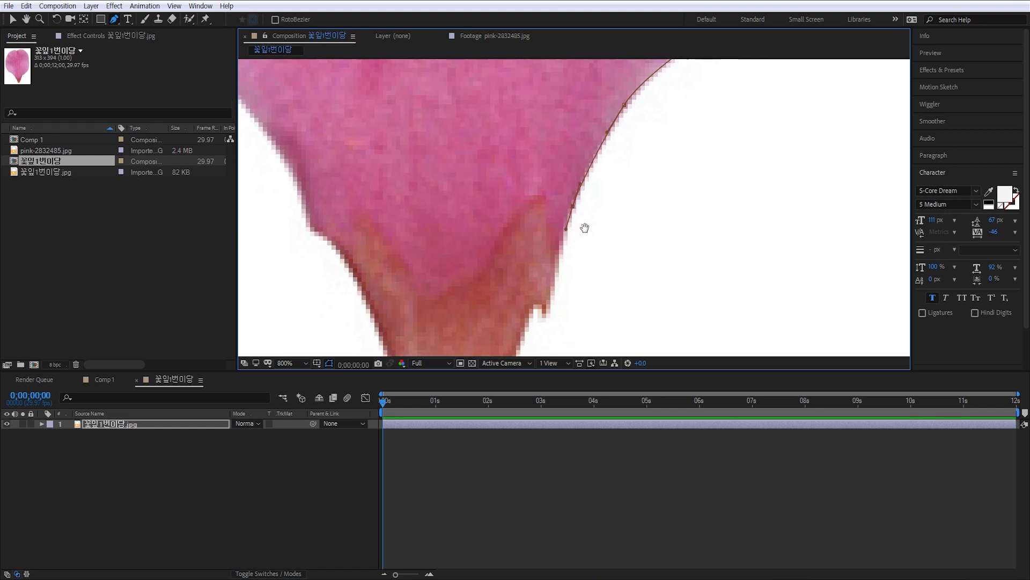
scroll(609, 204, "down", 3)
left_click(601, 201)
left_click(595, 215)
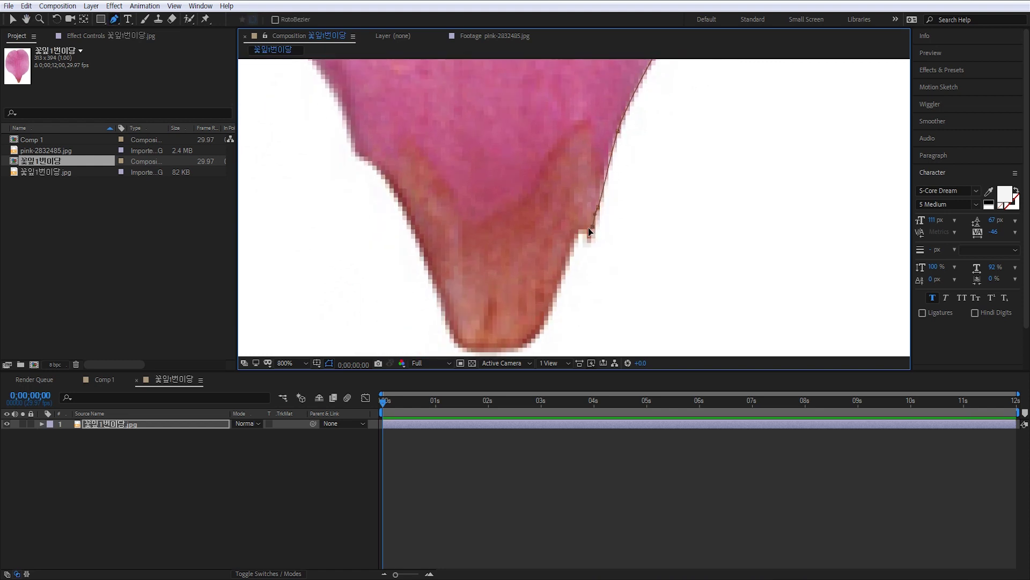
left_click(583, 228)
left_click_drag(573, 274, 611, 184)
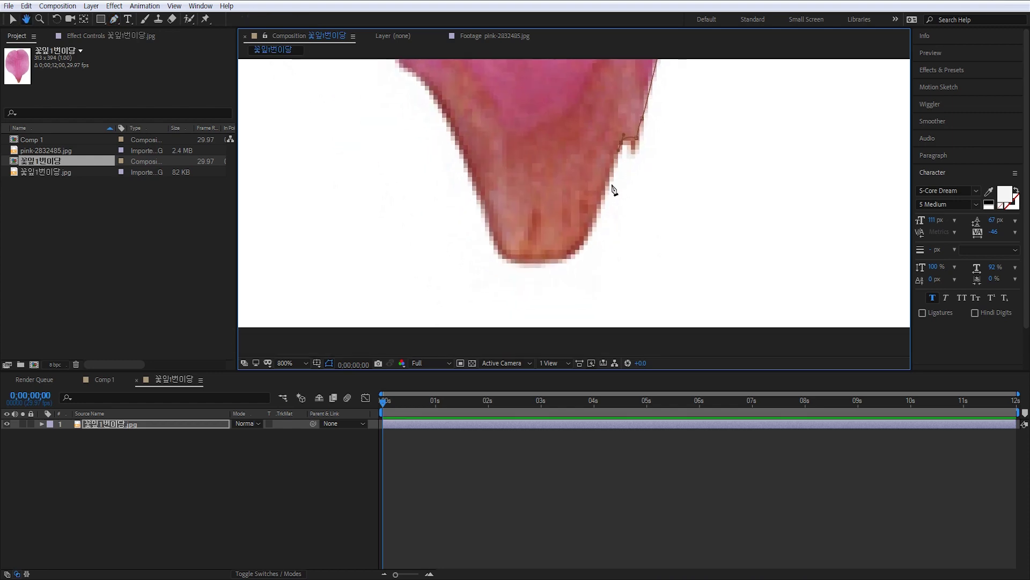
left_click(594, 220)
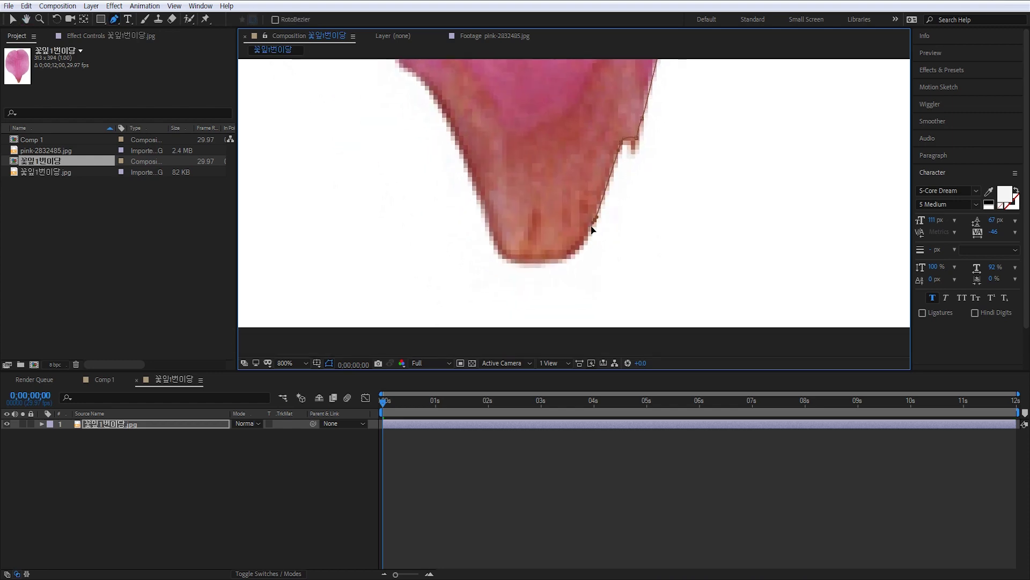
left_click(555, 263)
left_click(538, 265)
left_click(521, 261)
left_click_drag(491, 230, 539, 290)
Trace the mask up the petal's left side from the tip.
key("g")
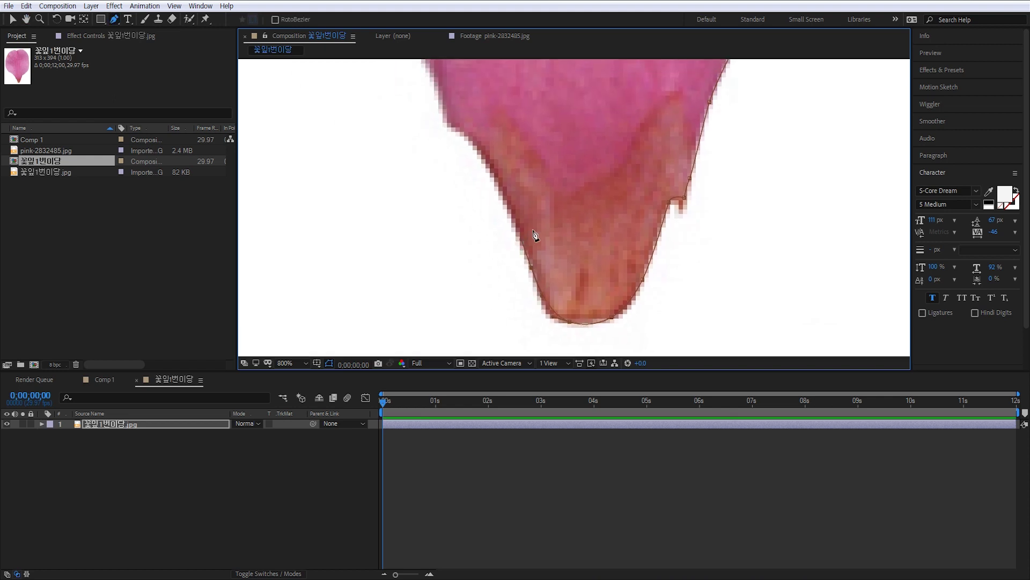
scroll(529, 223, "up", 2)
scroll(514, 213, "left", 1)
left_click(506, 201)
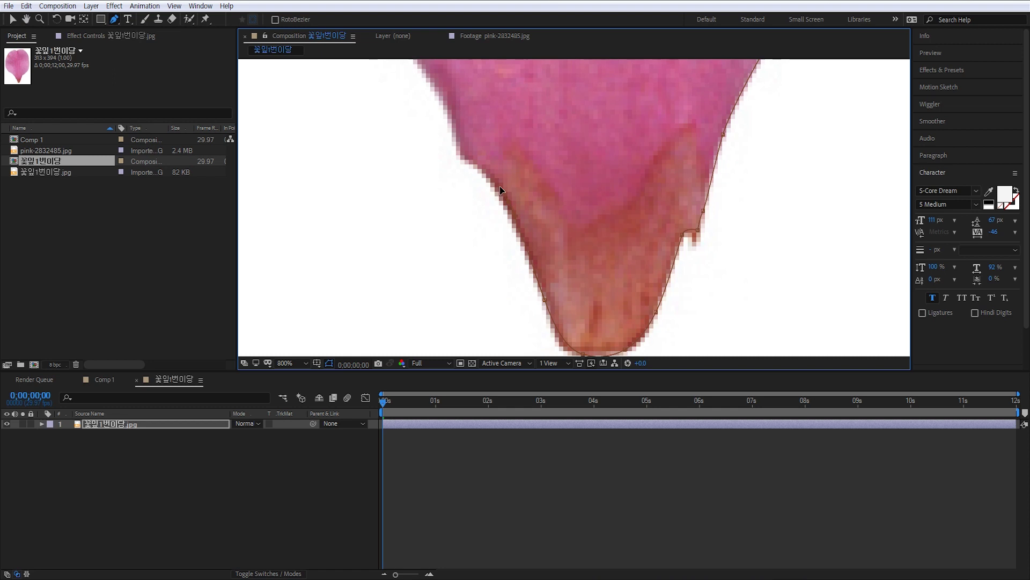
scroll(513, 247, "up", 4)
scroll(513, 247, "left", 1)
left_click(488, 229)
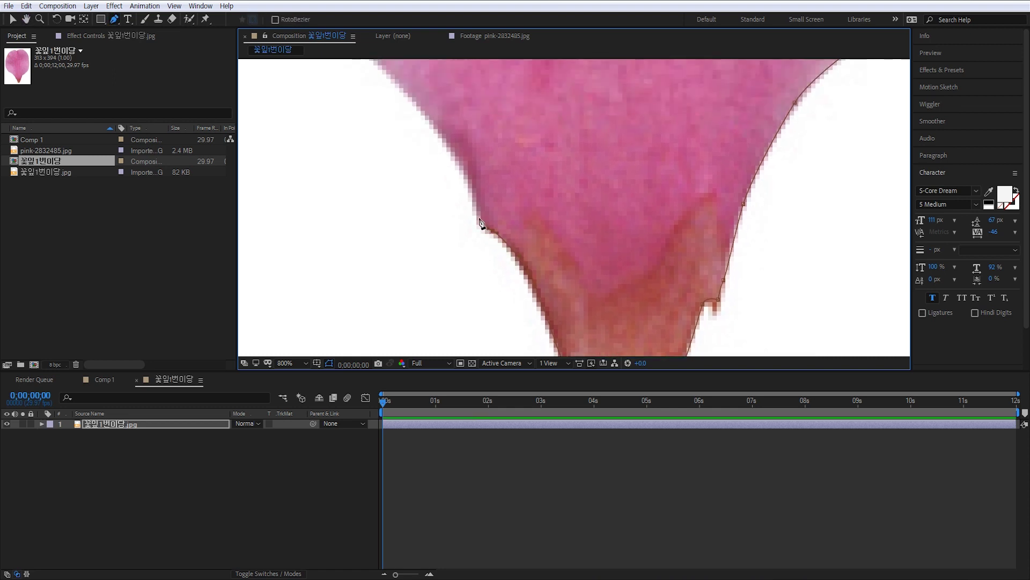
scroll(515, 253, "up", 3)
scroll(499, 226, "left", 1)
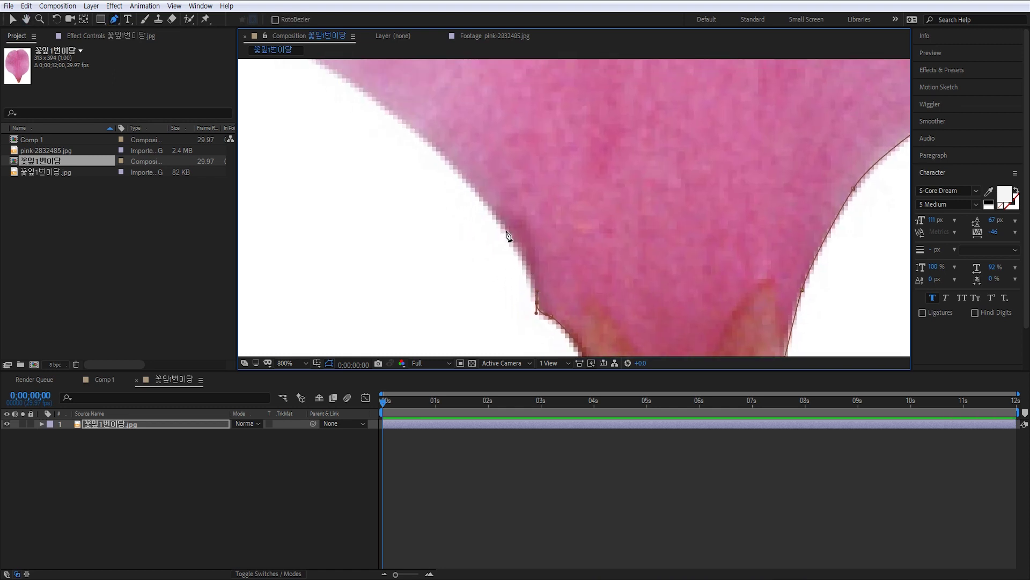
left_click_drag(506, 232, 471, 179)
left_click_drag(433, 258, 527, 244)
left_click(112, 426)
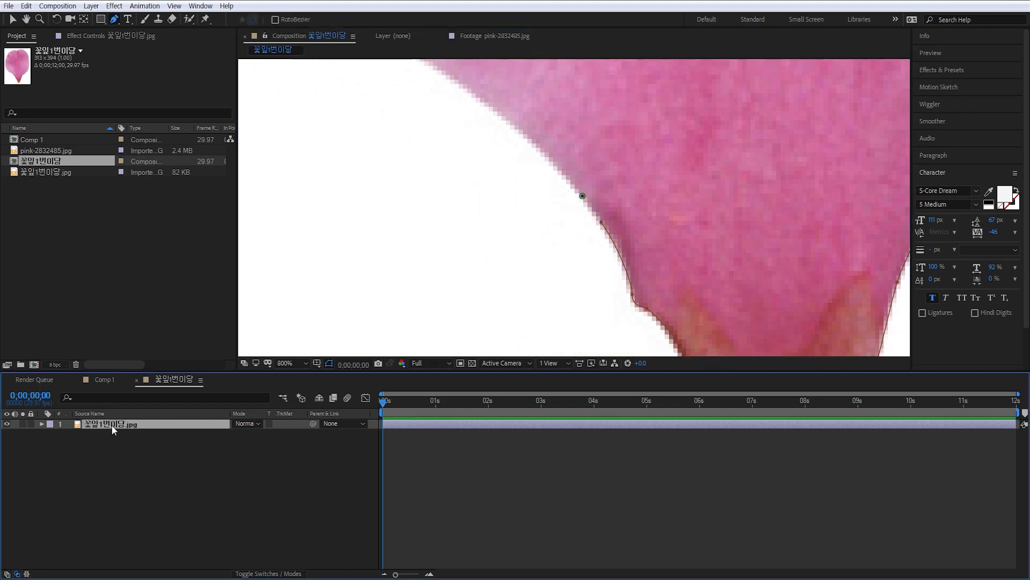
Delete the stray Mask 2 so only Mask 1 remains selected.
key("m")
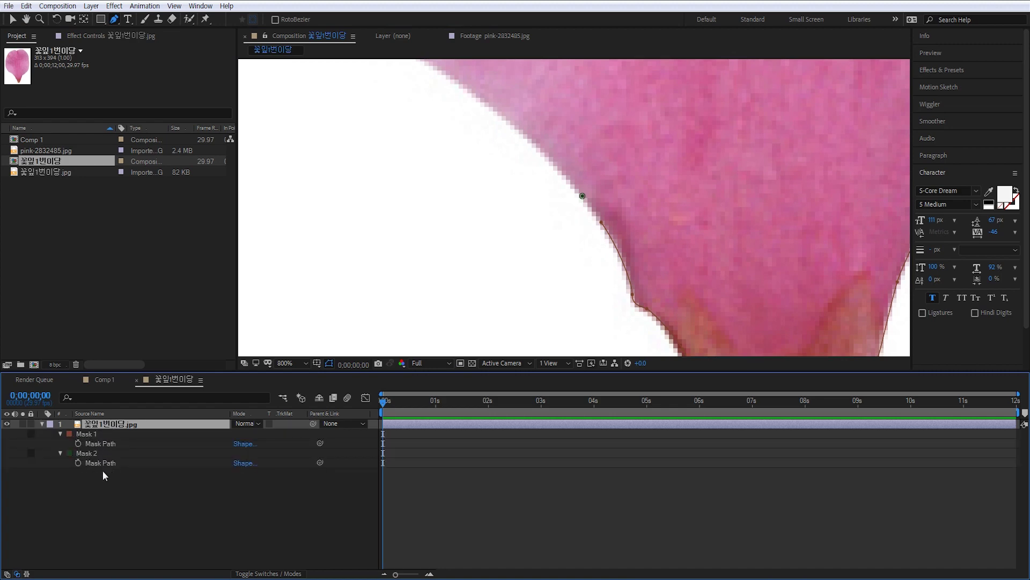
left_click(91, 453)
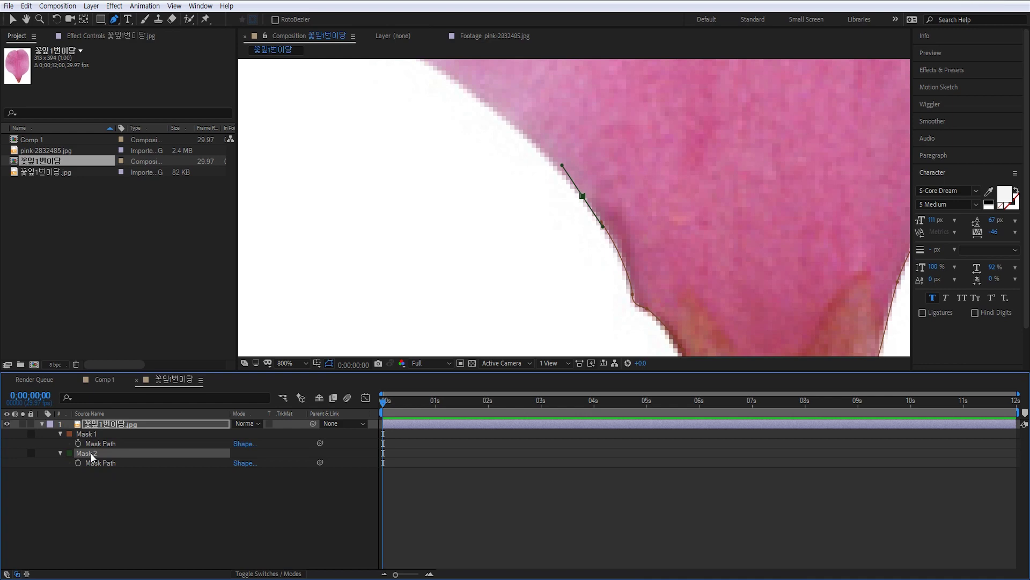
key("Delete")
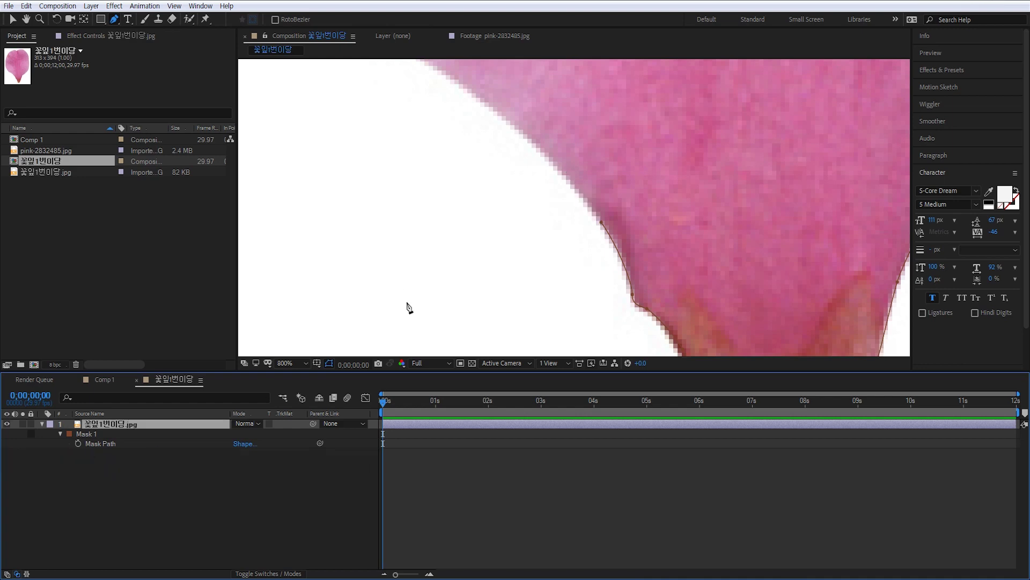
left_click(91, 434)
Resume Mask 1 at 800% zoom, adding vertices along the remaining petal edge.
scroll(698, 266, "up", 1)
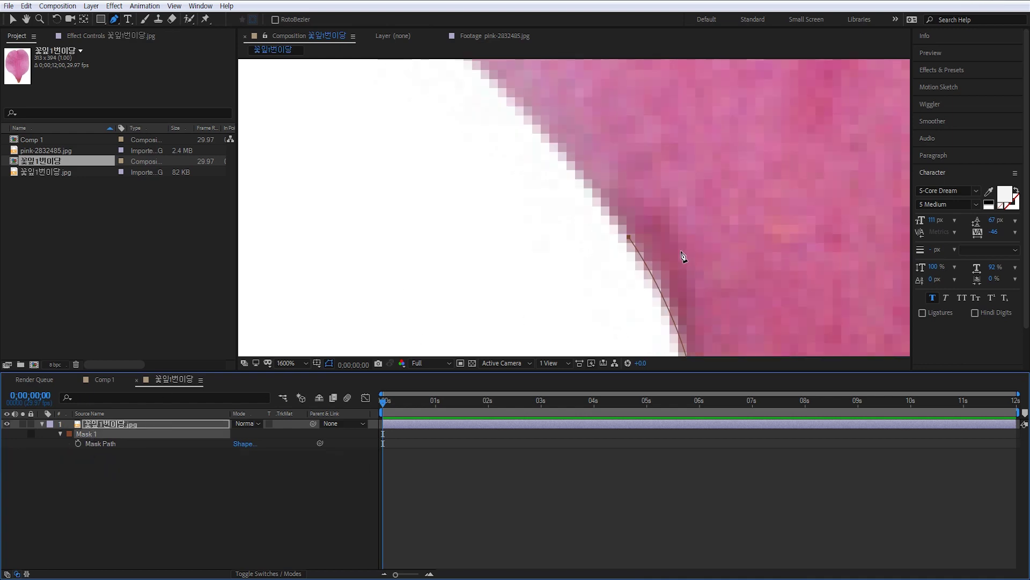
left_click(639, 237)
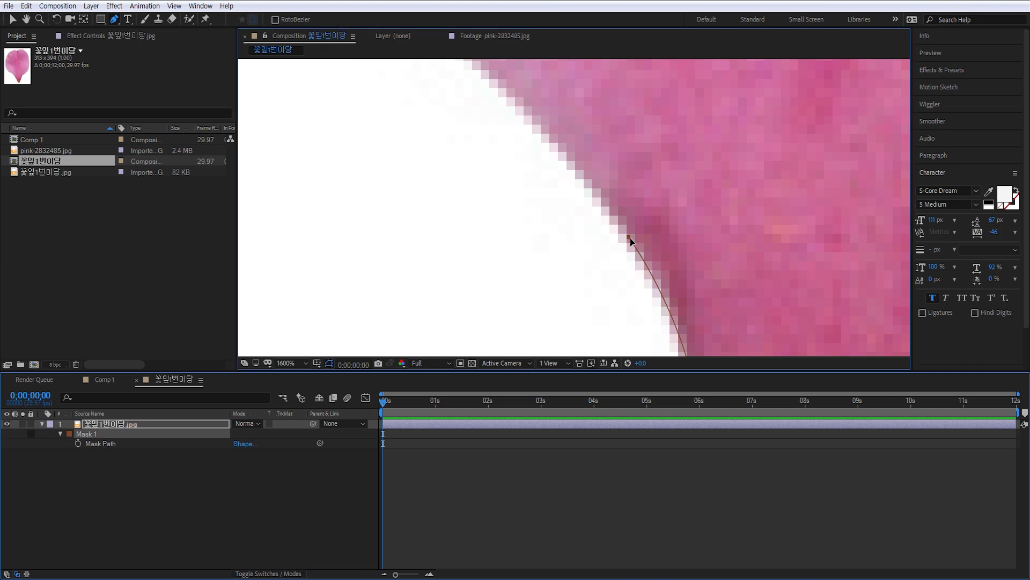
left_click(639, 237)
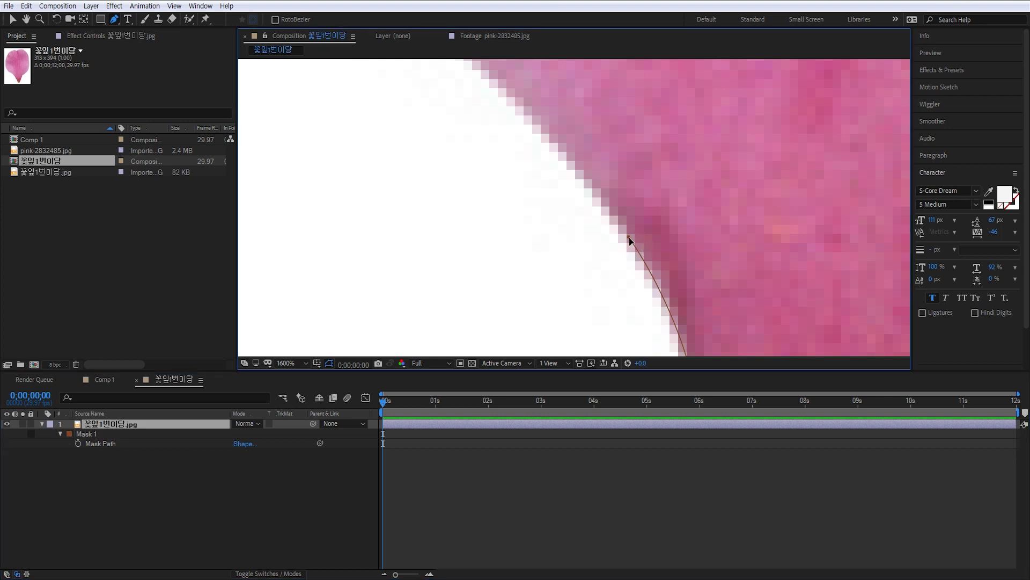
left_click(629, 237)
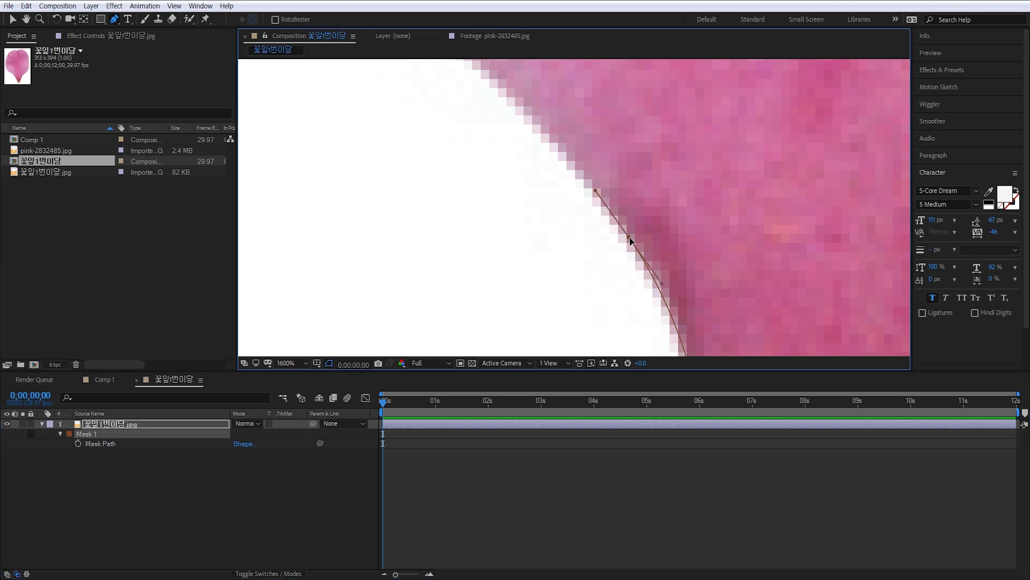
left_click_drag(631, 240, 666, 294)
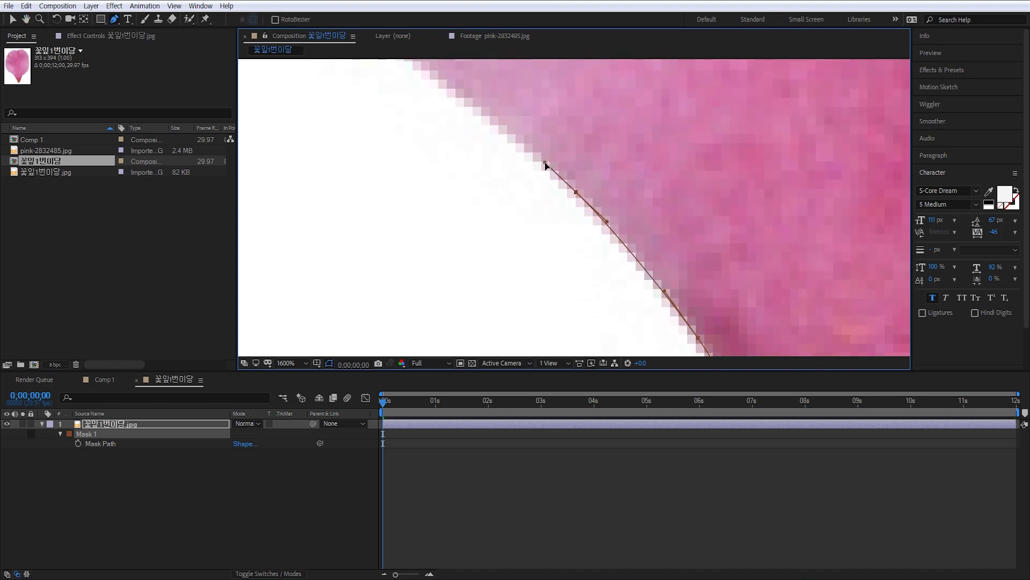
scroll(546, 165, "down", 2)
left_click_drag(547, 179, 601, 276)
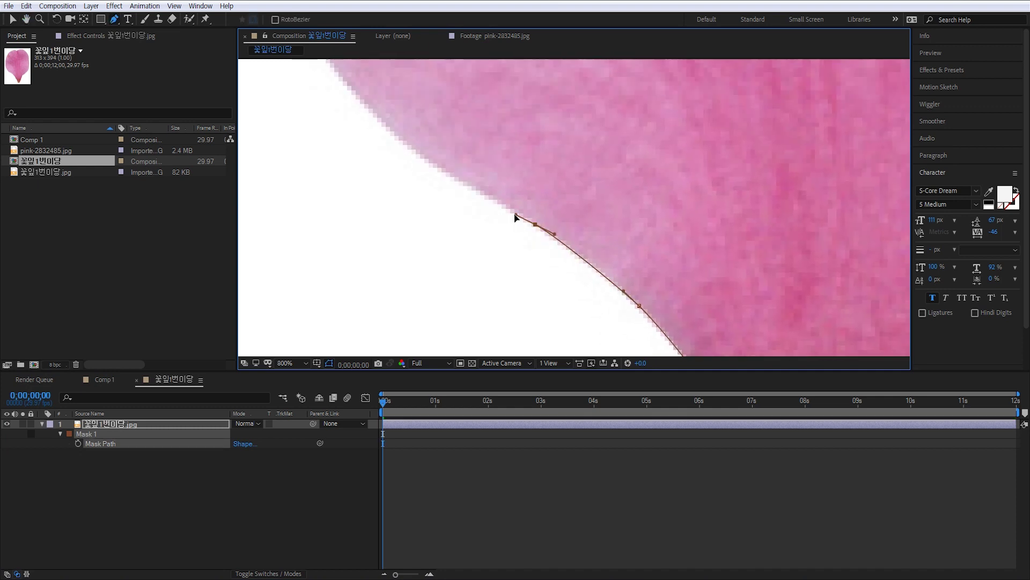
left_click_drag(502, 207, 564, 288)
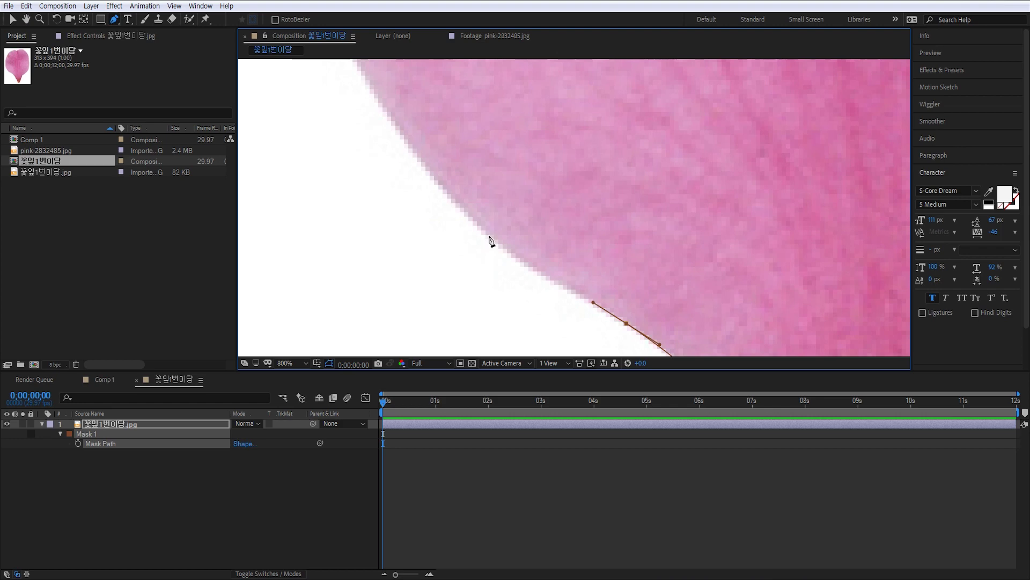
left_click(490, 240)
left_click(460, 207)
Add the final vertices up the edge, close Mask 1 on its first vertex, and fit the view.
left_click_drag(488, 195, 569, 303)
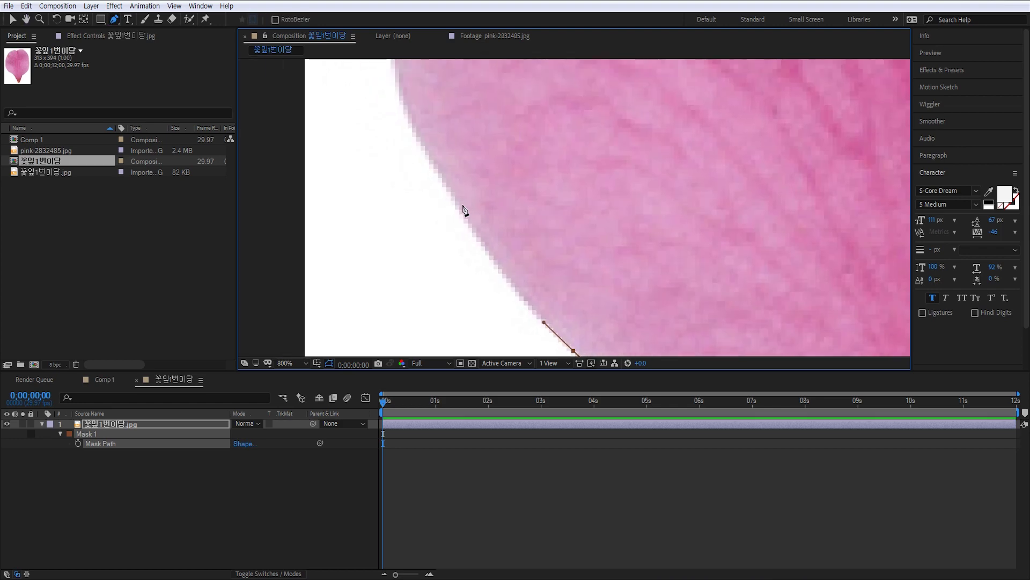
left_click(456, 204)
left_click(430, 160)
left_click(482, 248)
left_click_drag(482, 161, 513, 282)
left_click(432, 226)
left_click(428, 199)
left_click(424, 173)
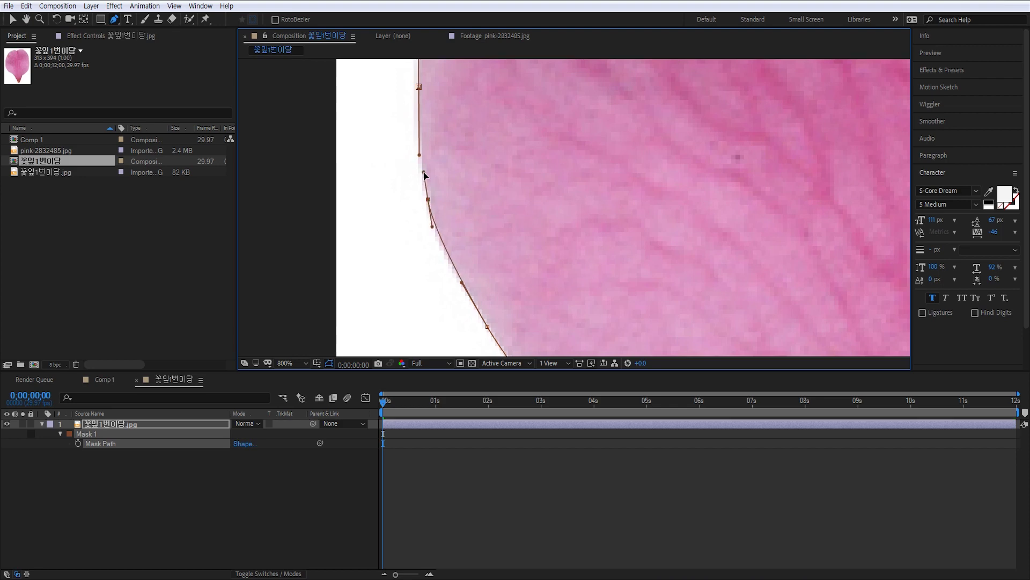
left_click(419, 87)
key("slash")
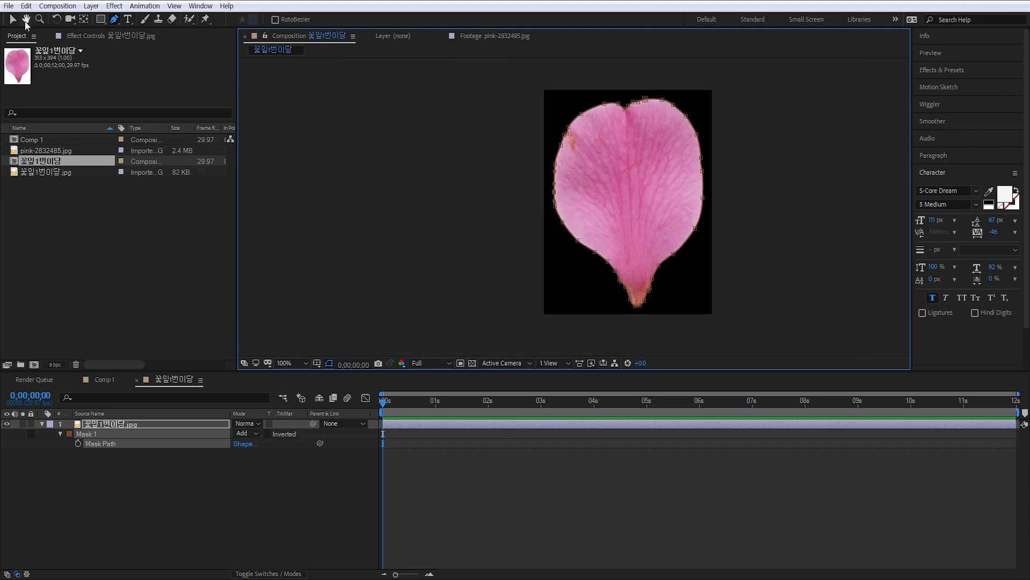
Rename Comp 1 to 꽃잎토탈 in the Project panel.
left_click(12, 19)
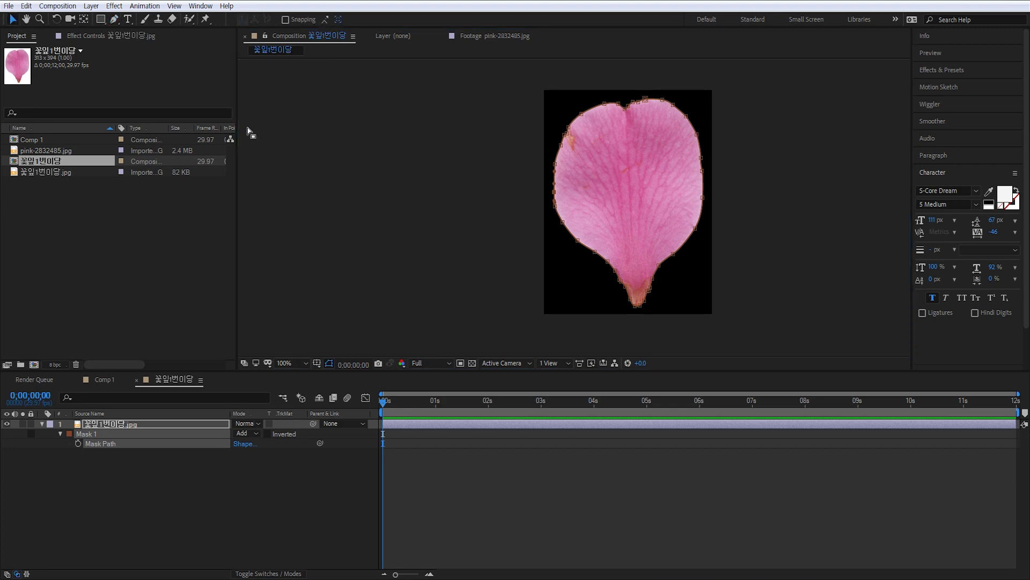
left_click(443, 253)
left_click(156, 463)
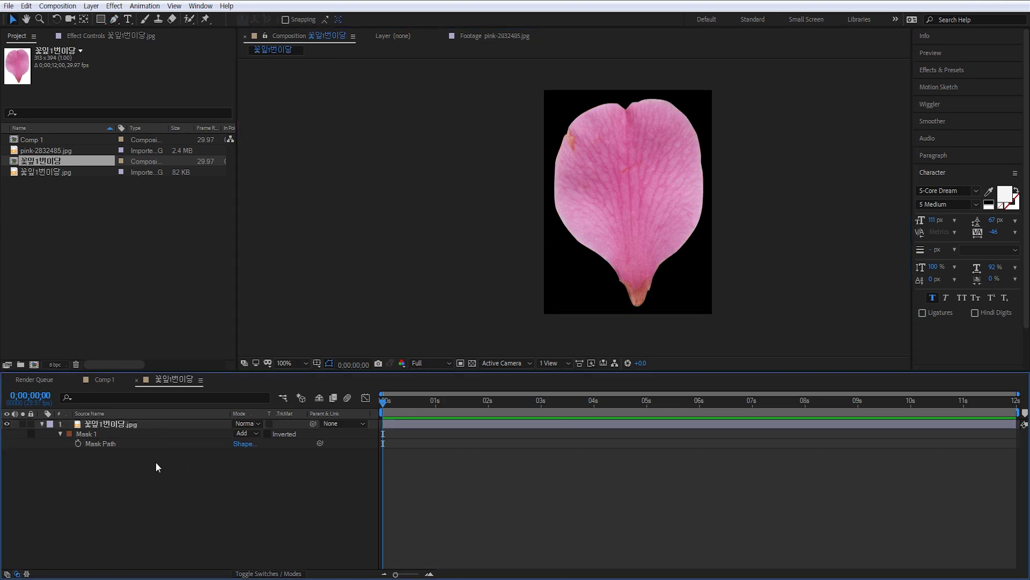
left_click(105, 379)
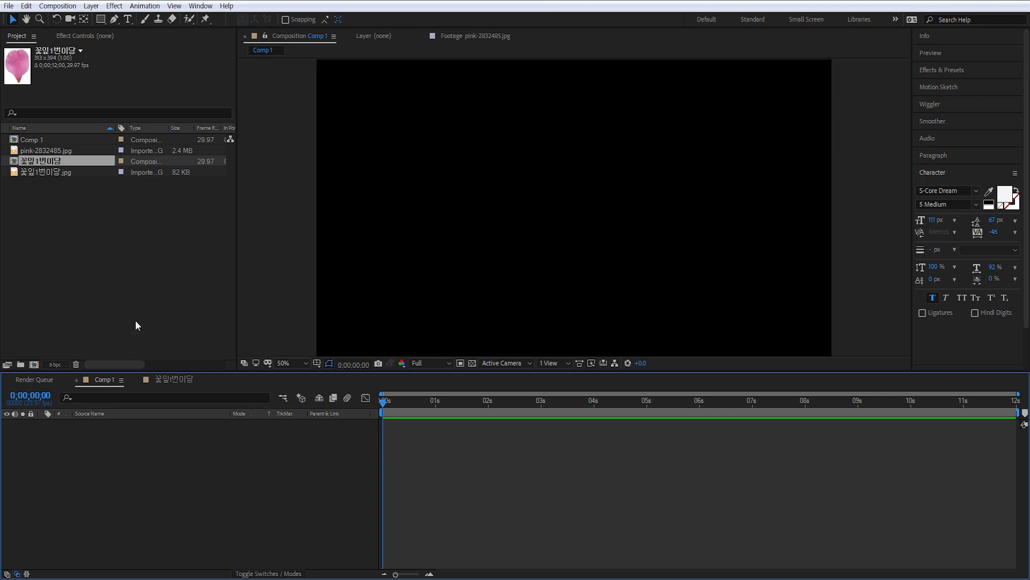
left_click(33, 140)
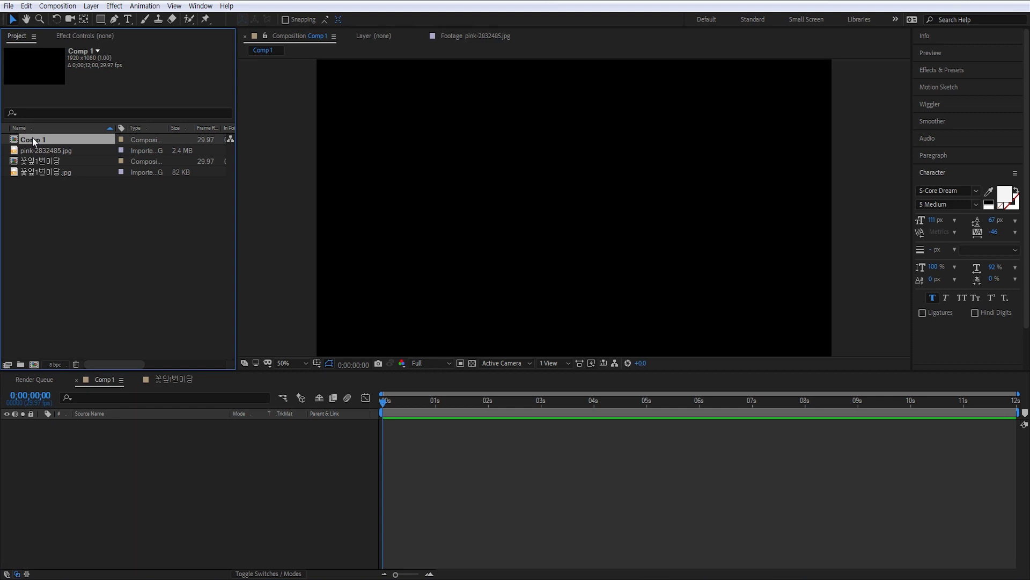
key("Return")
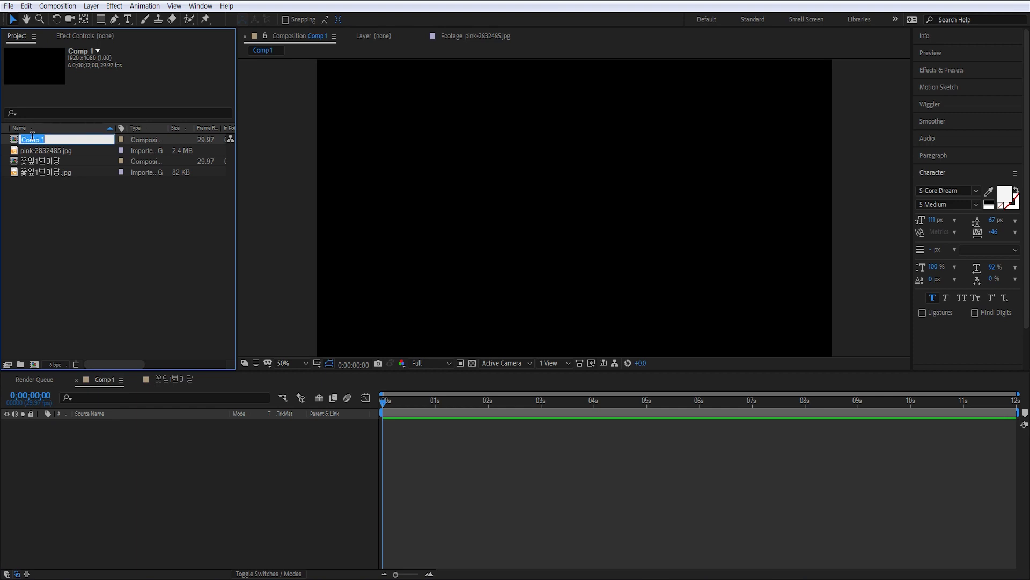
type("Rh")
type("cwlvxhxkf")
key("Return")
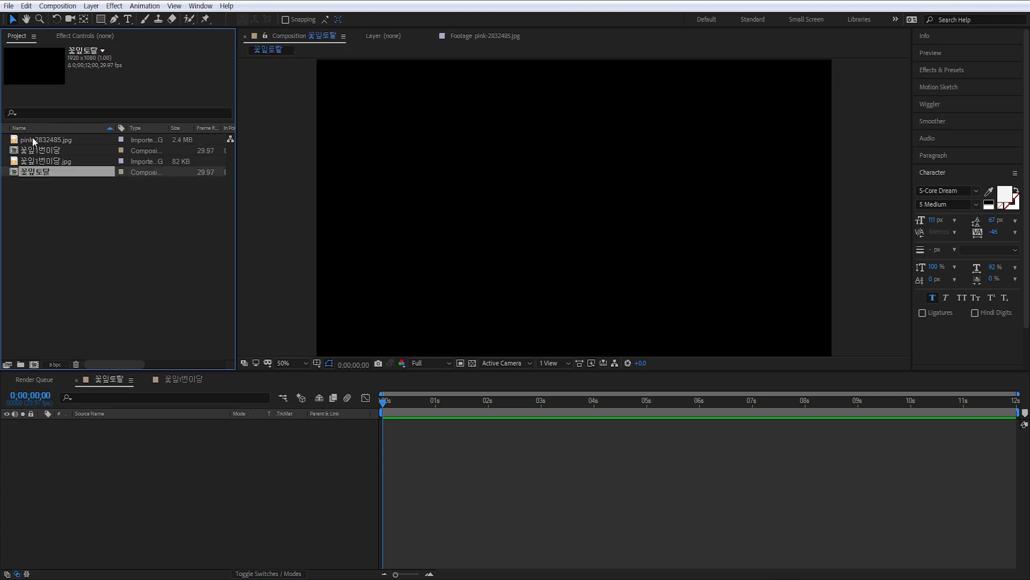
Rename the 꽃잎1번이당 comp to 꽃잎 and add it as a layer in 꽃잎토탈.
left_click(114, 552)
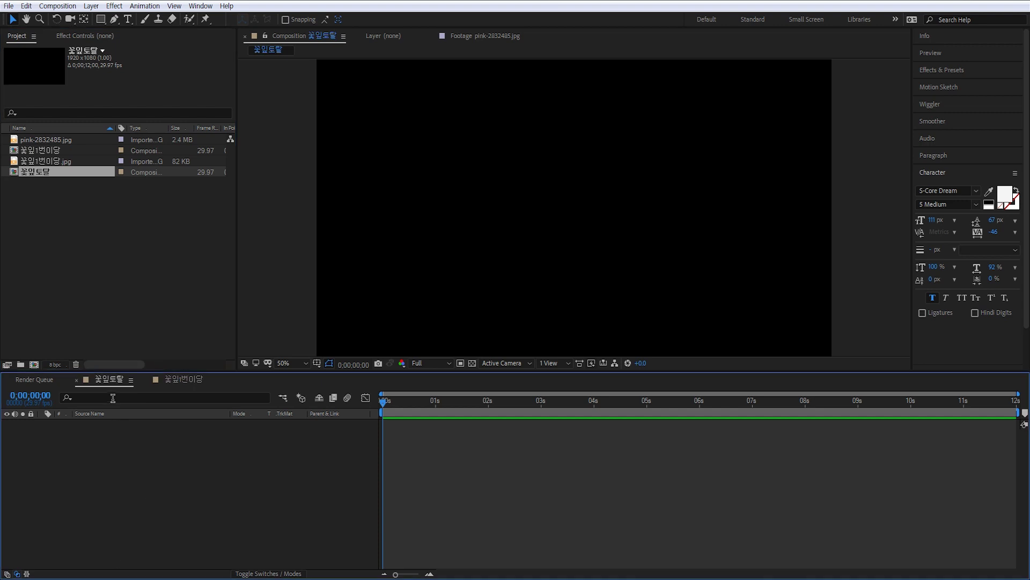
left_click(43, 202)
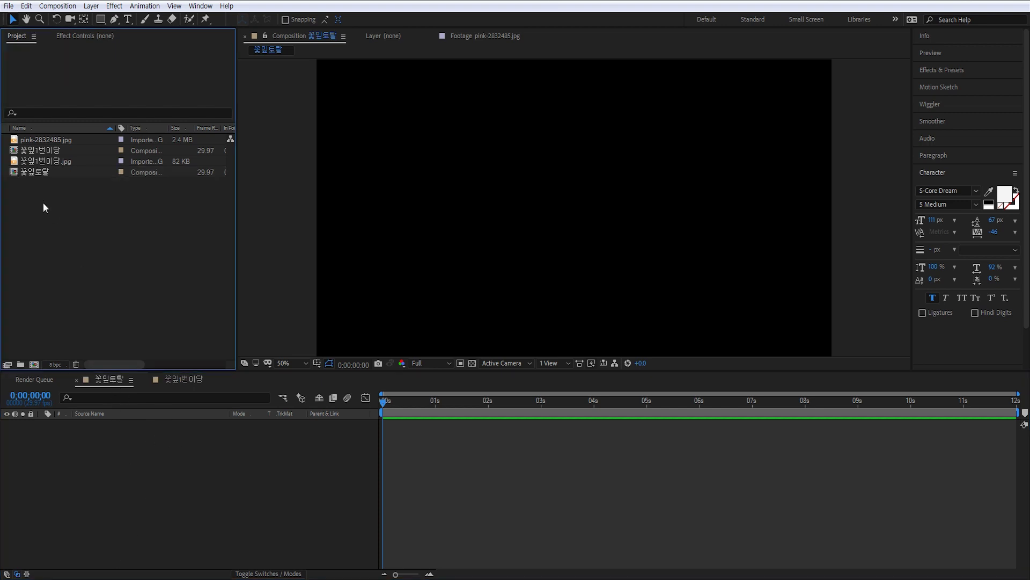
left_click(37, 151)
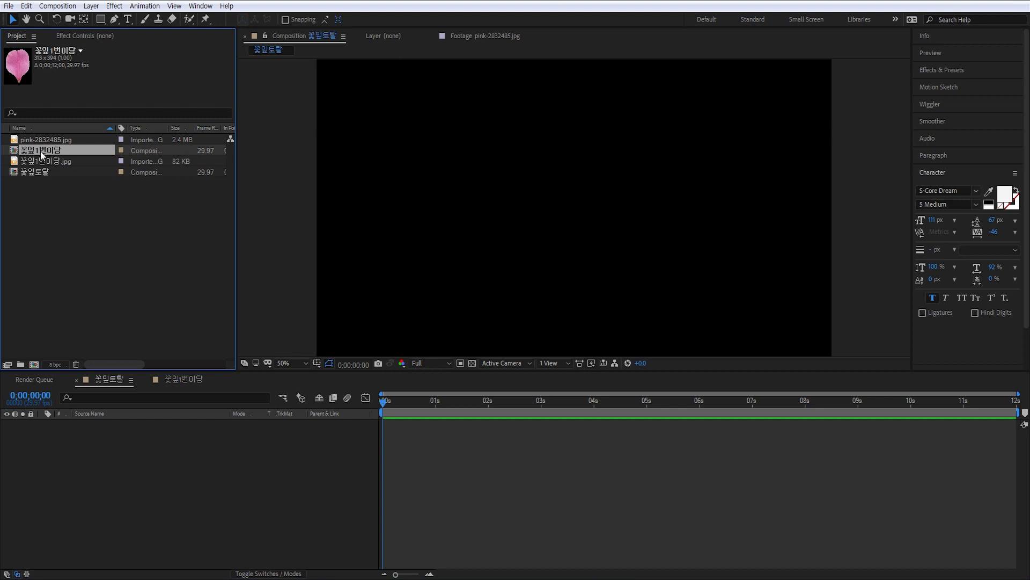
key("Return")
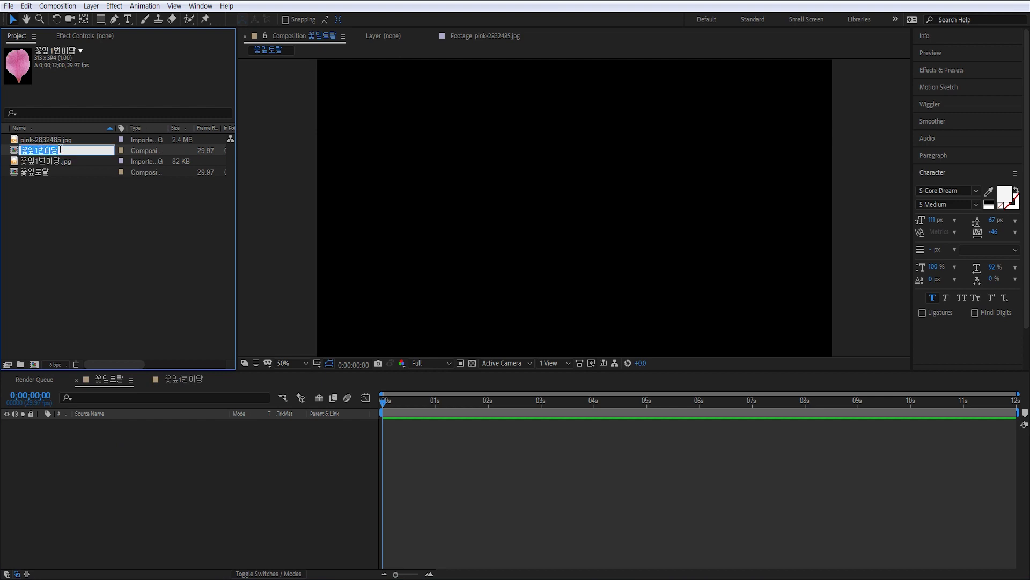
left_click(62, 150)
key("BackSpace")
key("BackSpace")
key("BackSpace")
key("Return")
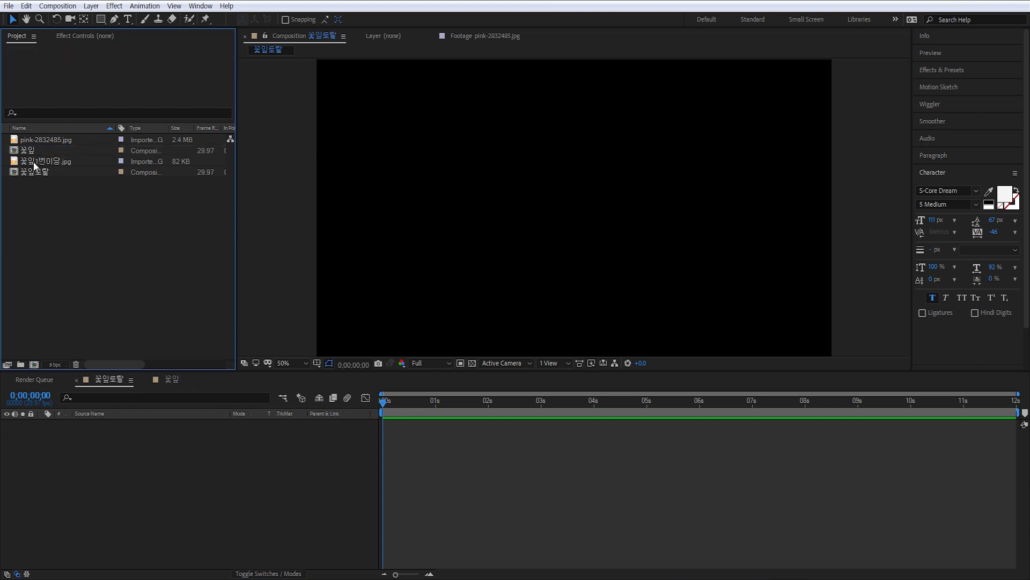
mouse_move(62, 150)
left_mouse_down()
mouse_move(132, 312)
mouse_move(153, 476)
left_mouse_up()
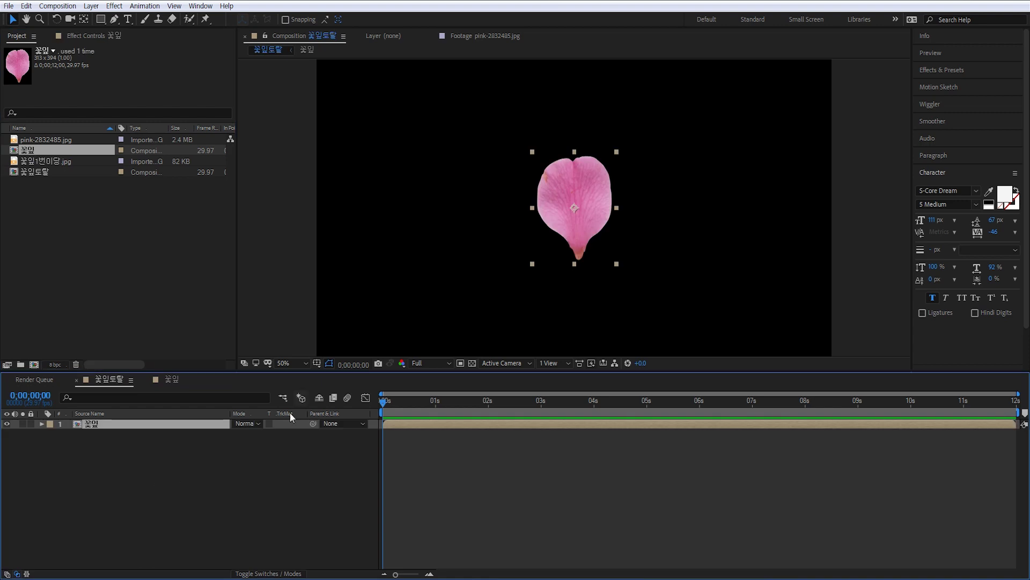
Add a 1920×1080 Black Solid 1 layer and move it beneath the 꽃잎 petal layer.
scroll(469, 239, "up", 2)
left_click(180, 491)
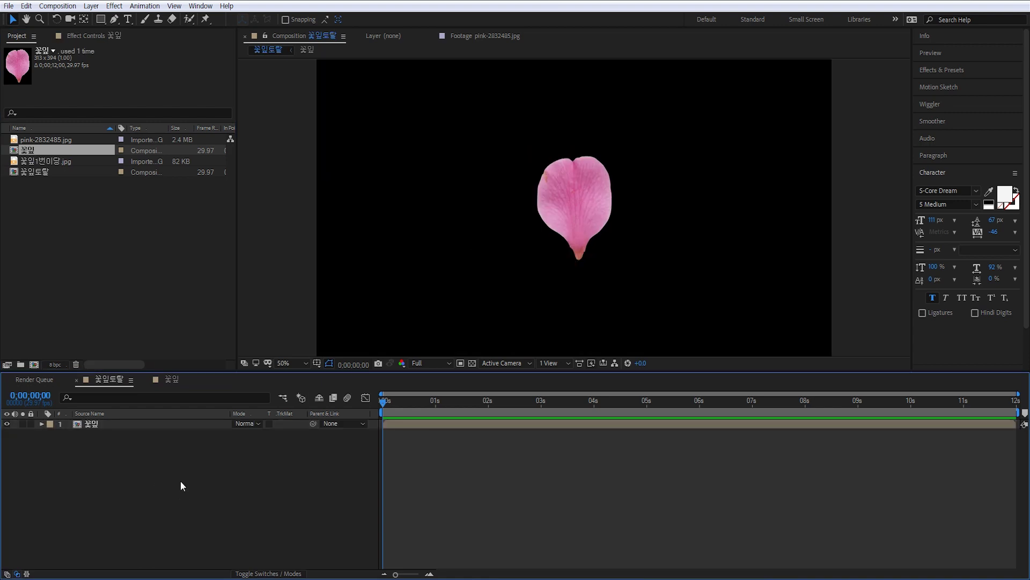
left_click(90, 6)
mouse_move(91, 24)
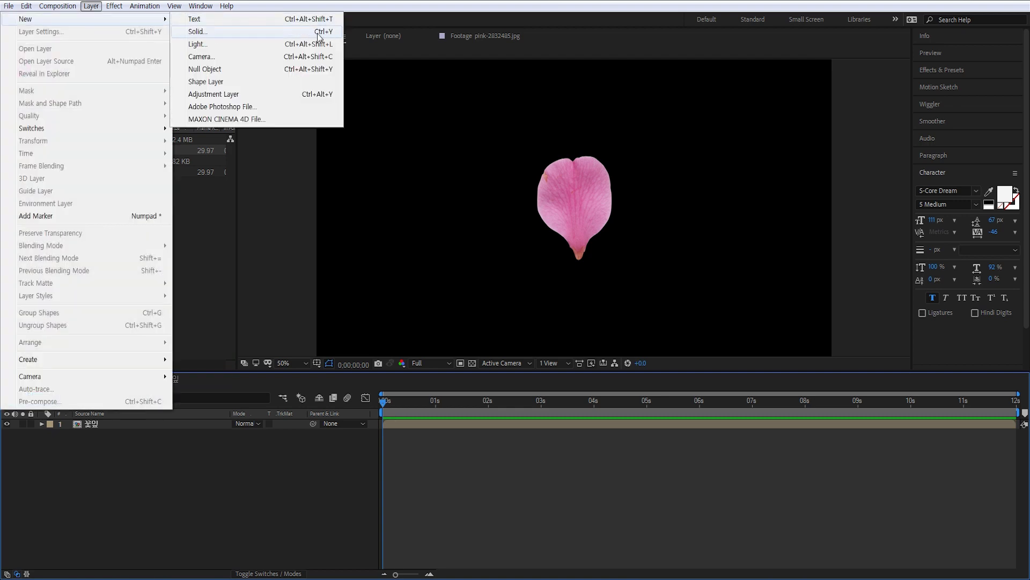
left_click(209, 31)
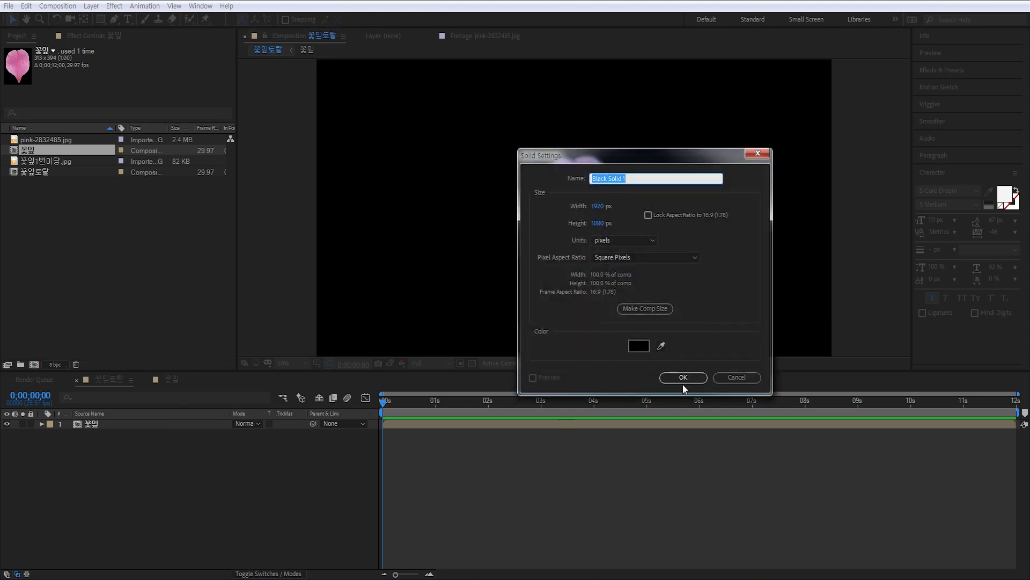
left_click(684, 378)
left_click_drag(103, 424, 100, 445)
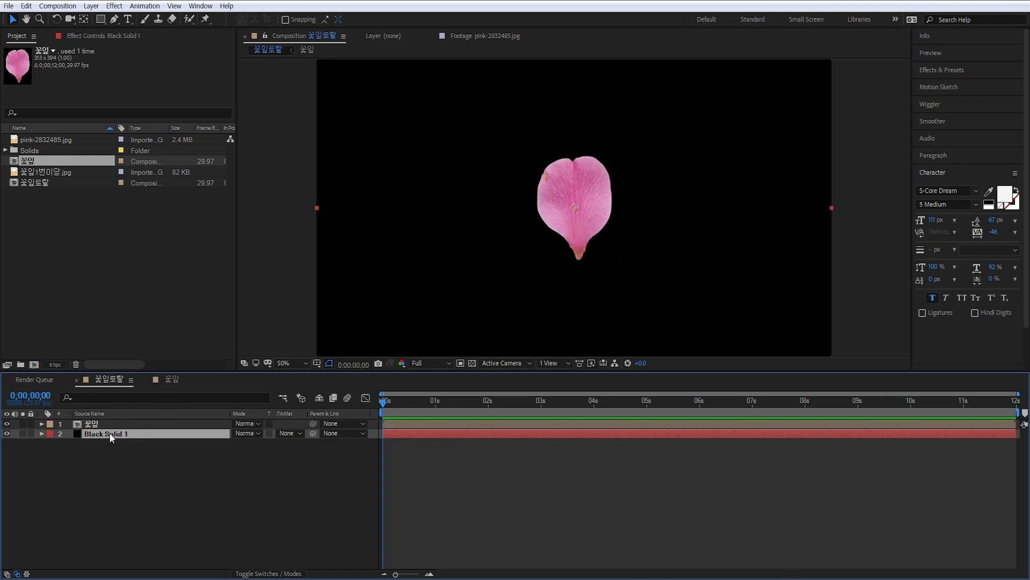
Apply Effect > Simulation > CC Particle World to Black Solid 1.
right_click(110, 433)
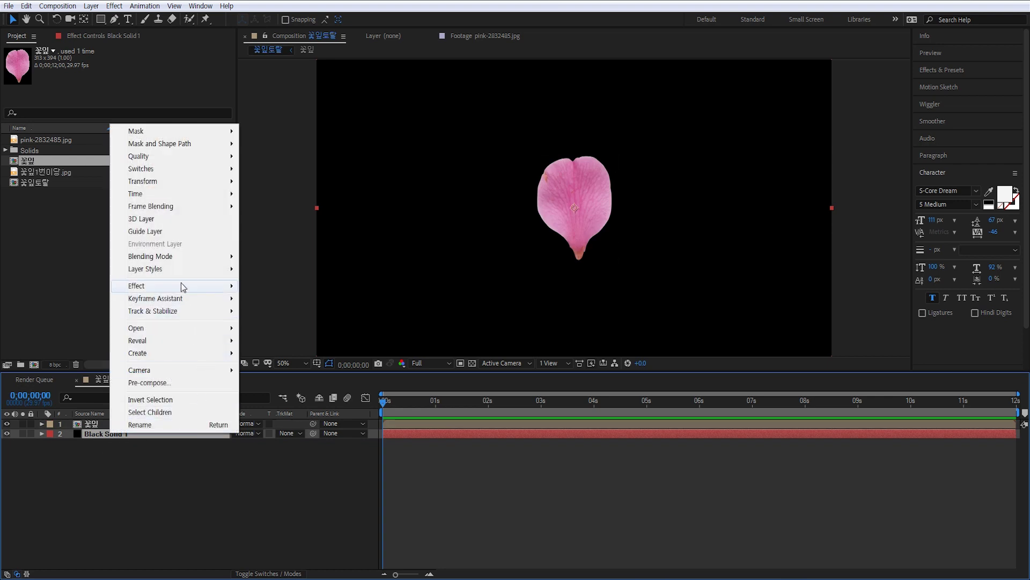
mouse_move(182, 286)
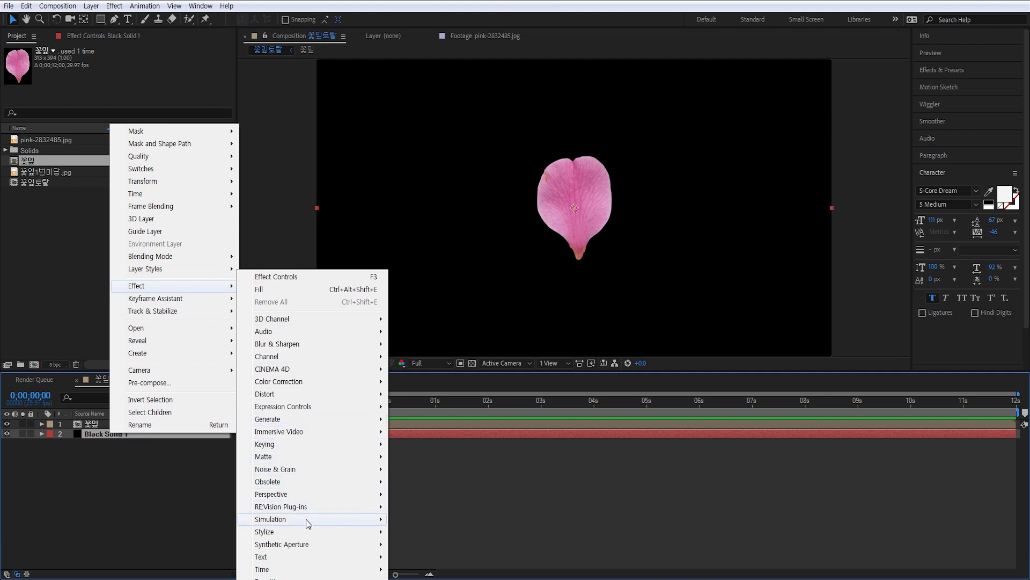
mouse_move(301, 532)
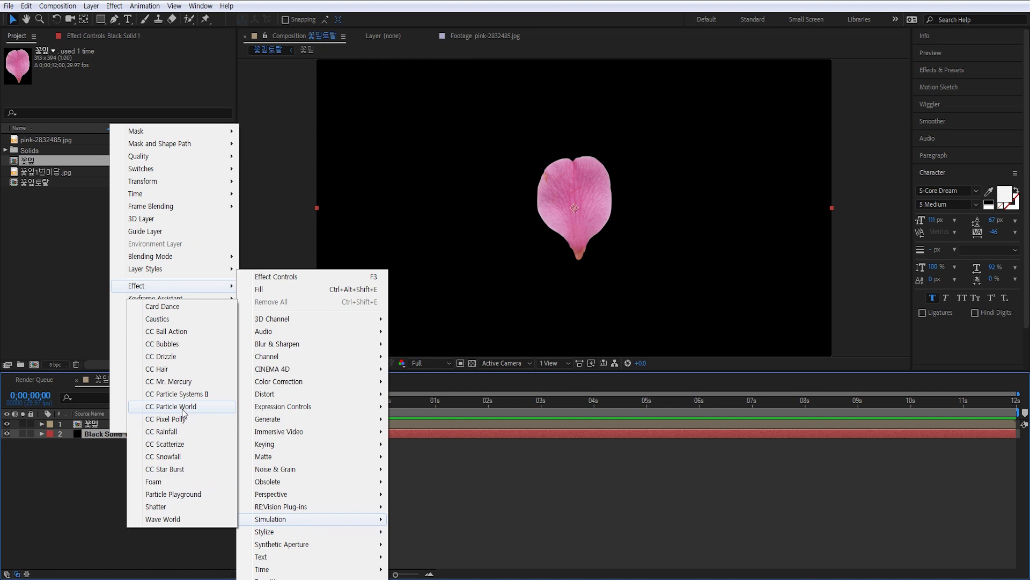
left_click(171, 406)
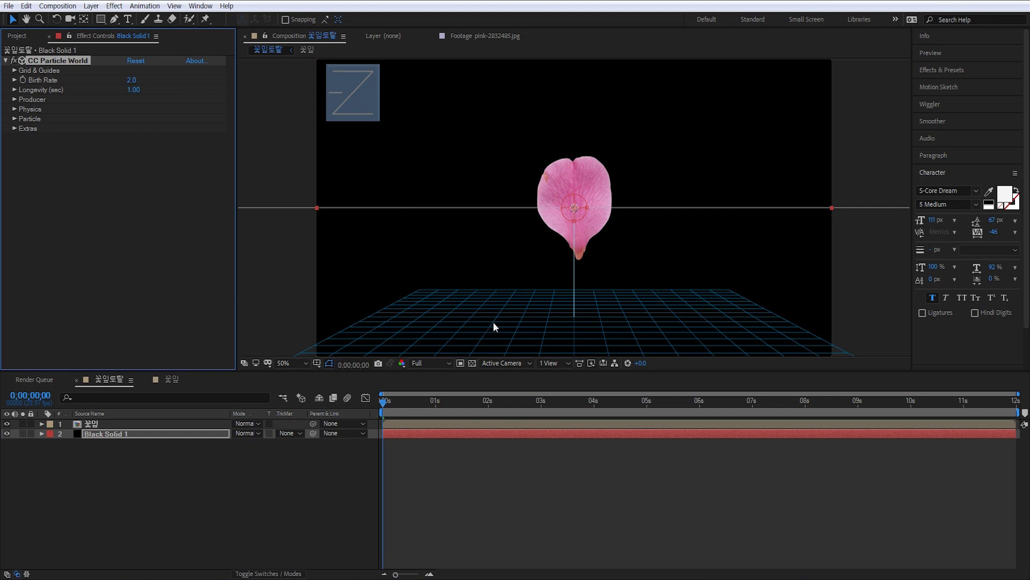
key("comma")
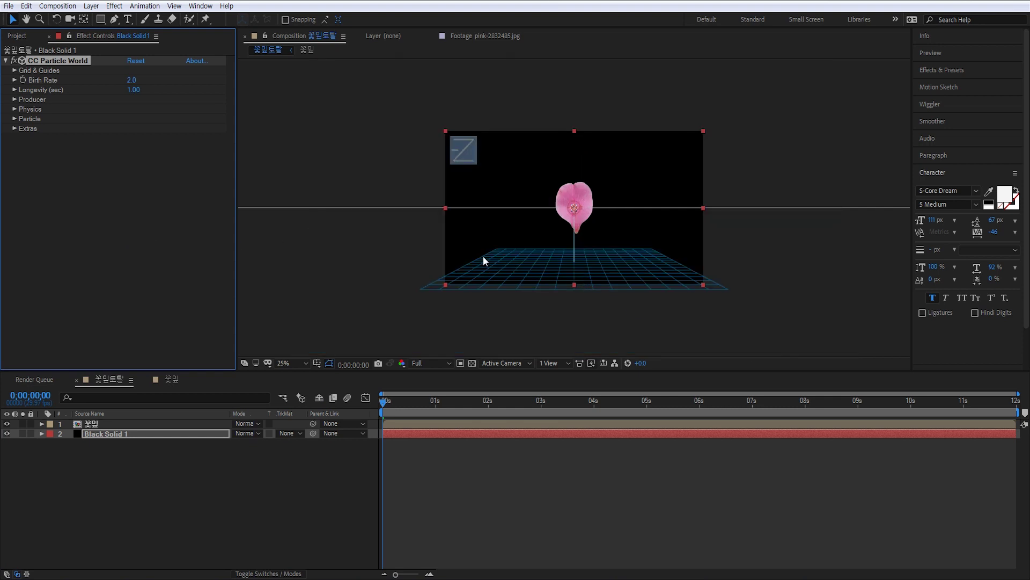
key("period")
key("comma")
key("period")
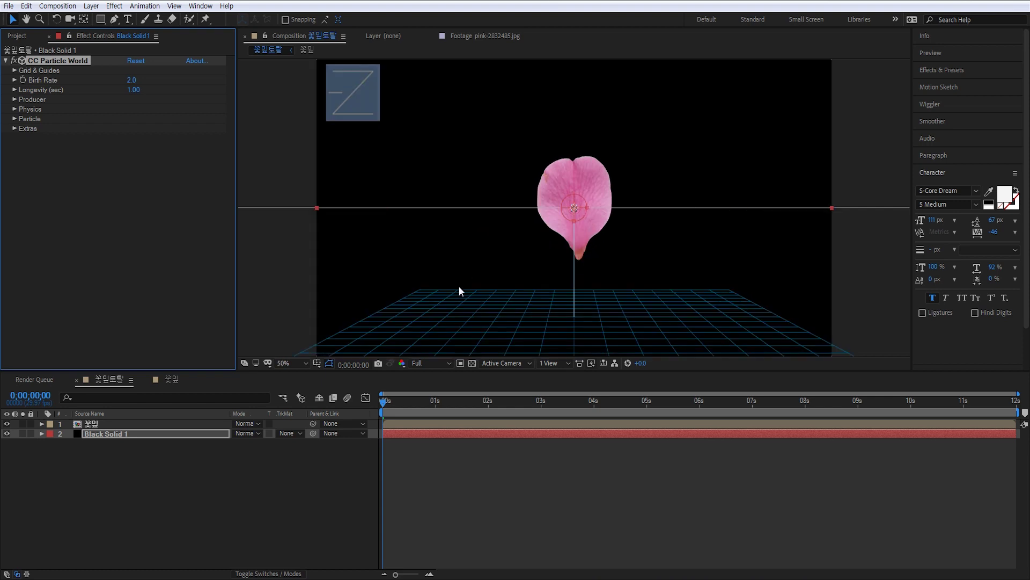
Uncheck Position, Radius, Motion Path, Grid, Horizon and Axis Box under Grid & Guides.
left_click_drag(418, 374, 426, 428)
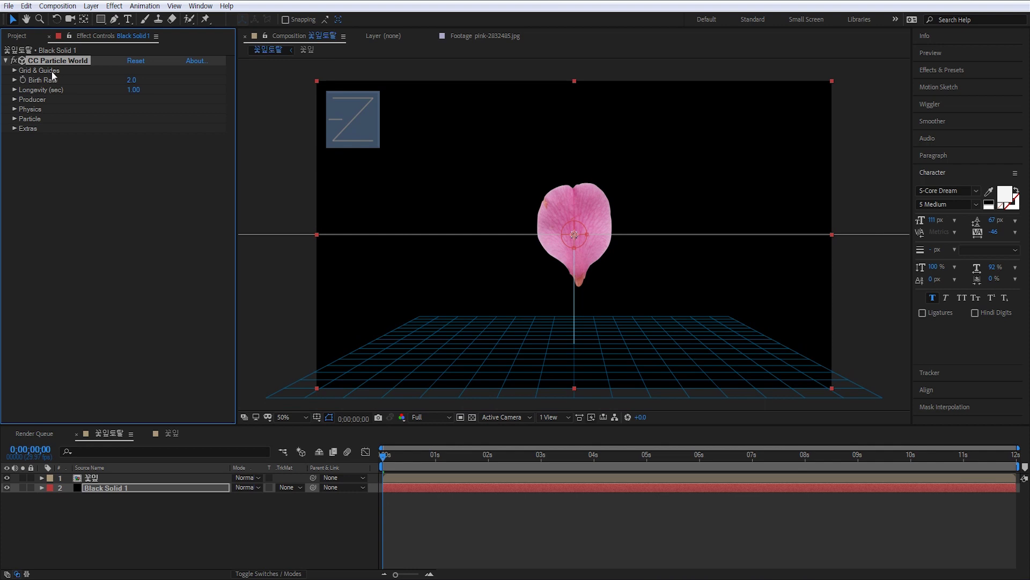
left_click(15, 71)
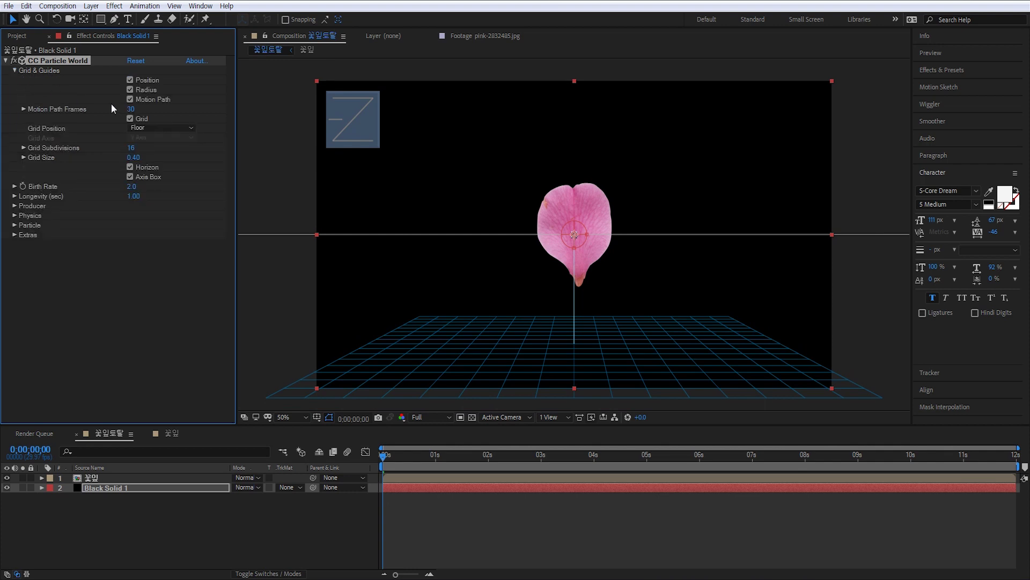
left_click(130, 79)
left_click(130, 89)
left_click(130, 99)
left_click(130, 118)
left_click(130, 167)
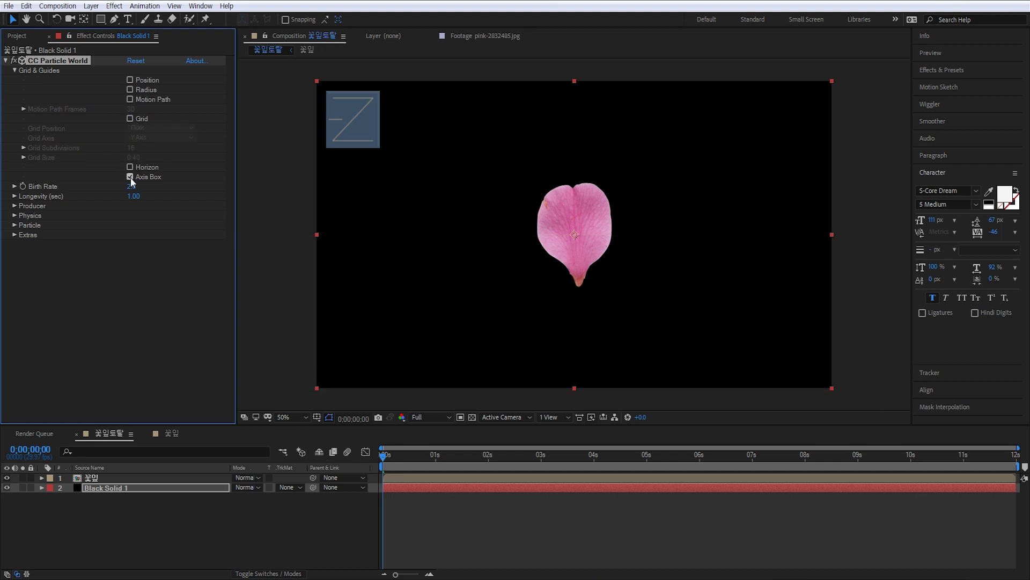
left_click(130, 177)
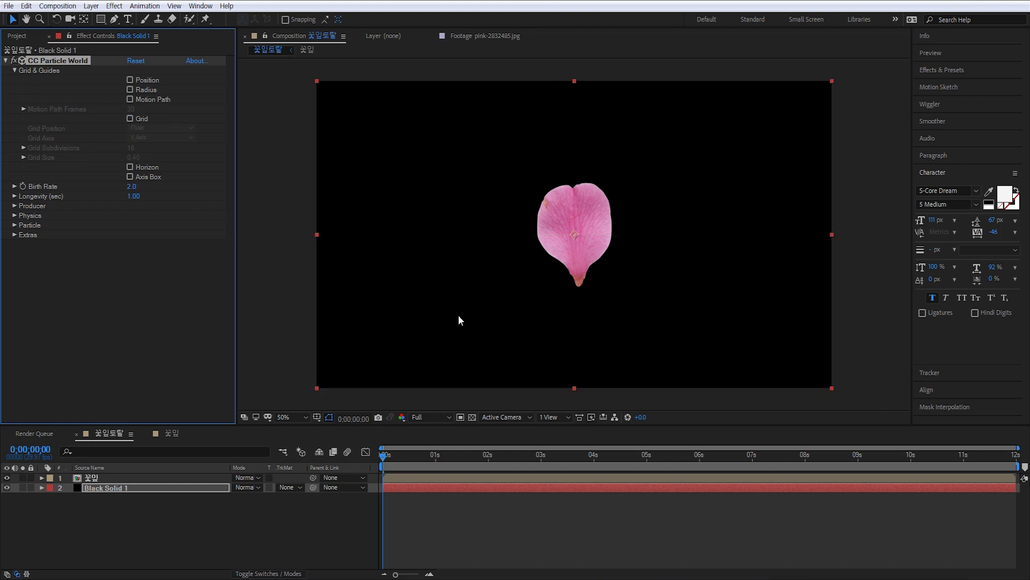
left_click(468, 525)
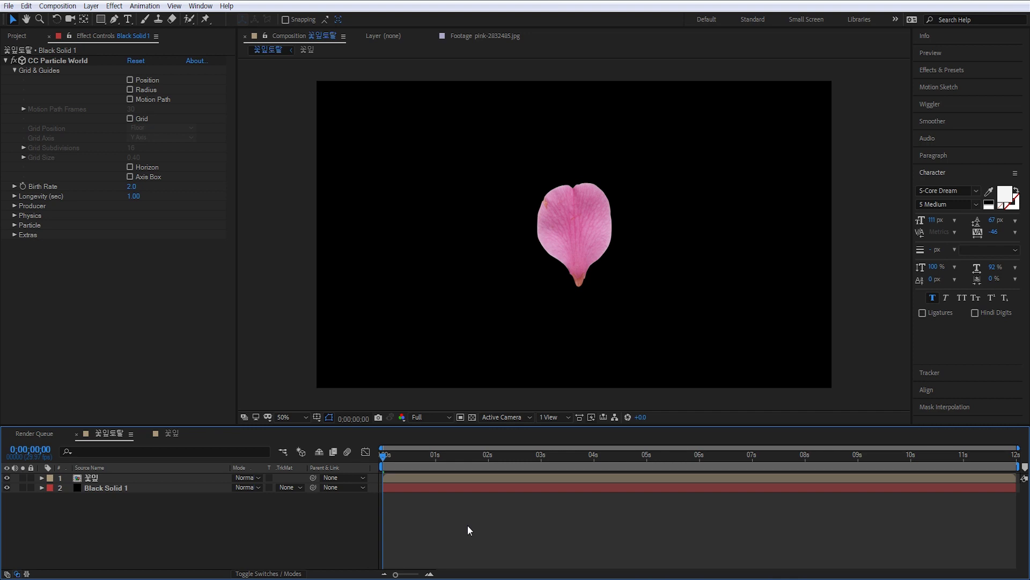
key("space")
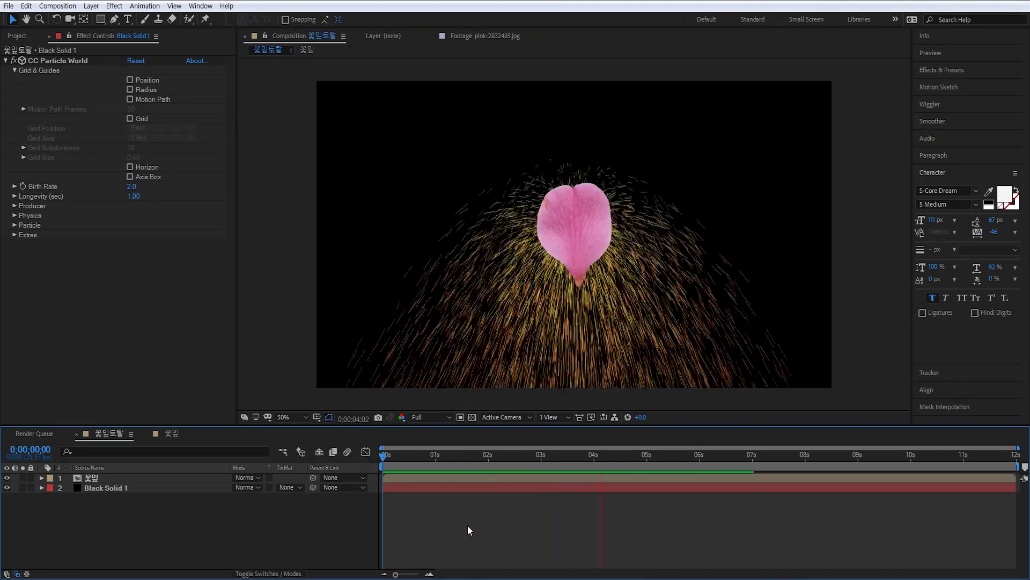
key("space")
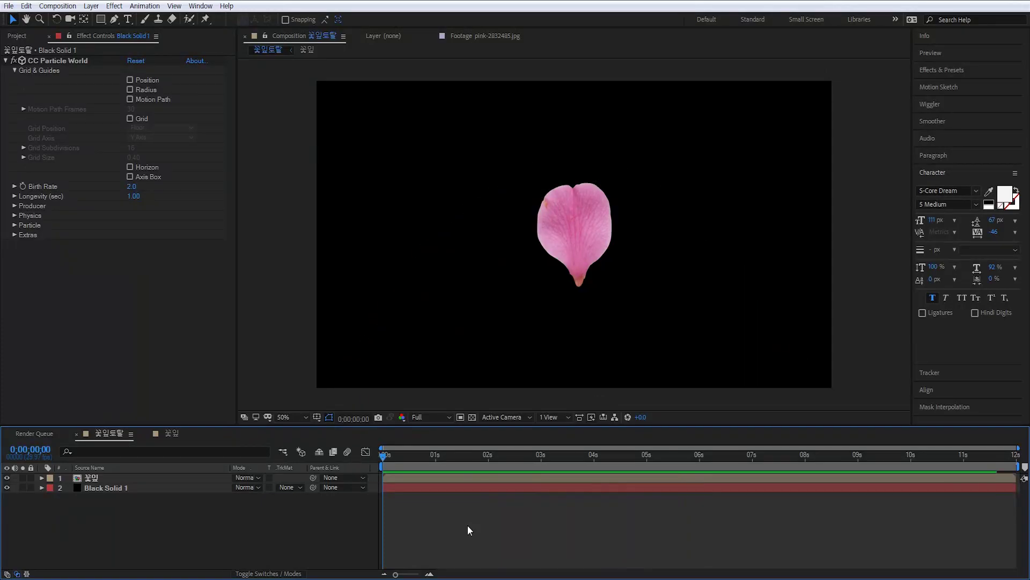
left_click_drag(392, 459, 374, 479)
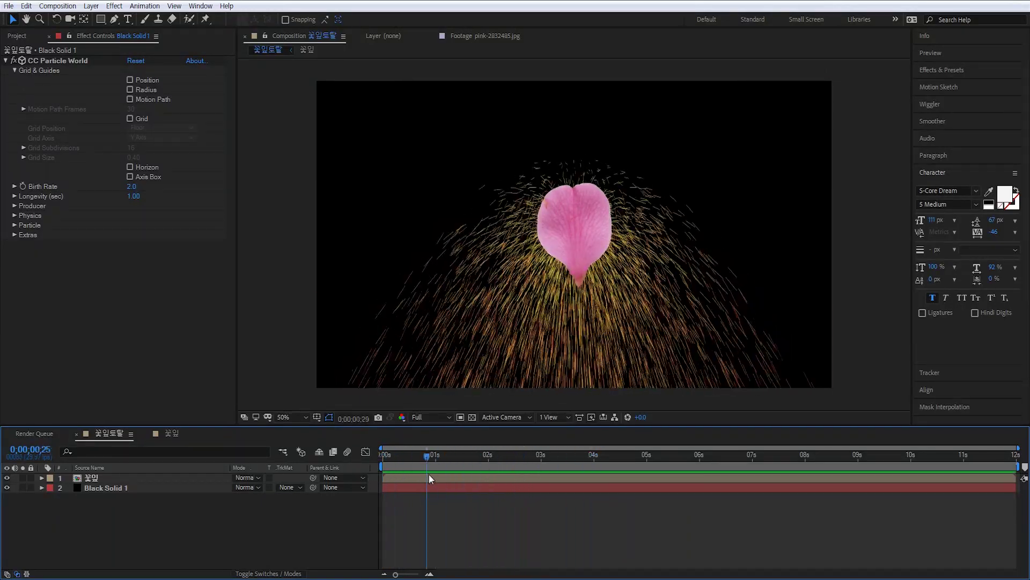
Widen the Producer to Radius X 1.785 and Radius Z 0.855, previewing the spread.
left_click(14, 206)
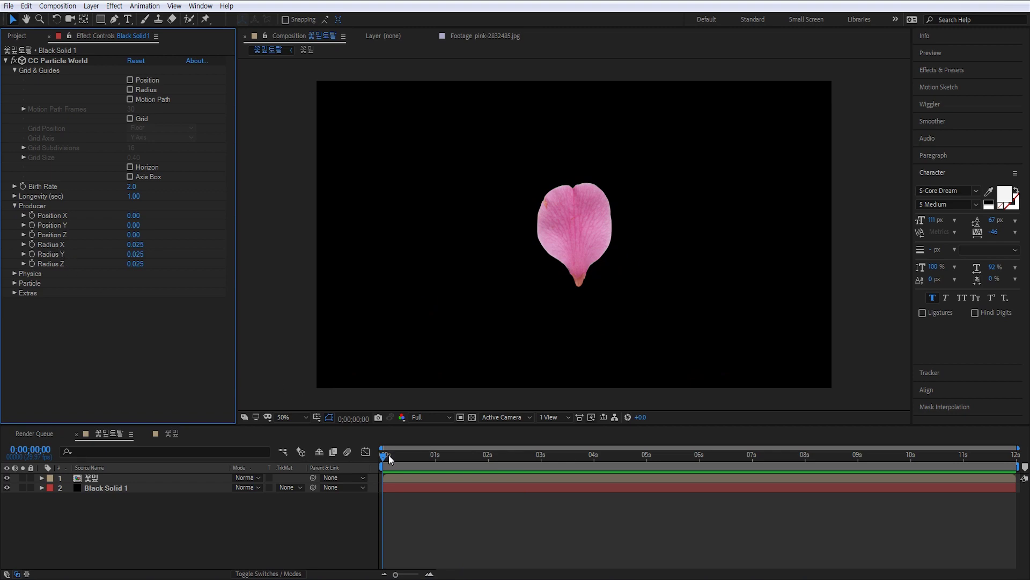
left_click_drag(389, 459, 431, 458)
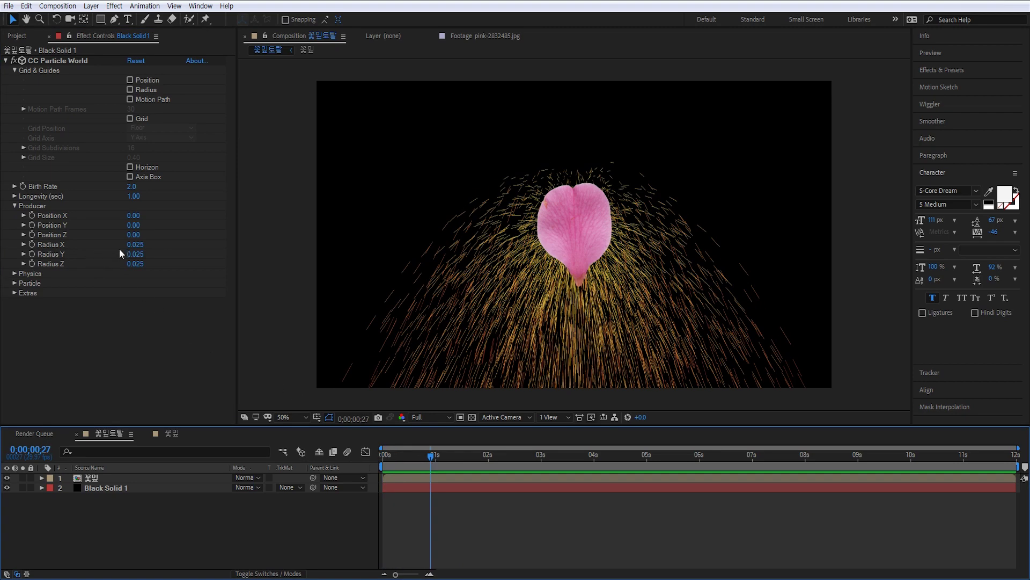
left_click_drag(135, 244, 231, 248)
key("space")
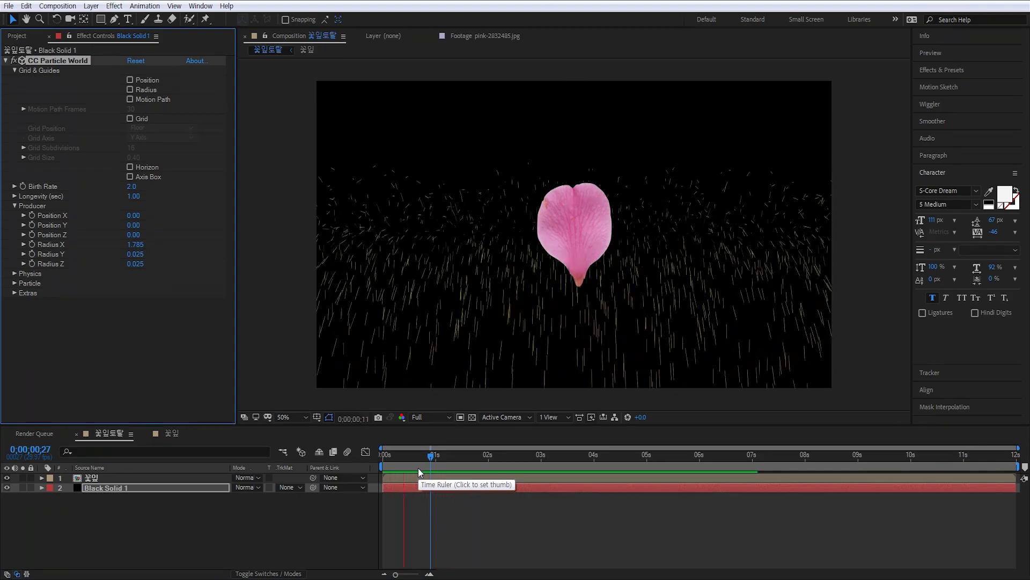
left_click(443, 456)
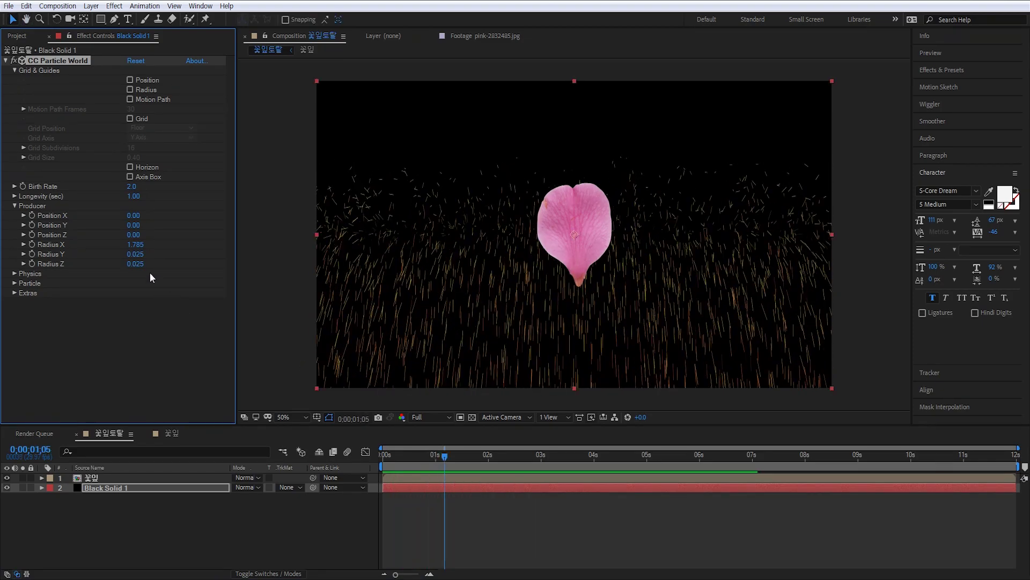
left_click_drag(135, 263, 180, 263)
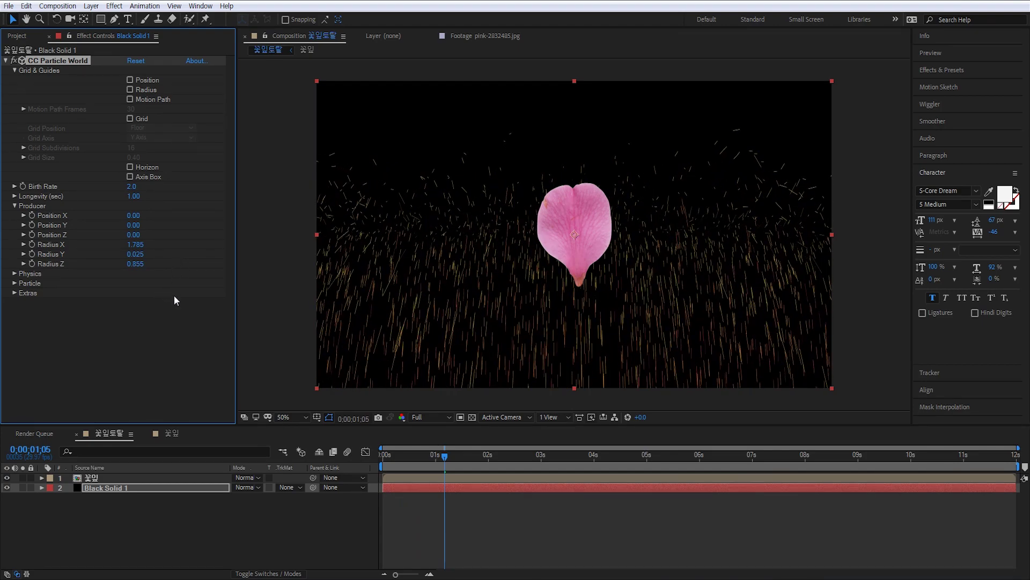
key("space")
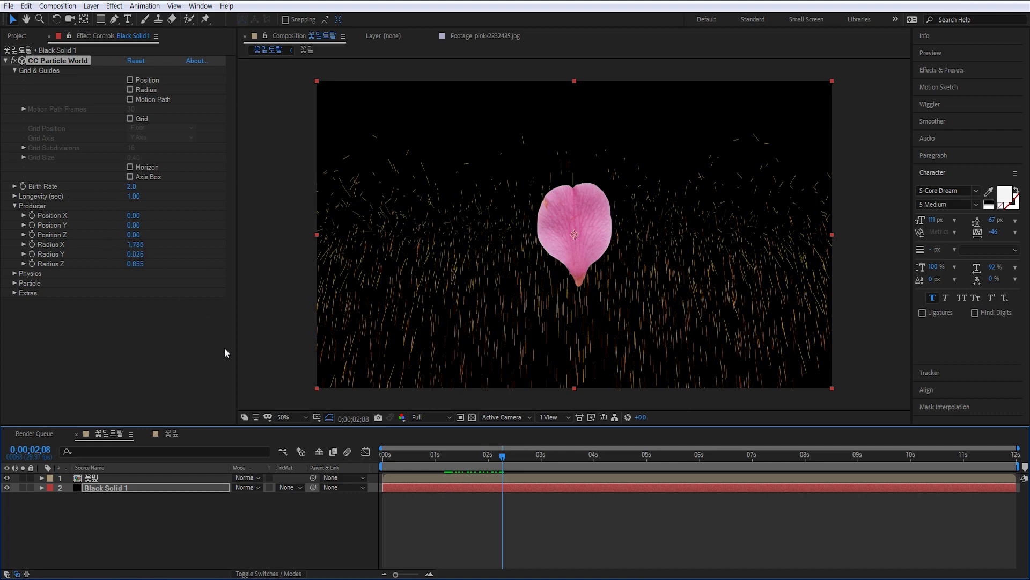
Raise the Producer to Position Y -0.35 and preview the particles raining down.
left_click(386, 457)
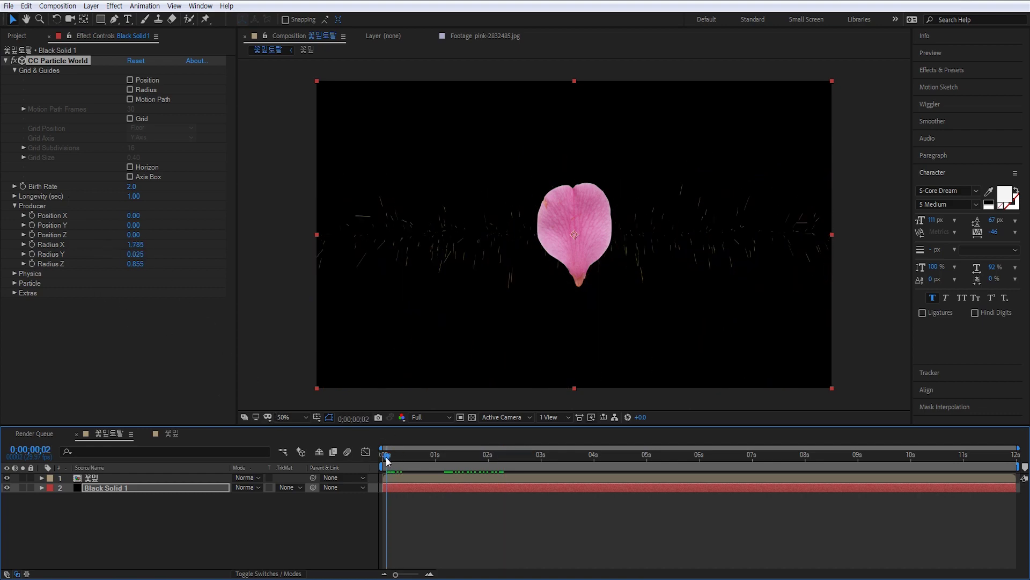
left_click_drag(386, 457, 445, 456)
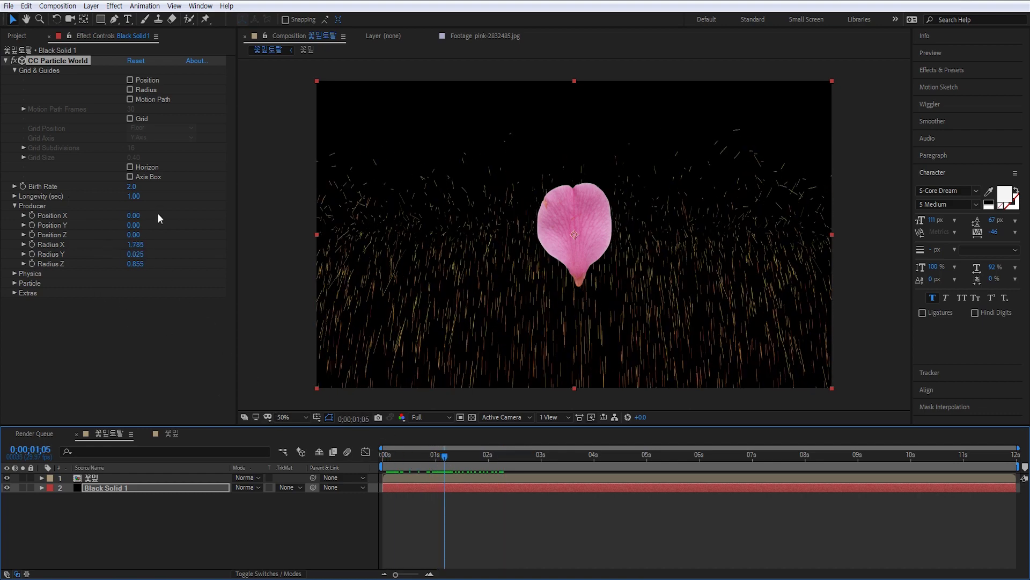
mouse_move(133, 225)
left_mouse_down()
mouse_move(150, 226)
mouse_move(113, 225)
left_mouse_up()
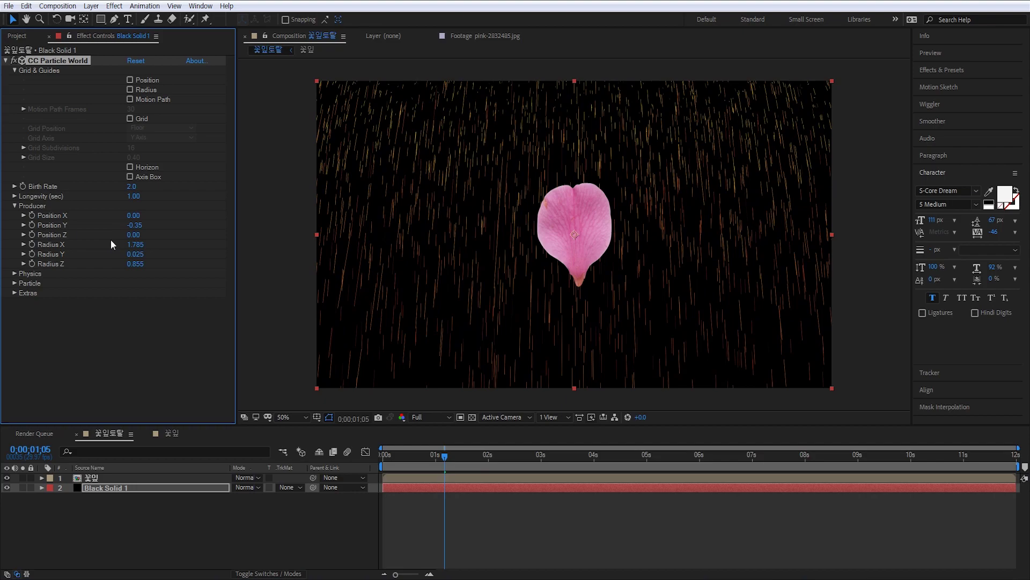
key("space")
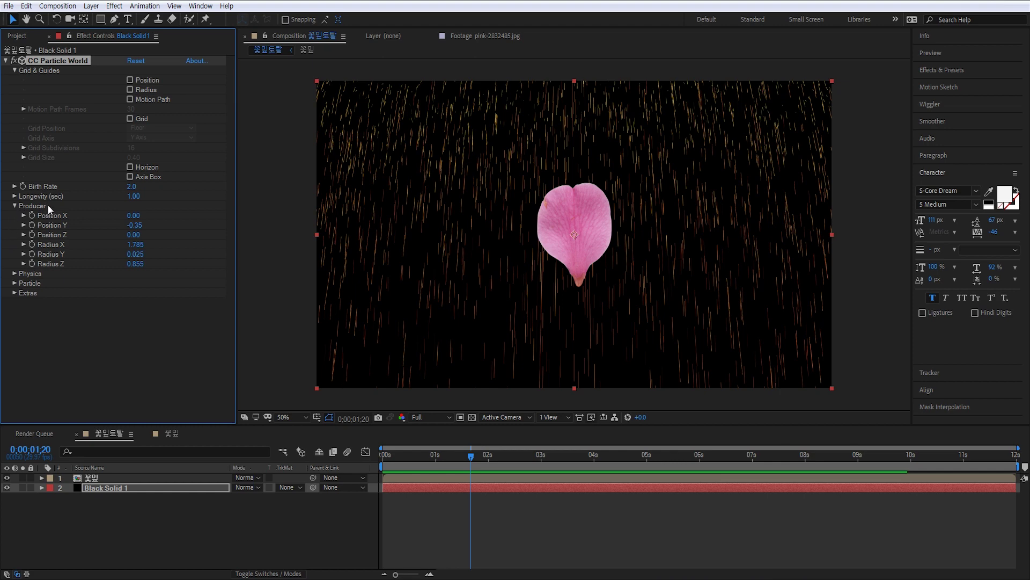
Try the Direction Axis animation under Physics, then switch back to Explosive.
left_click(16, 275)
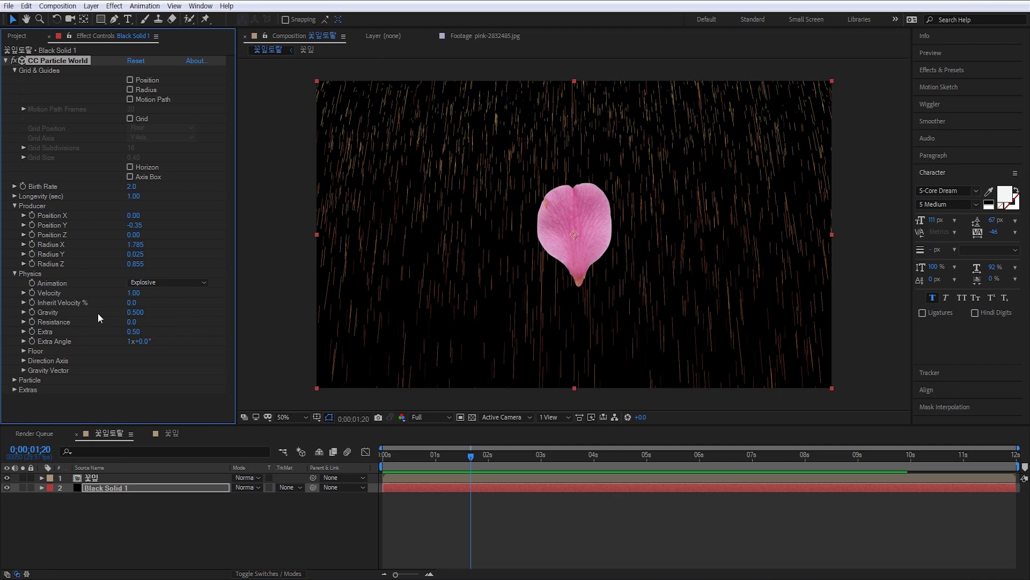
left_click(159, 281)
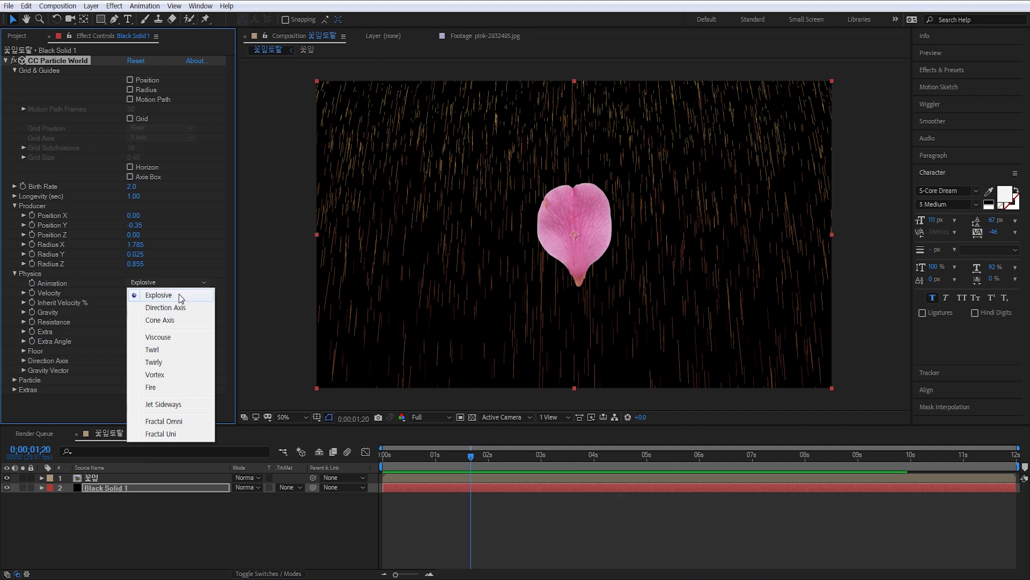
left_click(156, 307)
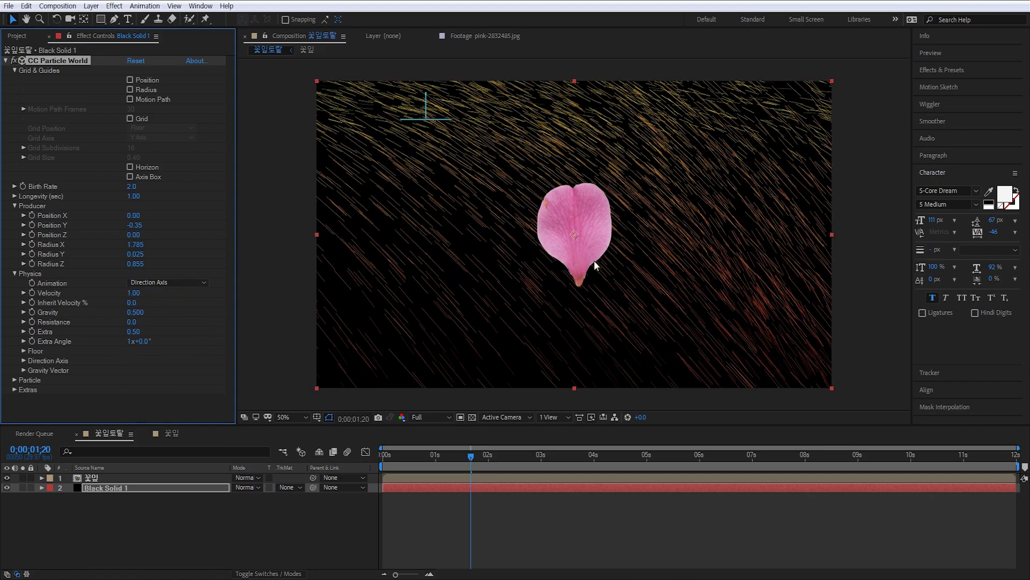
left_click(394, 452)
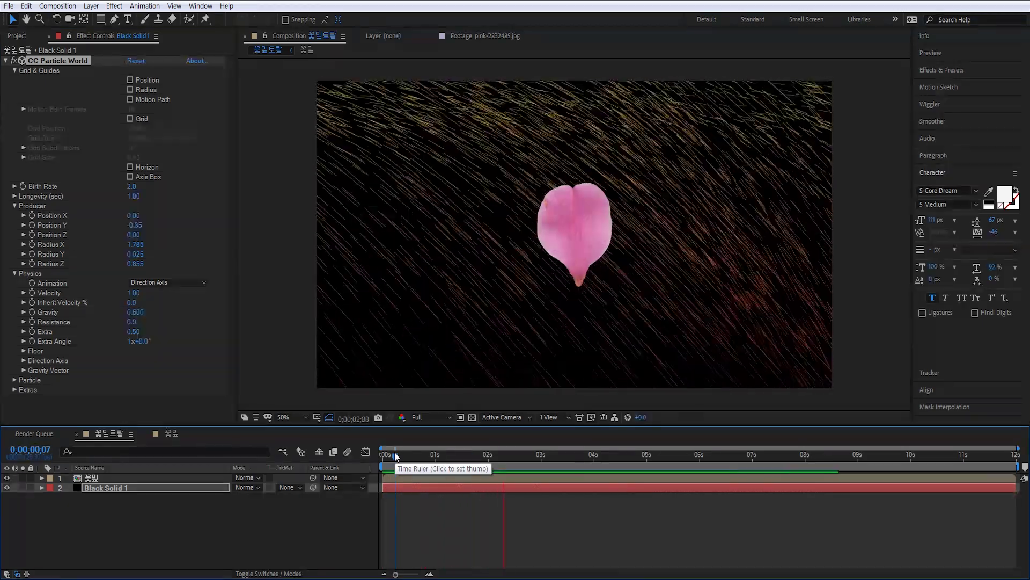
key("space")
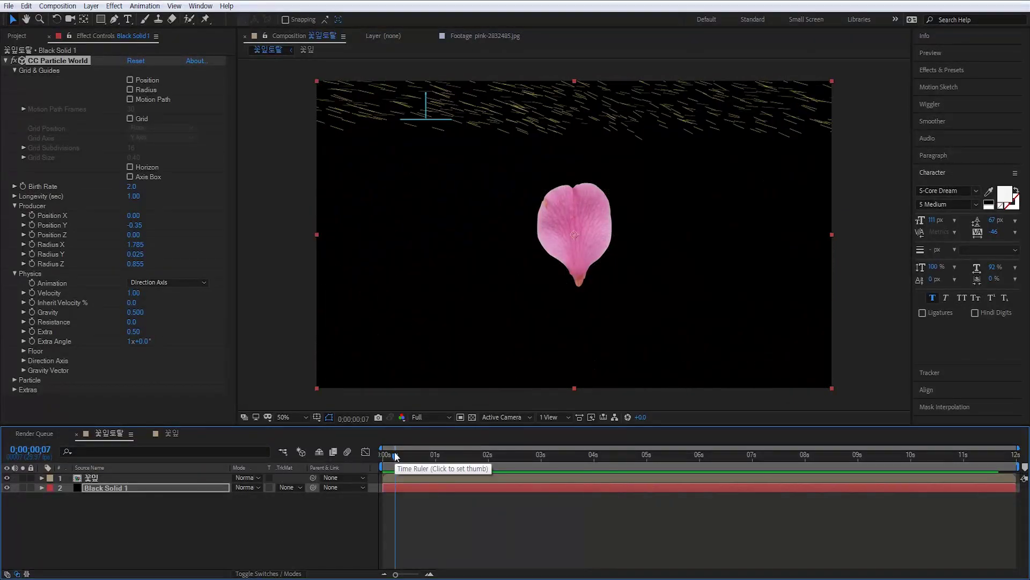
left_click(169, 281)
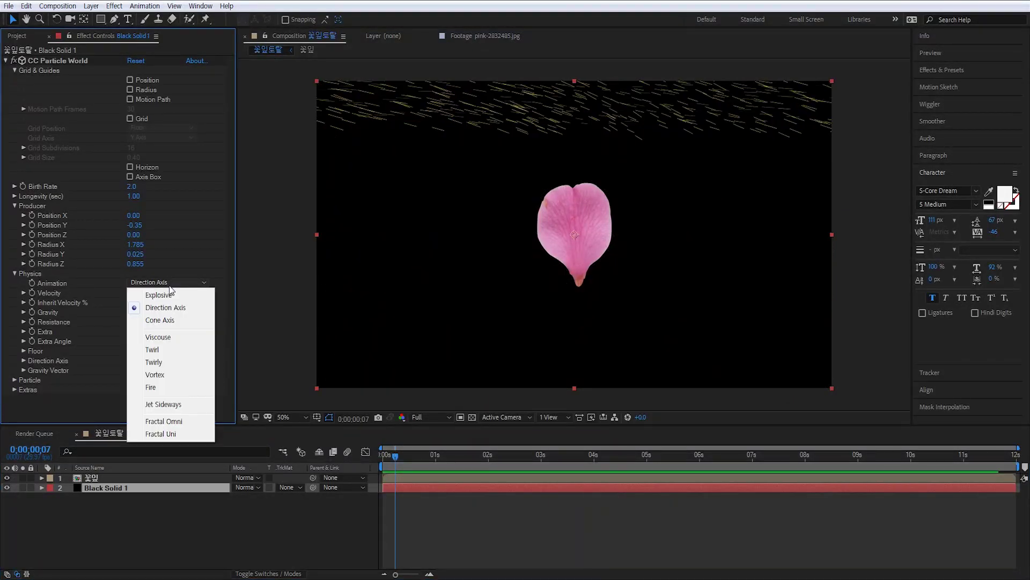
left_click(164, 294)
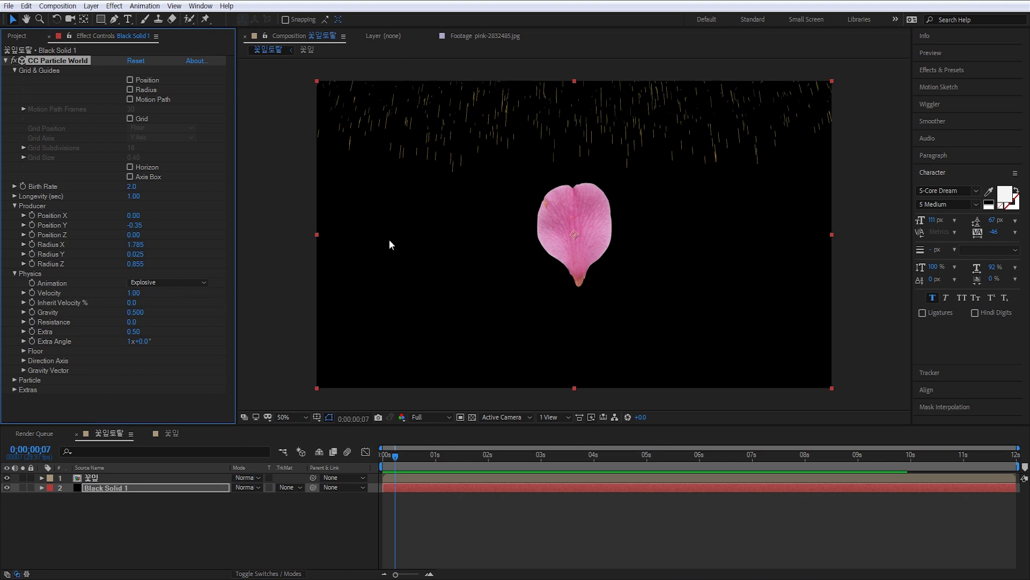
Set Gravity to 0.1 and check the gentler fall around one second.
left_click_drag(395, 455, 446, 459)
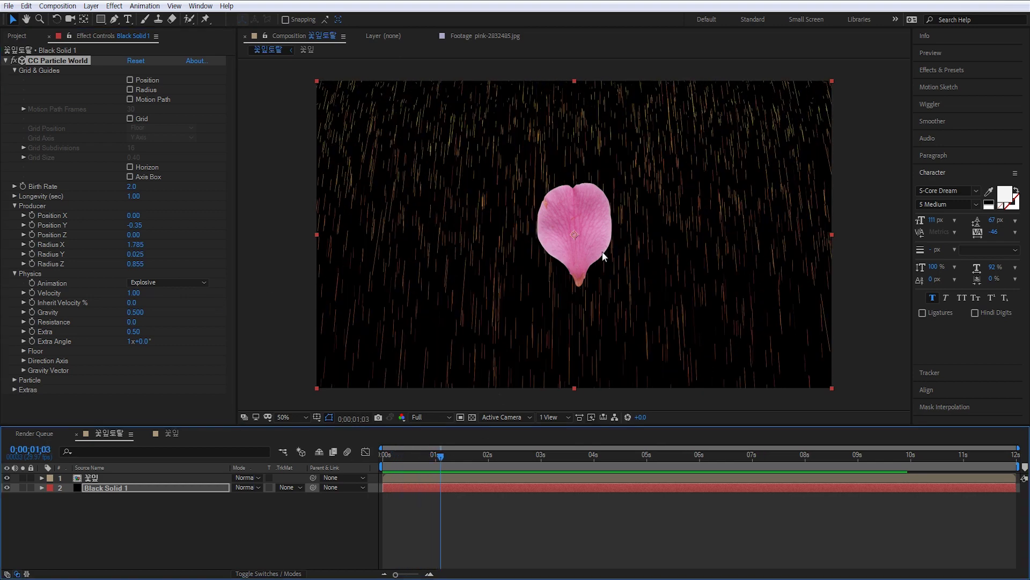
left_click(134, 313)
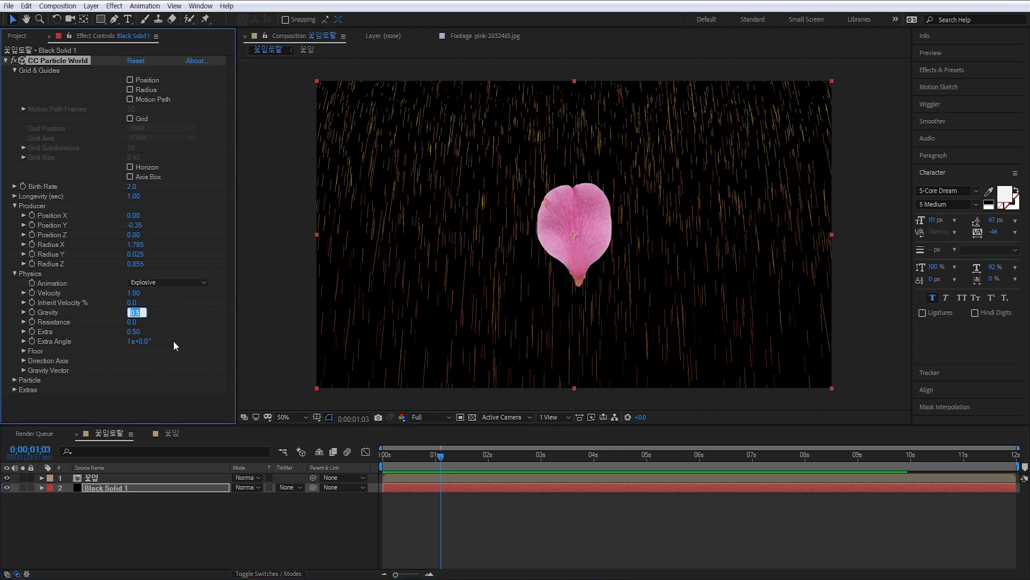
type("0.1")
key("Return")
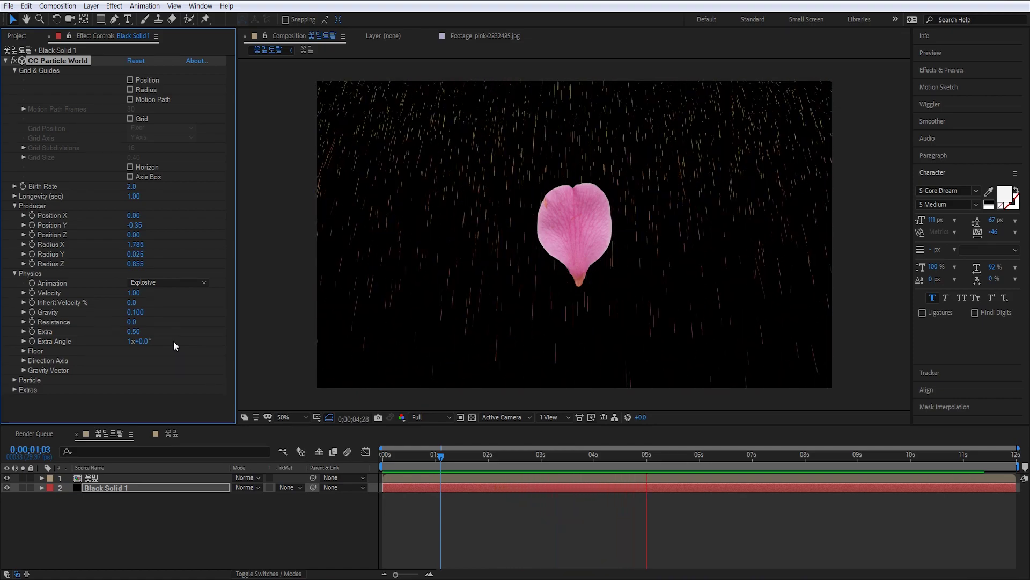
key("space")
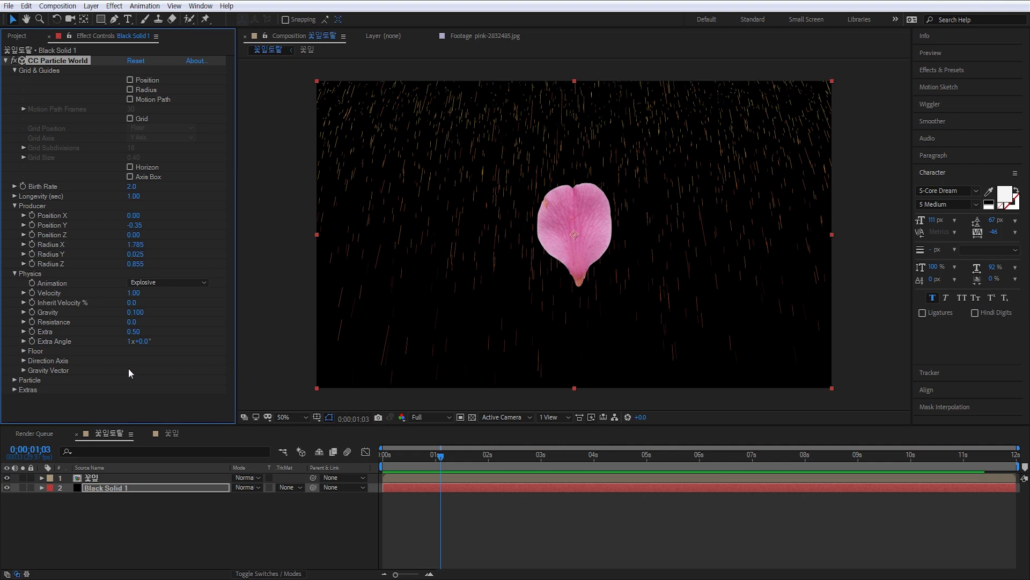
Change the Particle Type to Textured QuadPolygon.
left_click(14, 380)
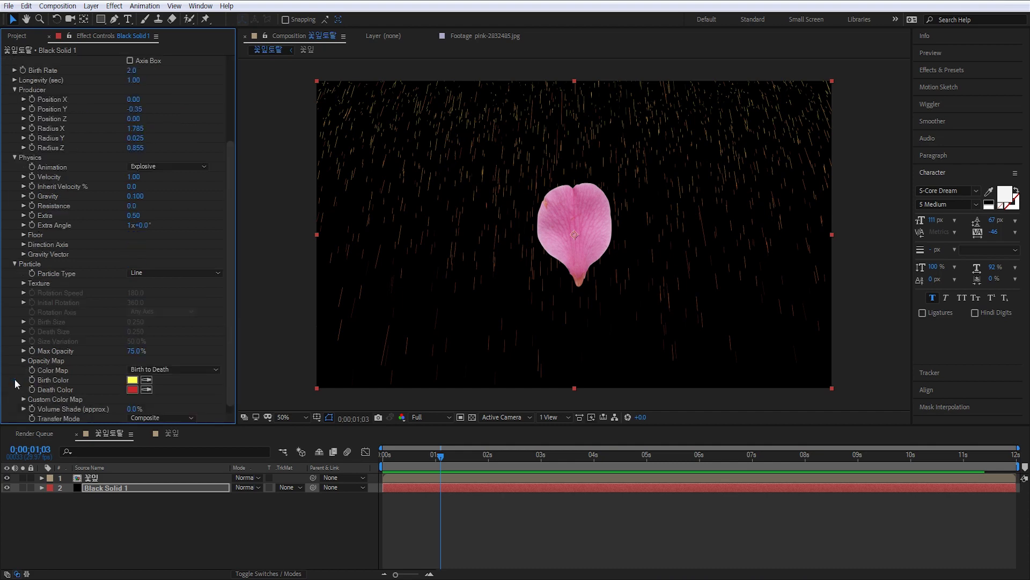
left_click(134, 273)
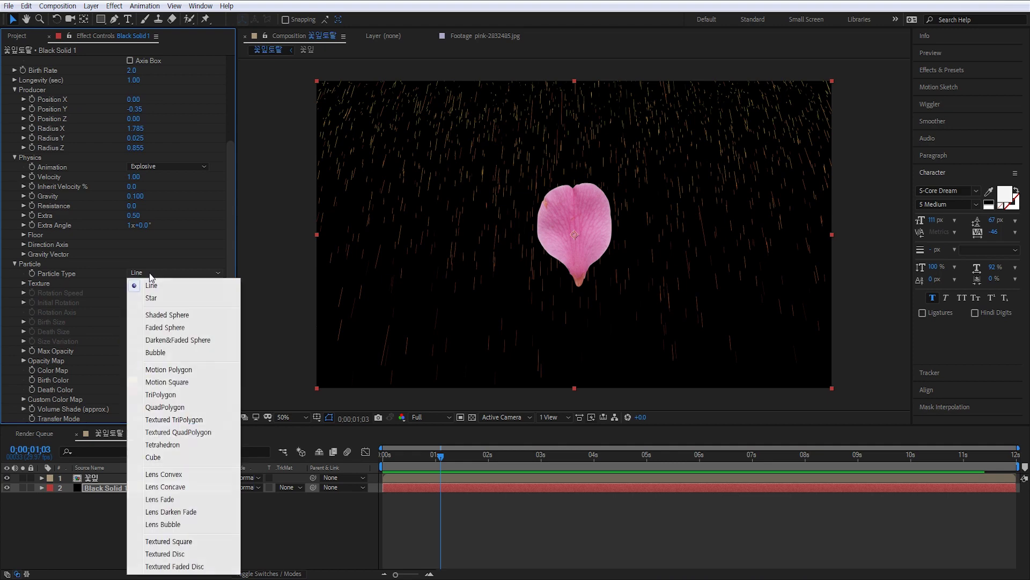
left_click(166, 435)
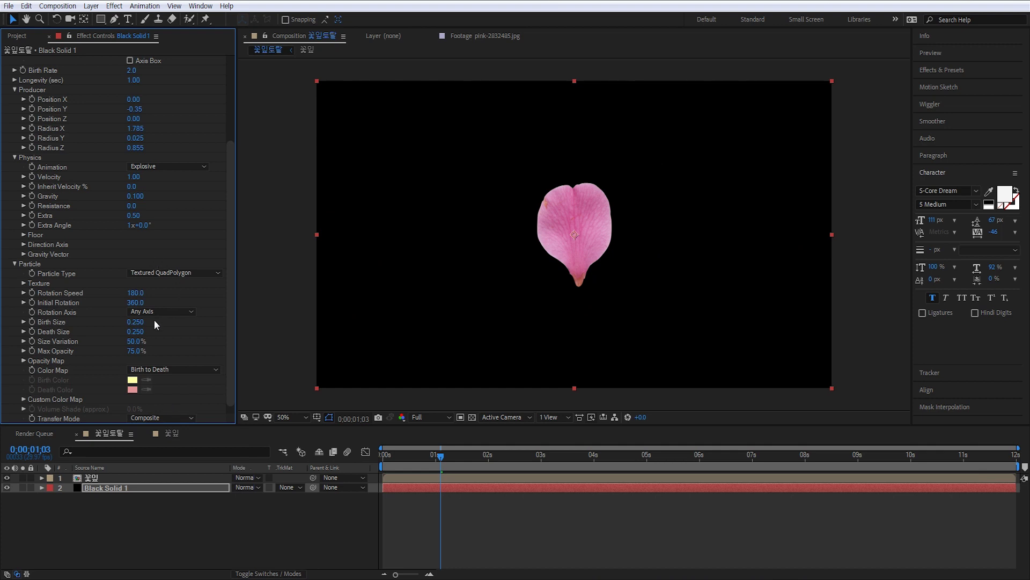
Set the Texture Layer to 1. 꽃잎 and preview the falling petals.
left_click(25, 282)
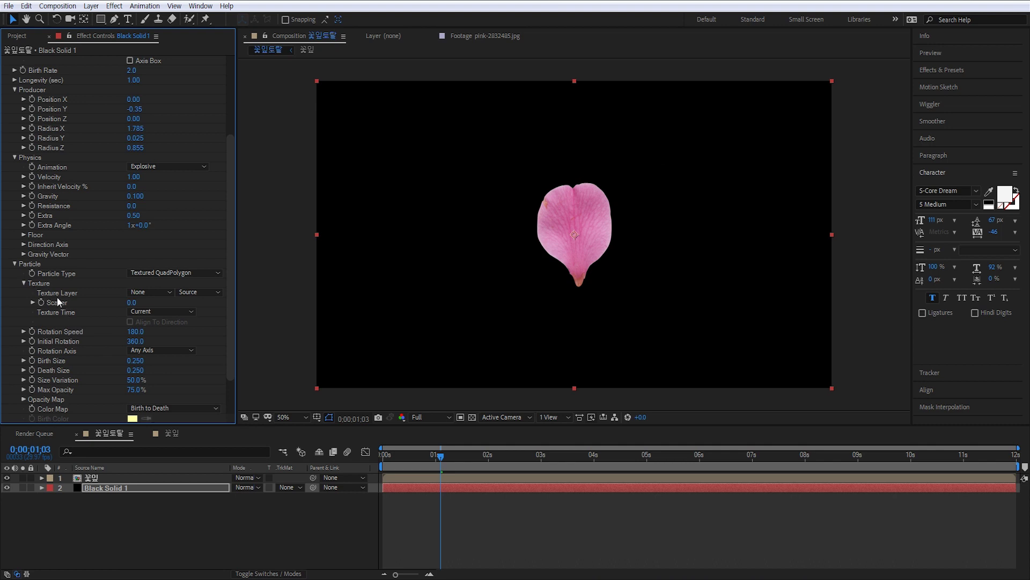
left_click(150, 292)
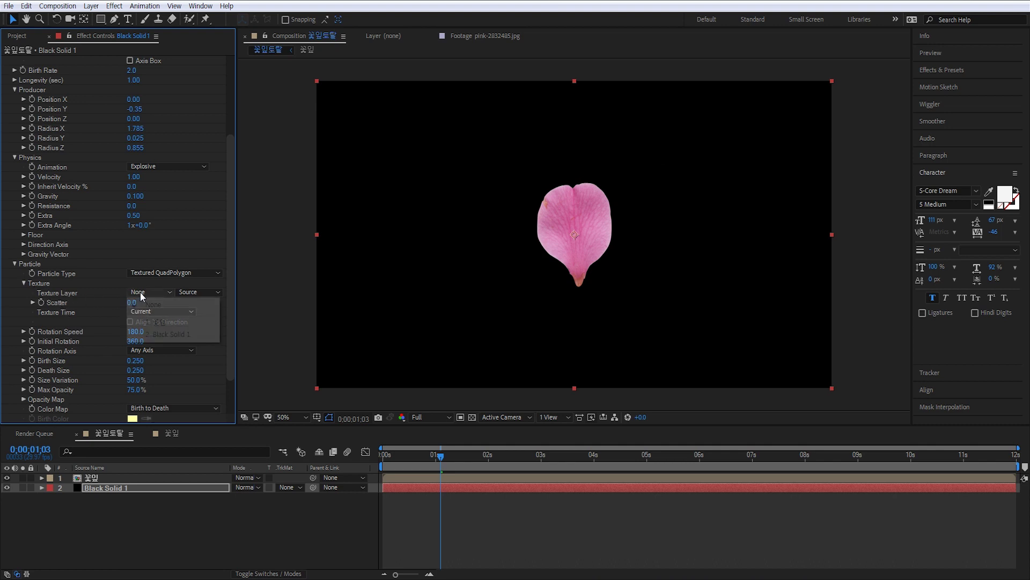
left_click(160, 321)
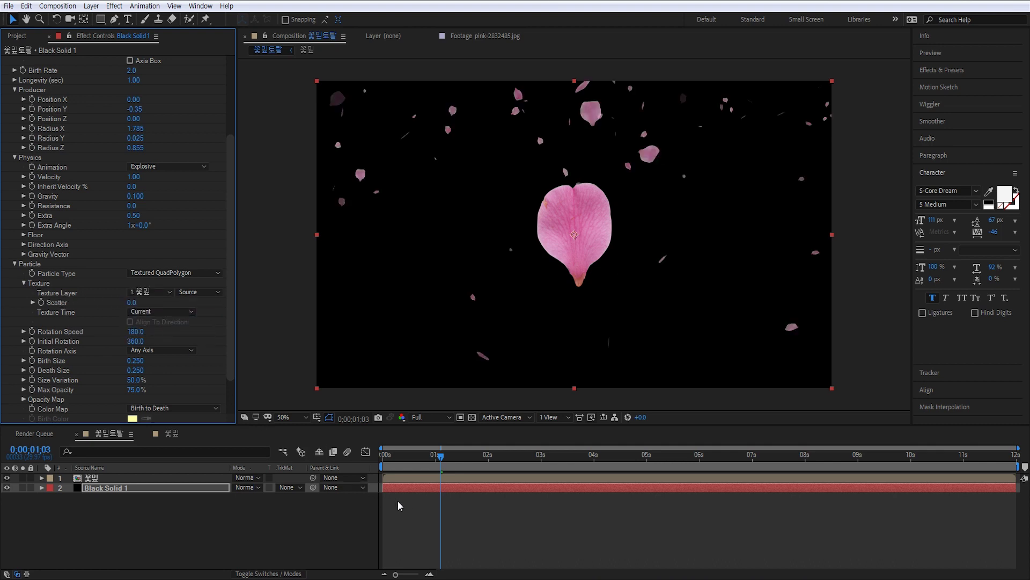
left_click(409, 512)
key("space")
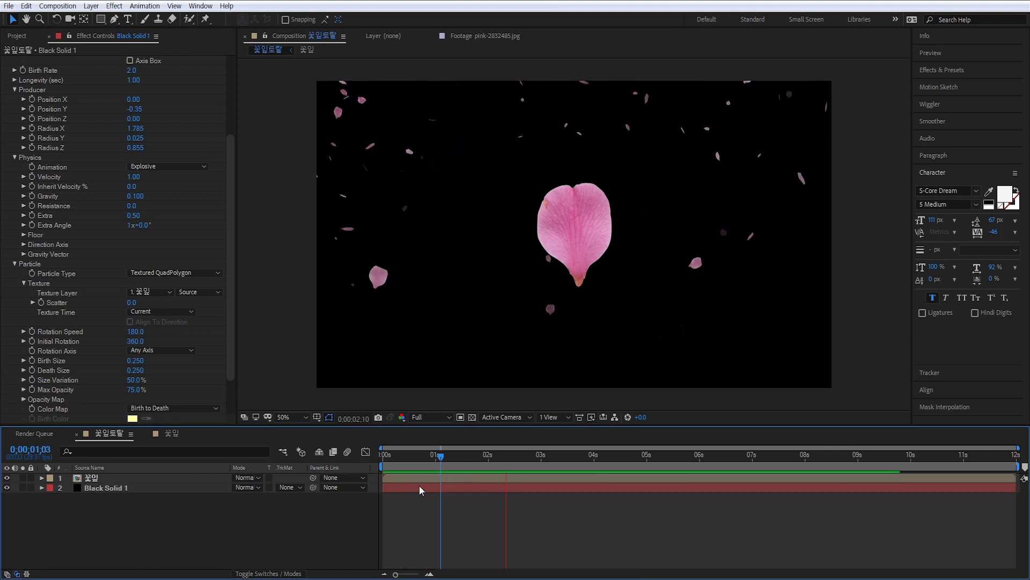
Turn off the 꽃잎 layer's visibility and preview the petals-only animation.
left_click(565, 236)
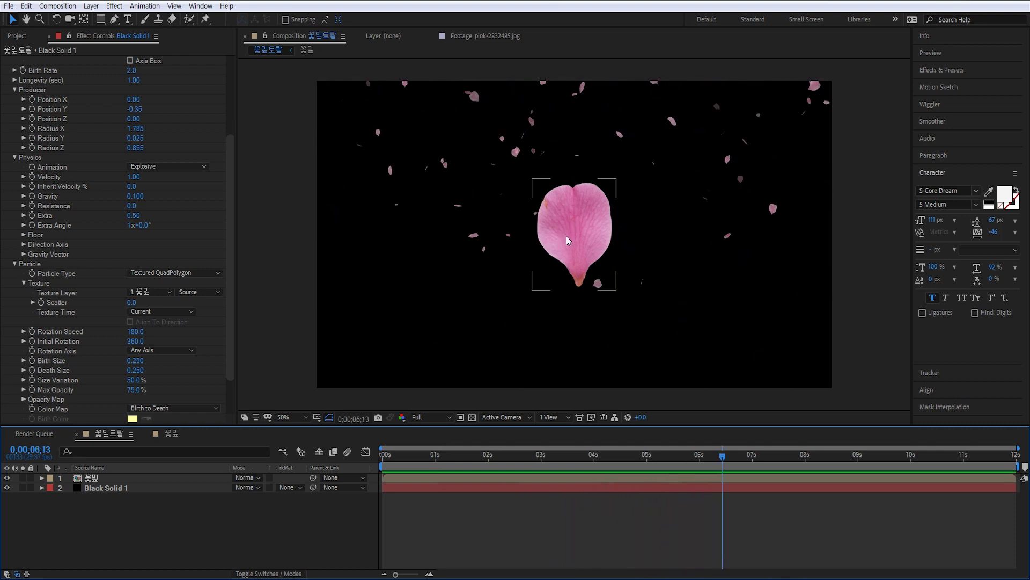
left_click(6, 478)
left_click(503, 527)
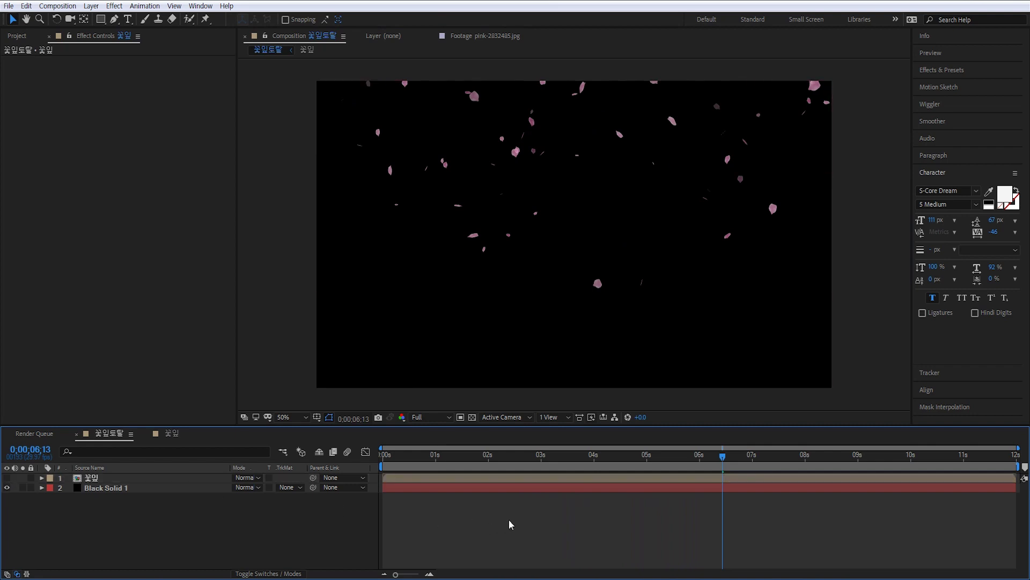
key("space")
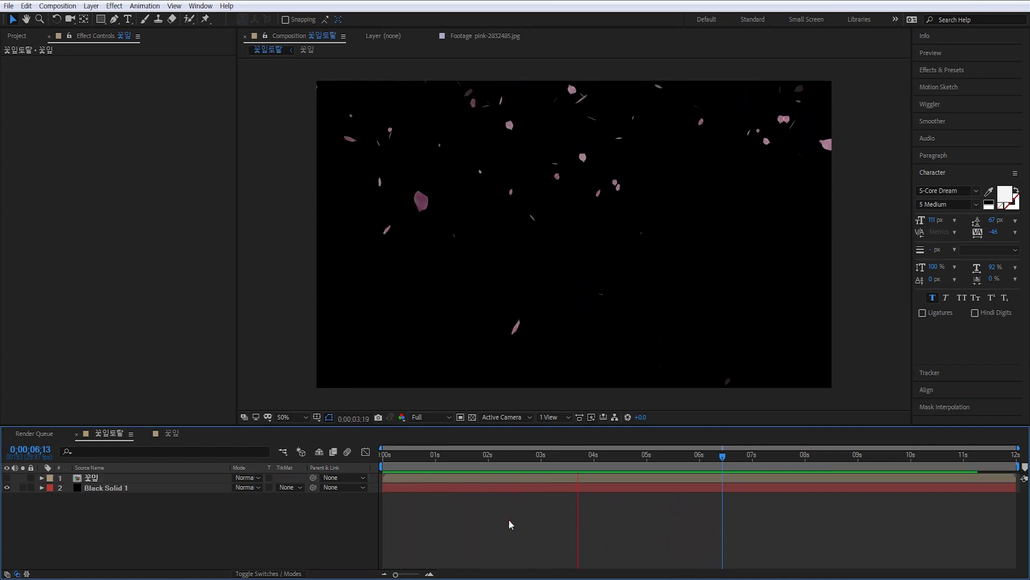
key("space")
left_click(119, 488)
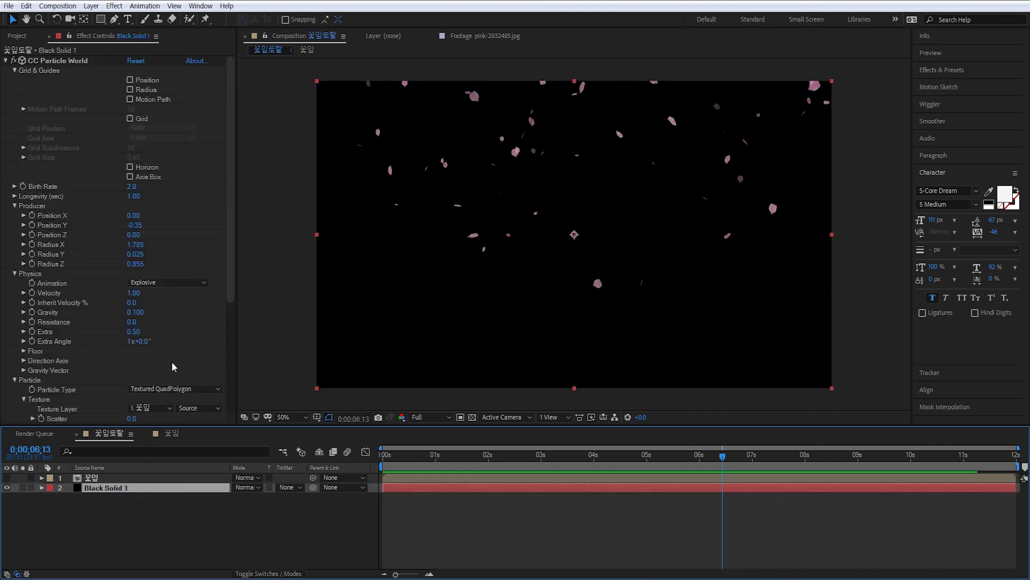
Set Gravity Vector X to 1.000 and preview the sideways-drifting petals.
left_click_drag(232, 271, 225, 390)
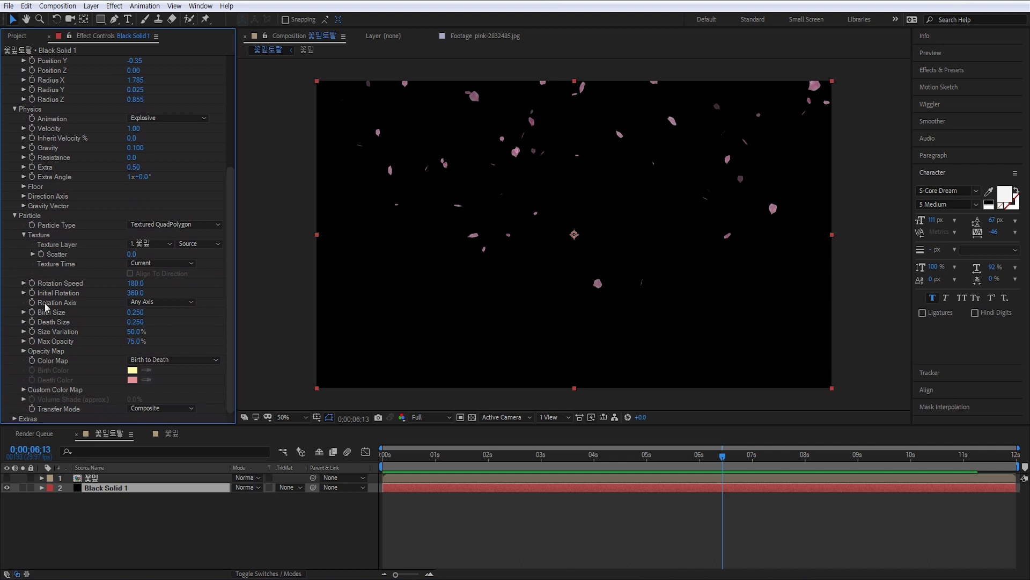
left_click(23, 207)
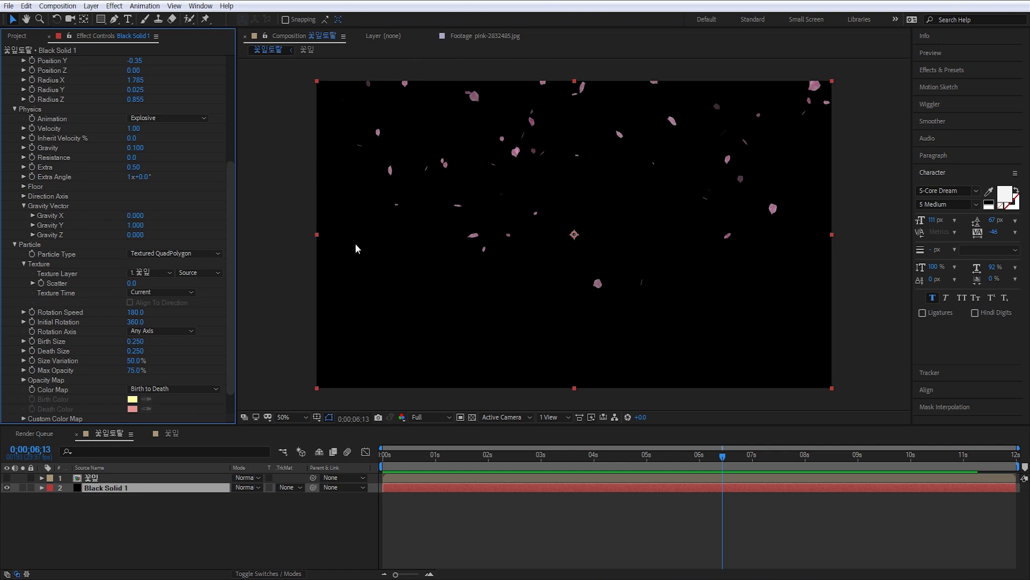
left_click_drag(140, 215, 231, 228)
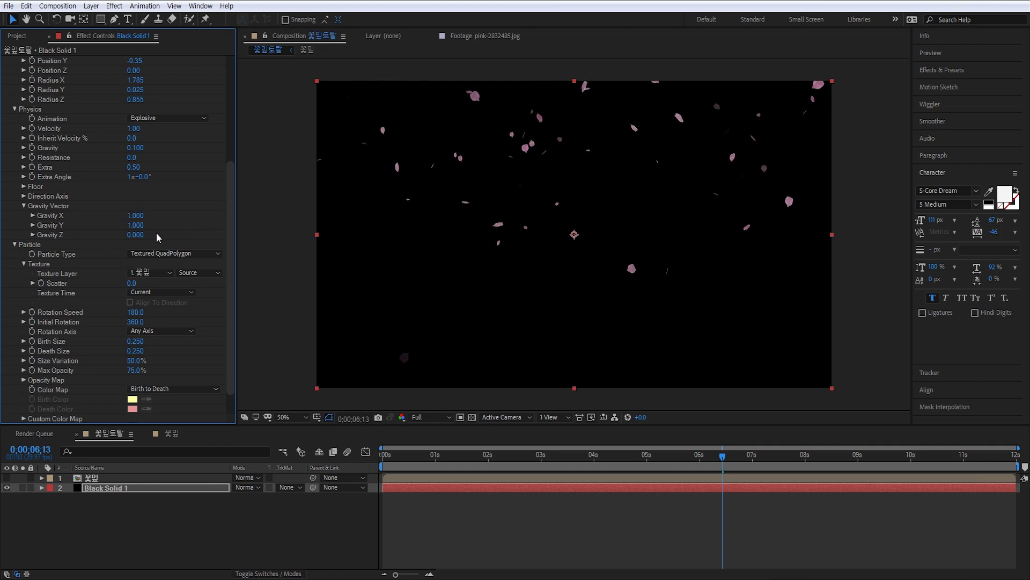
key("space")
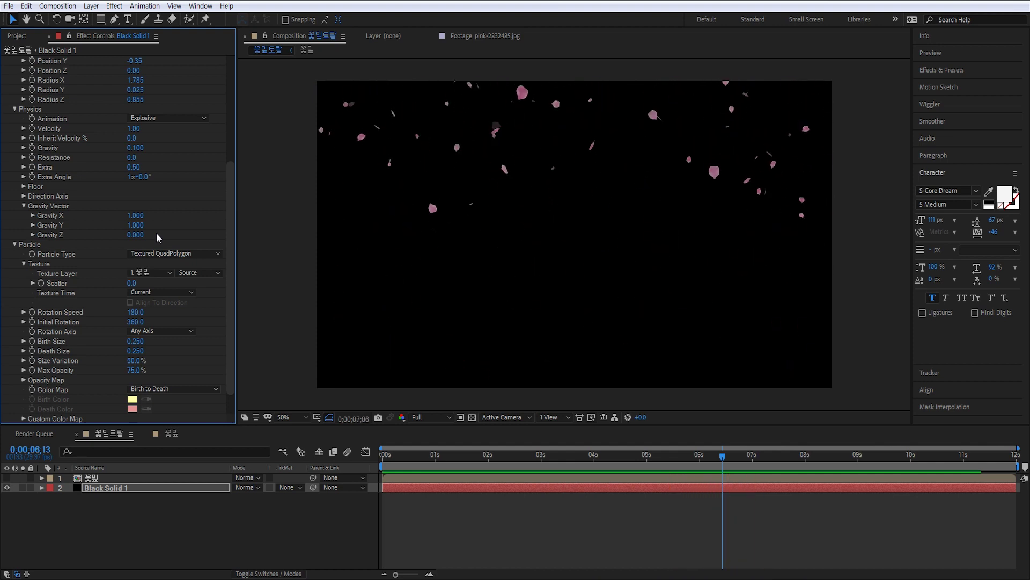
key("space")
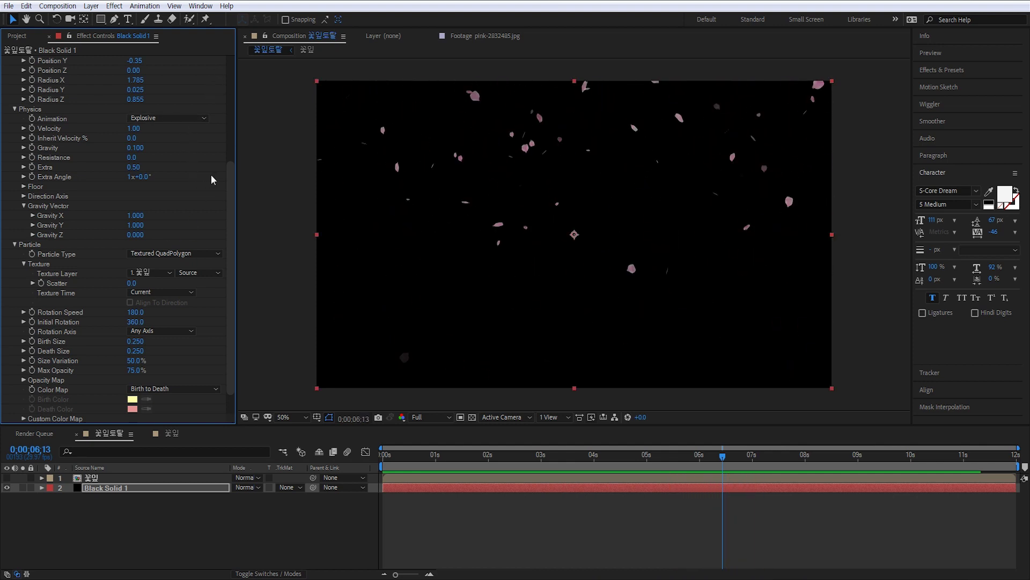
scroll(232, 176, "up", 4)
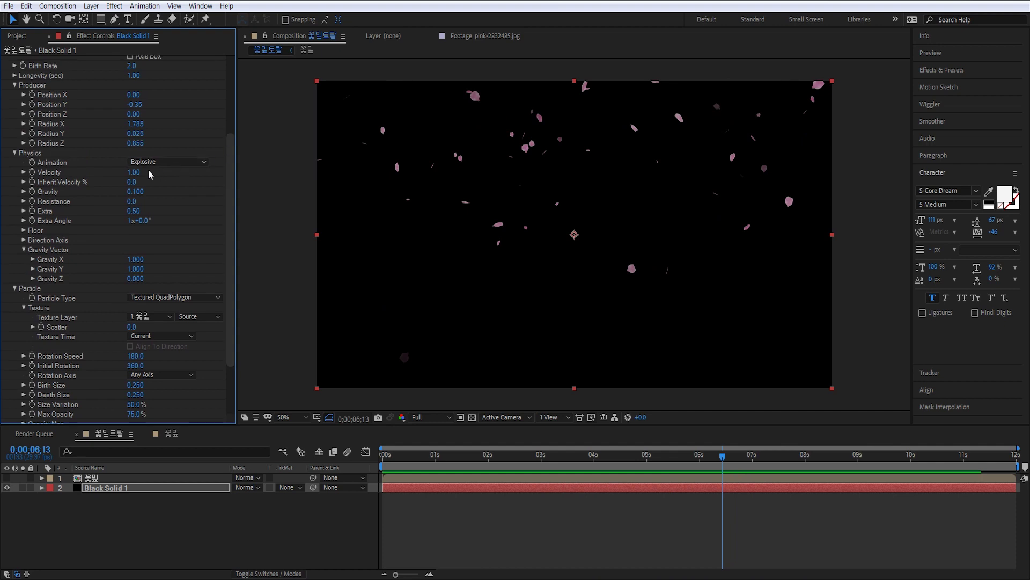
left_click(133, 172)
Enter Velocity 0.5 and Gravity 0.05, scrubbing the first three seconds to check.
type("0.5")
key("Return")
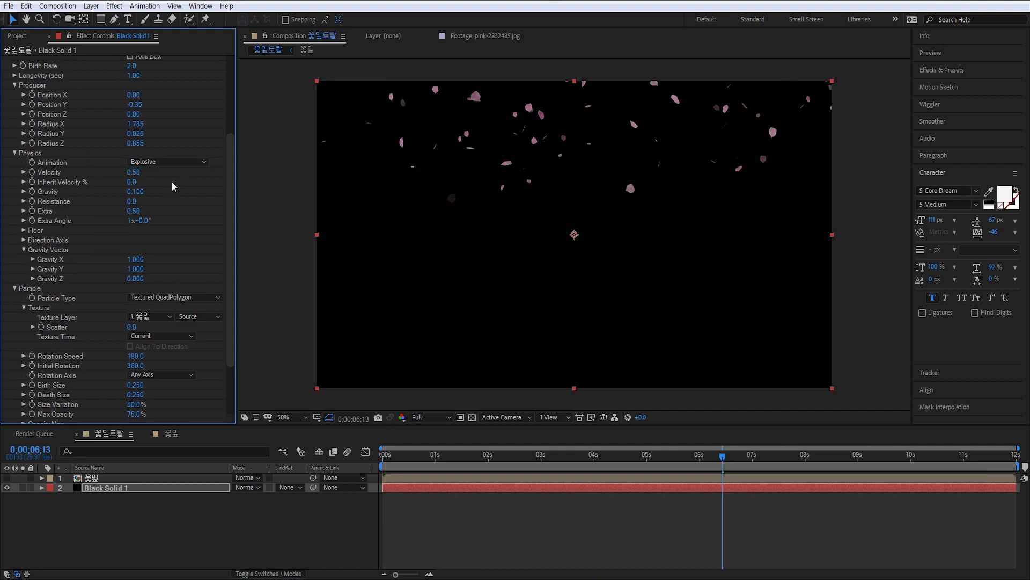
left_click_drag(406, 456, 736, 456)
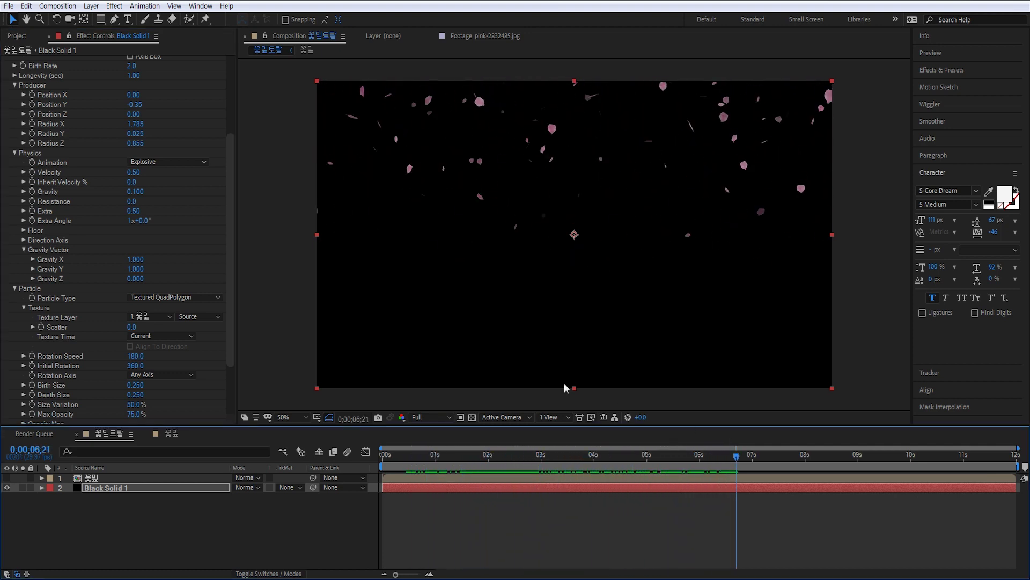
left_click(137, 192)
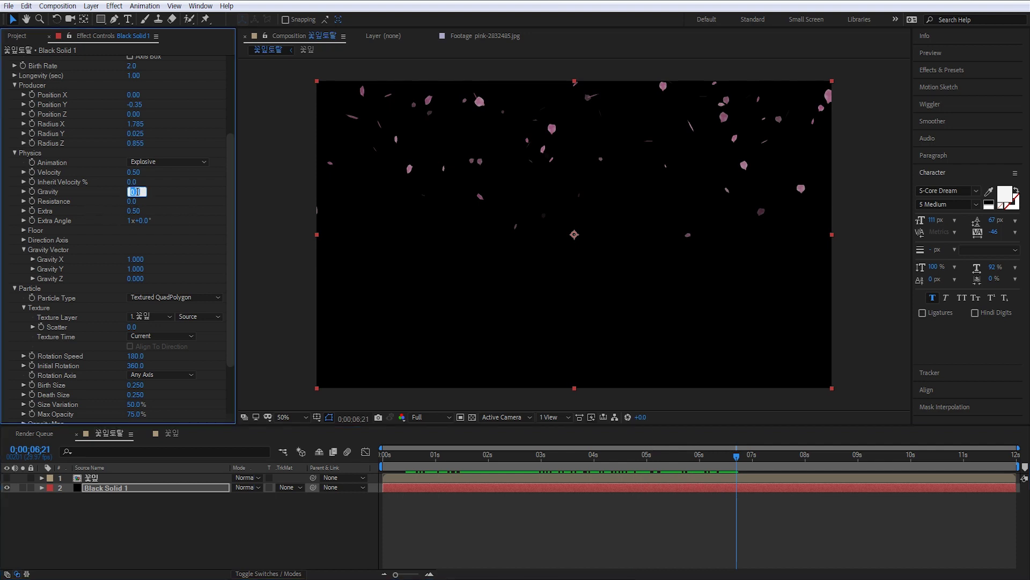
type("0.05")
key("Return")
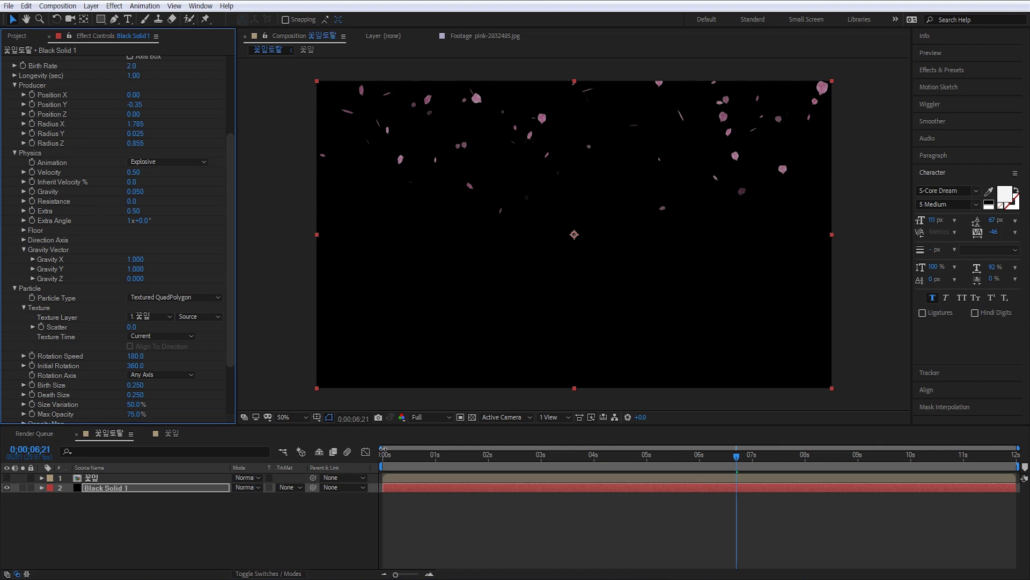
left_click_drag(383, 449, 576, 458)
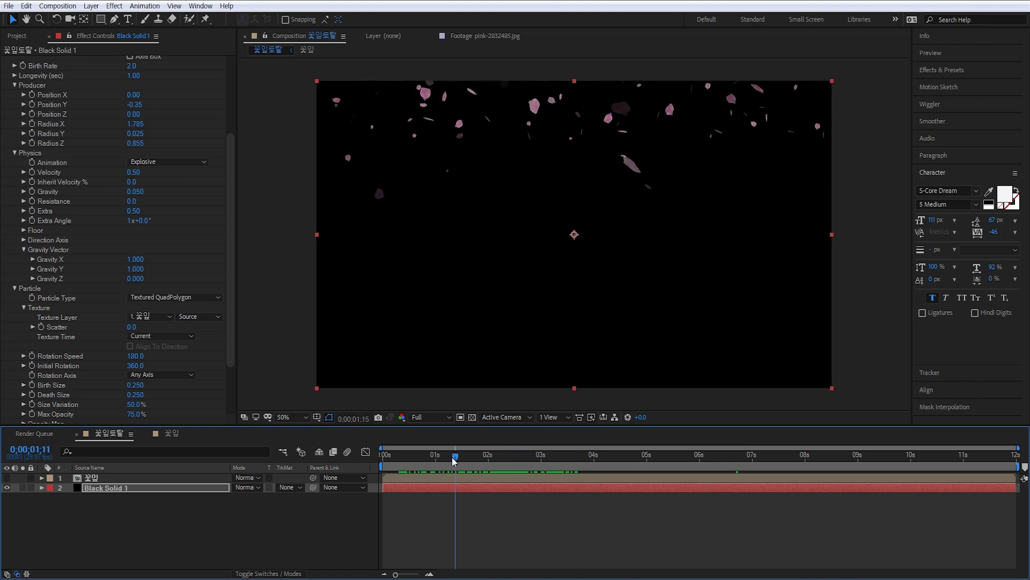
left_click_drag(553, 456, 382, 457)
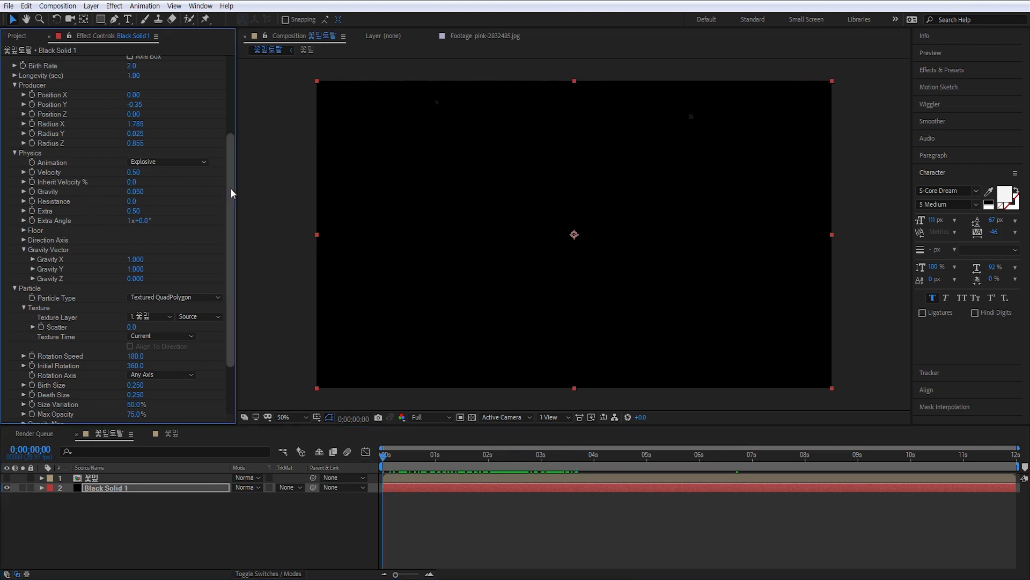
left_click_drag(231, 189, 231, 133)
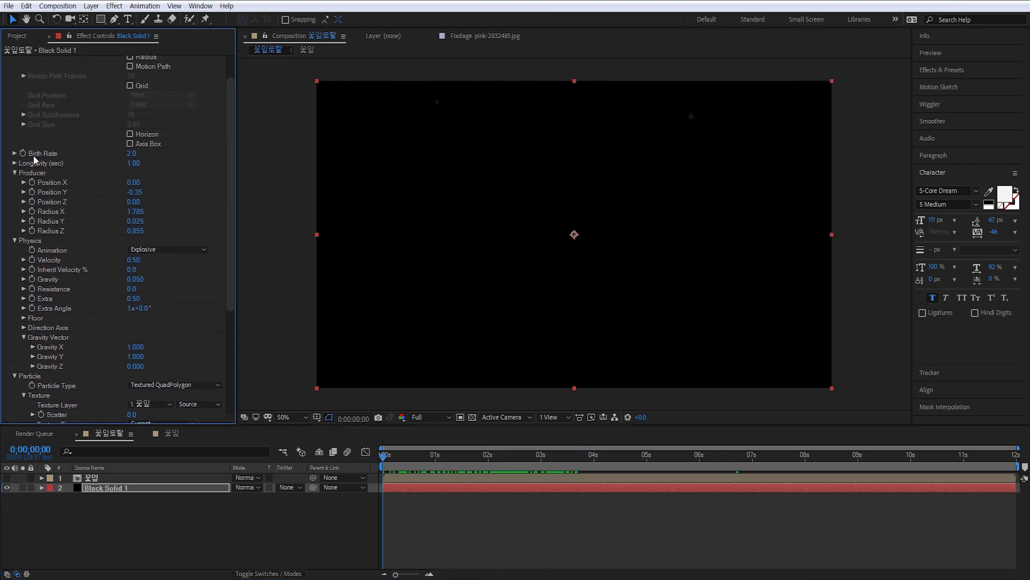
Set Birth Rate to 4 and scrub to 0:00:03:02 to check petal density.
left_click_drag(231, 172, 233, 152)
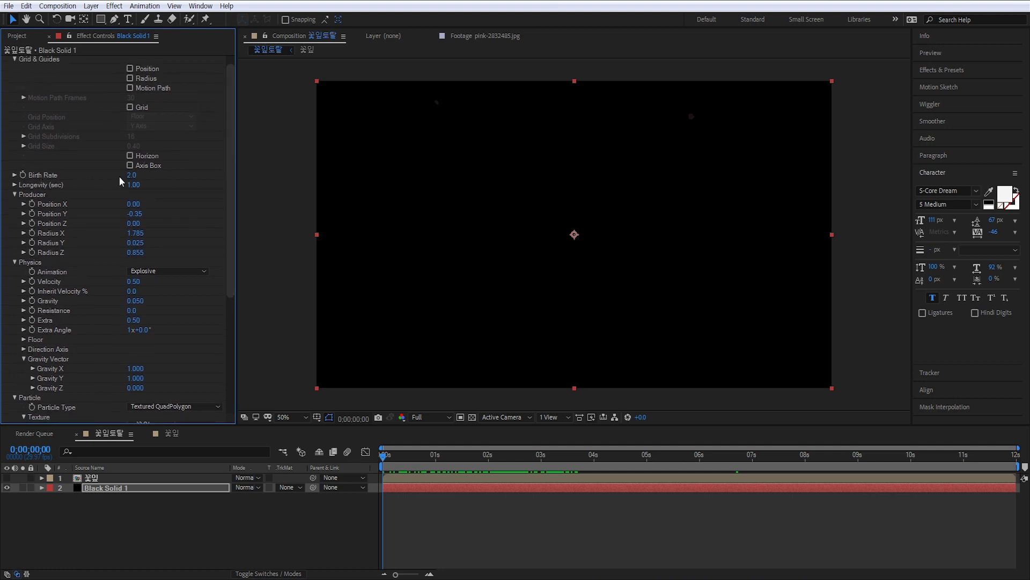
left_click(131, 175)
type("4")
key("Return")
left_click_drag(391, 461, 526, 452)
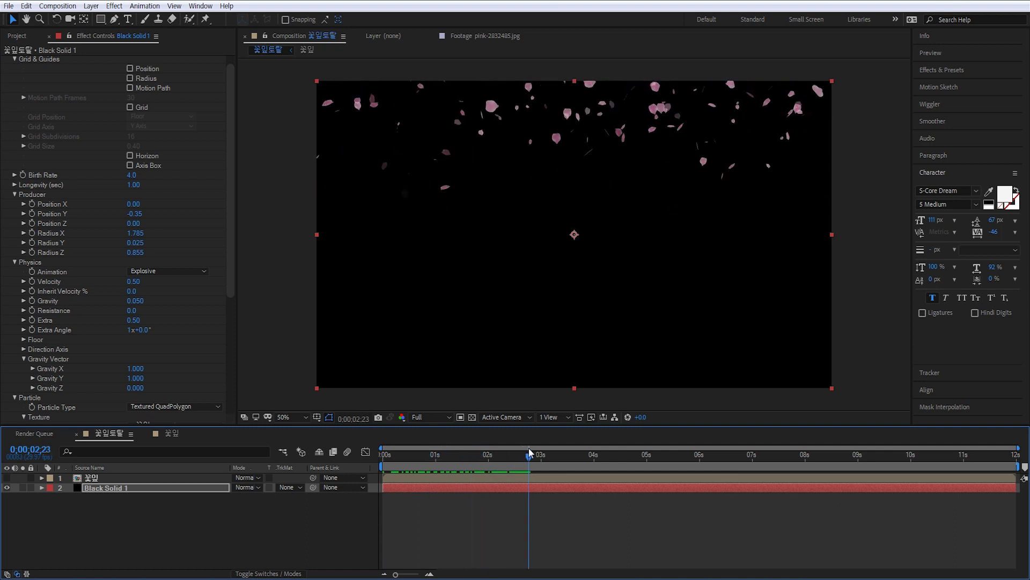
left_click_drag(525, 452, 546, 455)
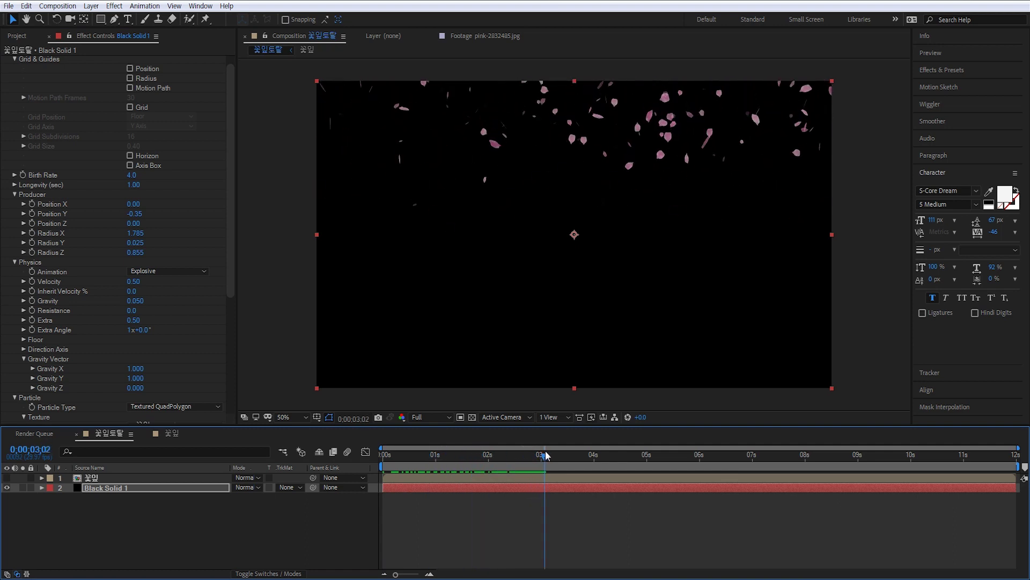
left_click(15, 185)
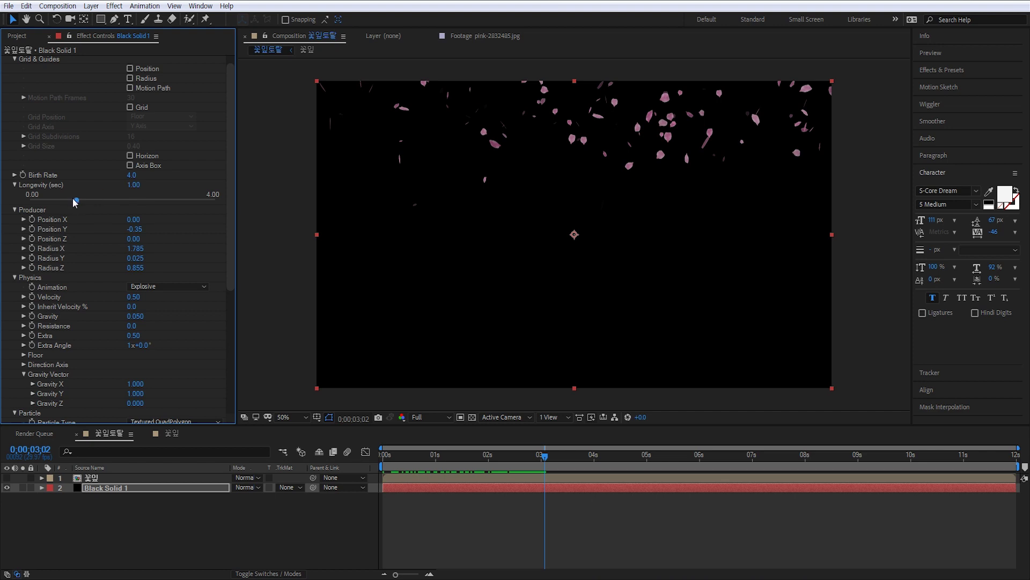
Set Longevity to 3 seconds and preview the petals from frame 0.
left_click_drag(77, 201, 87, 200)
left_click_drag(122, 203, 149, 203)
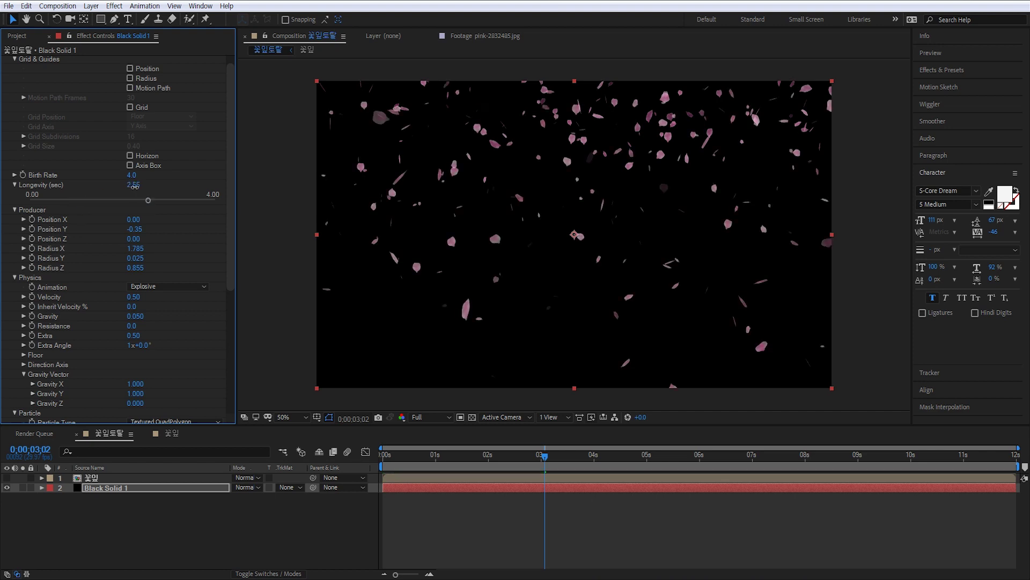
left_click(133, 185)
type("3")
key("Return")
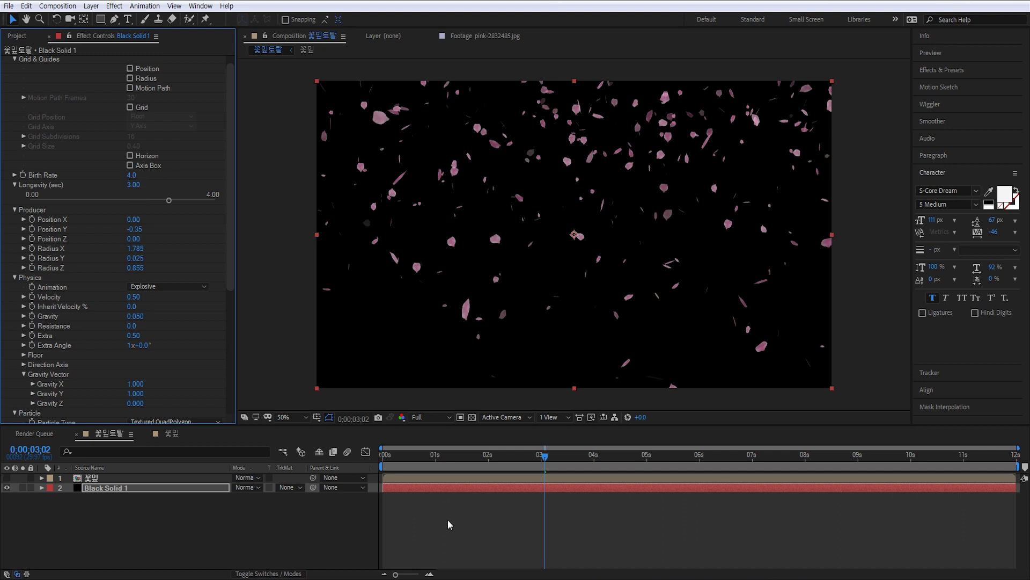
left_click(452, 503)
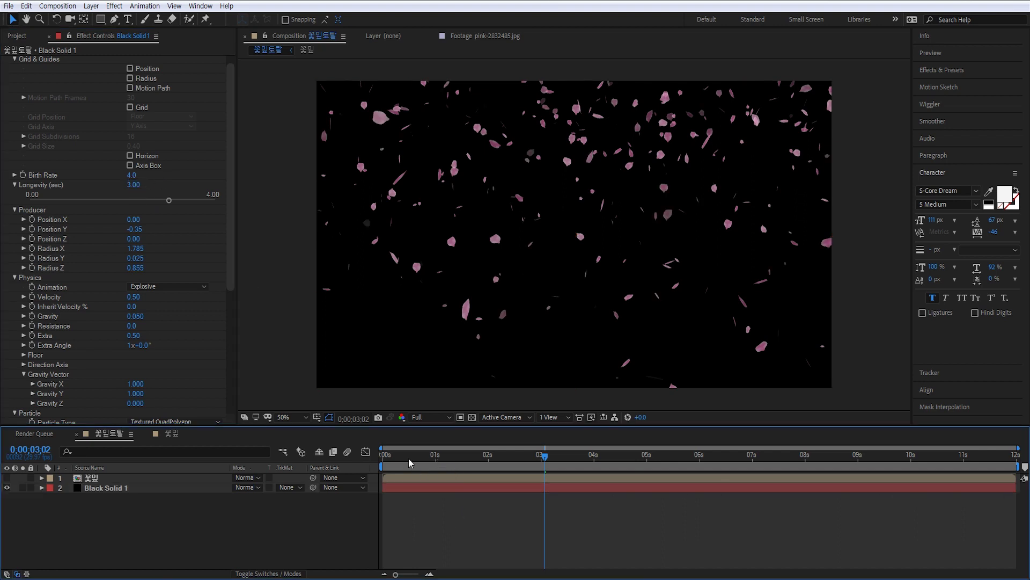
left_click_drag(408, 459, 353, 455)
key("space")
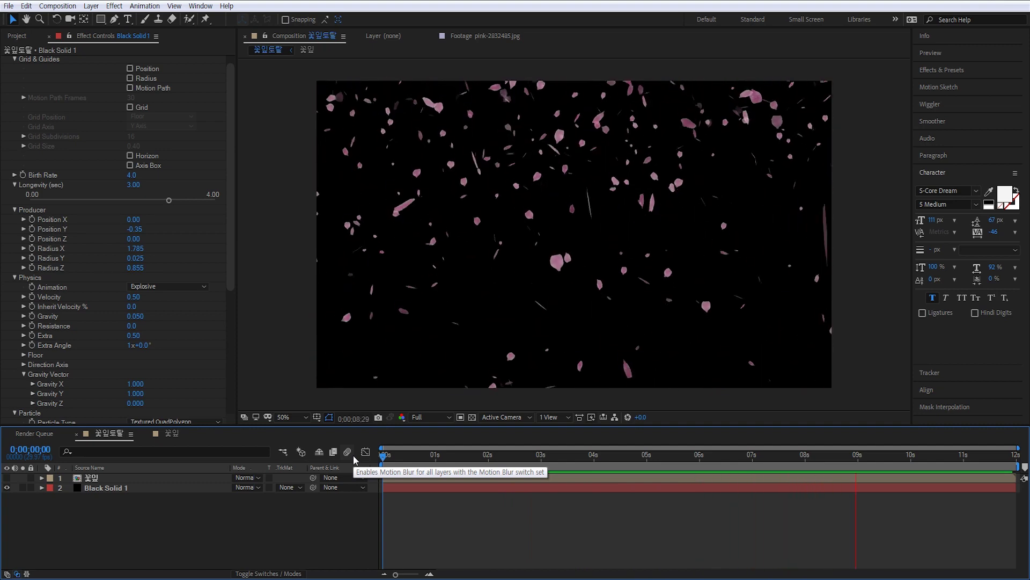
Set the CC Particle World Birth Rate to 3.0.
key("space")
left_click(511, 455)
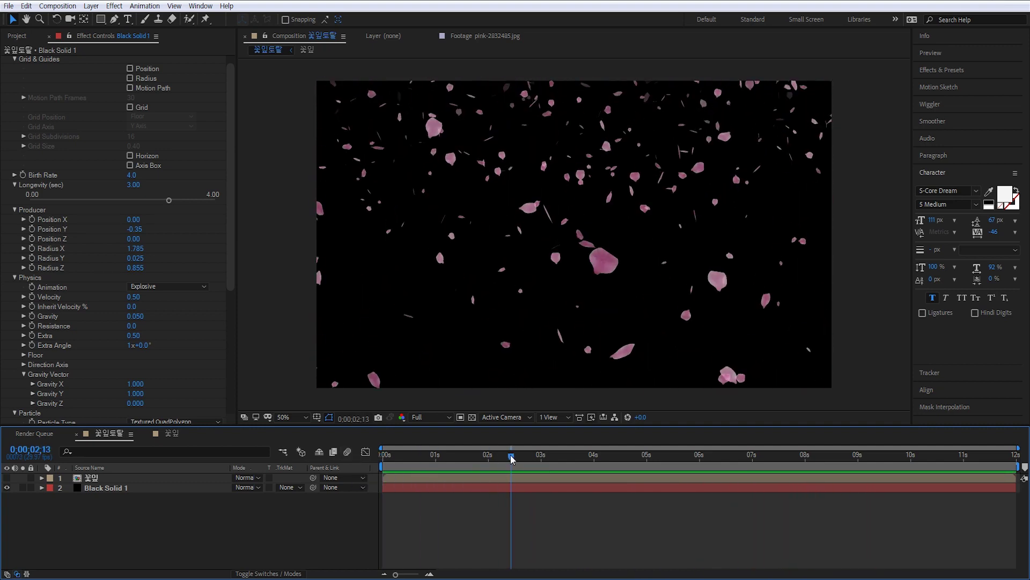
left_click_drag(511, 457, 520, 458)
left_click(132, 175)
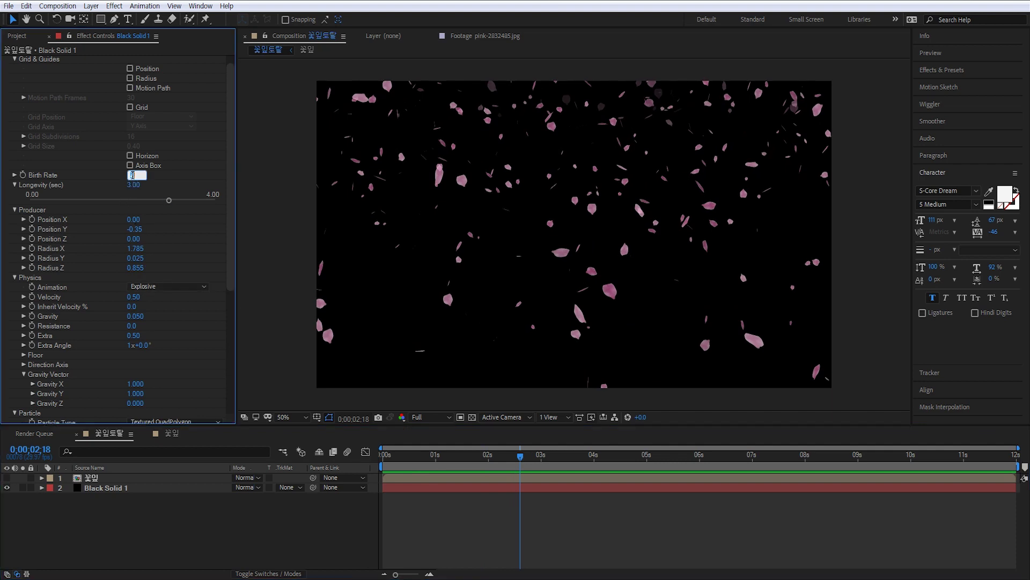
type("3")
key("Return")
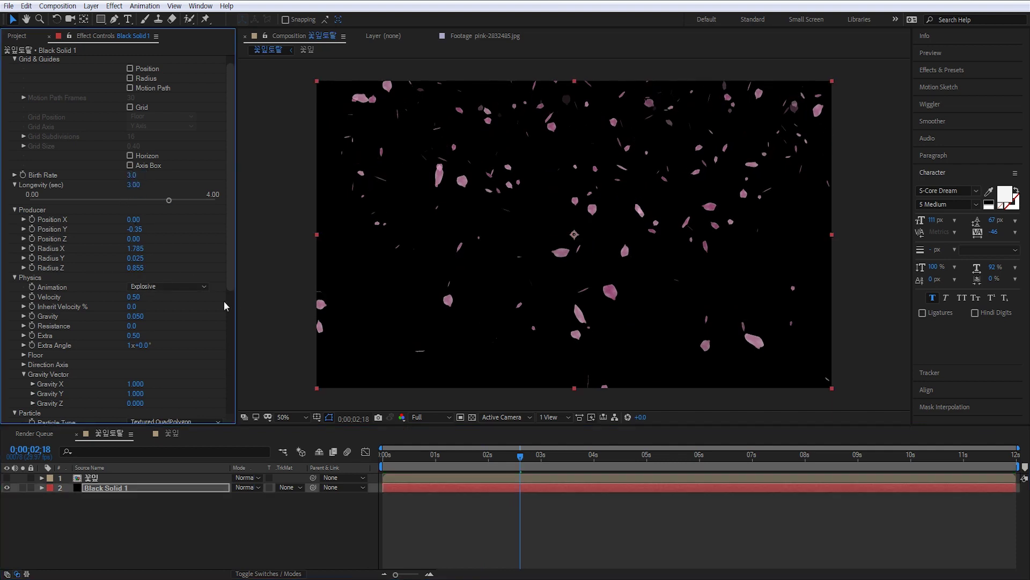
Set particle Velocity to 0.20 and preview the falling petals.
scroll(231, 293, "down", 5)
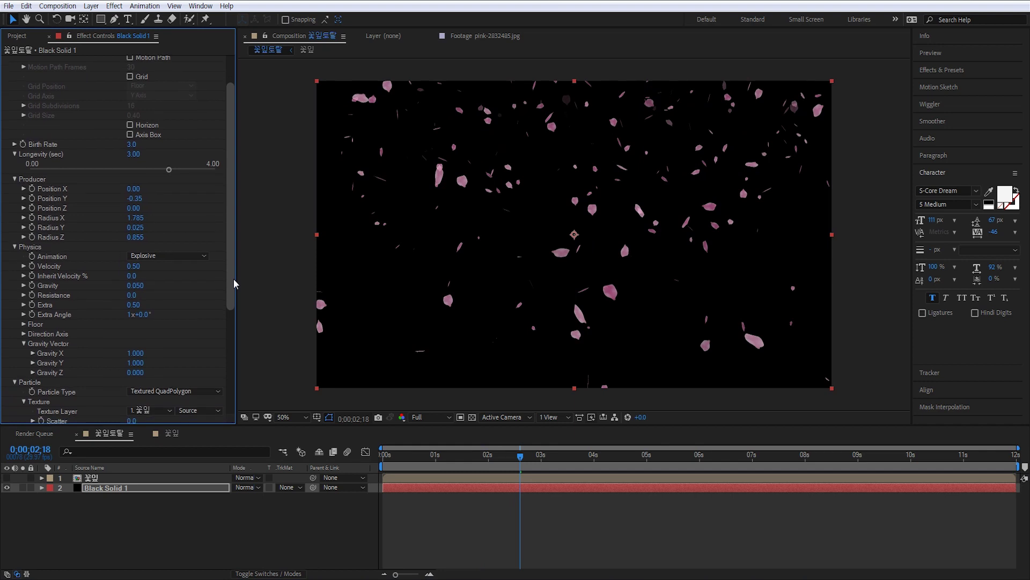
scroll(235, 297, "down", 1)
left_click(134, 239)
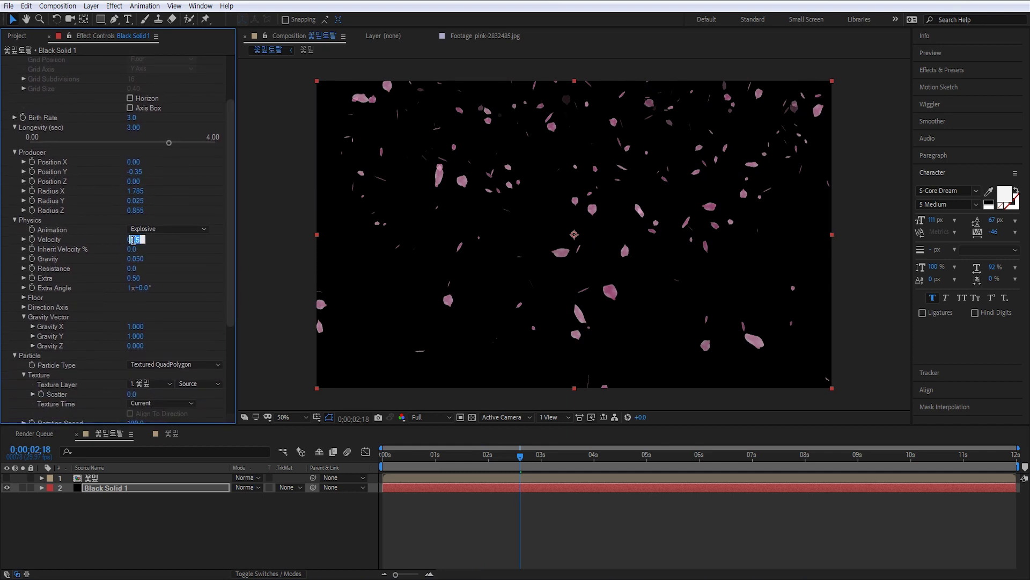
type("0.2")
key("Return")
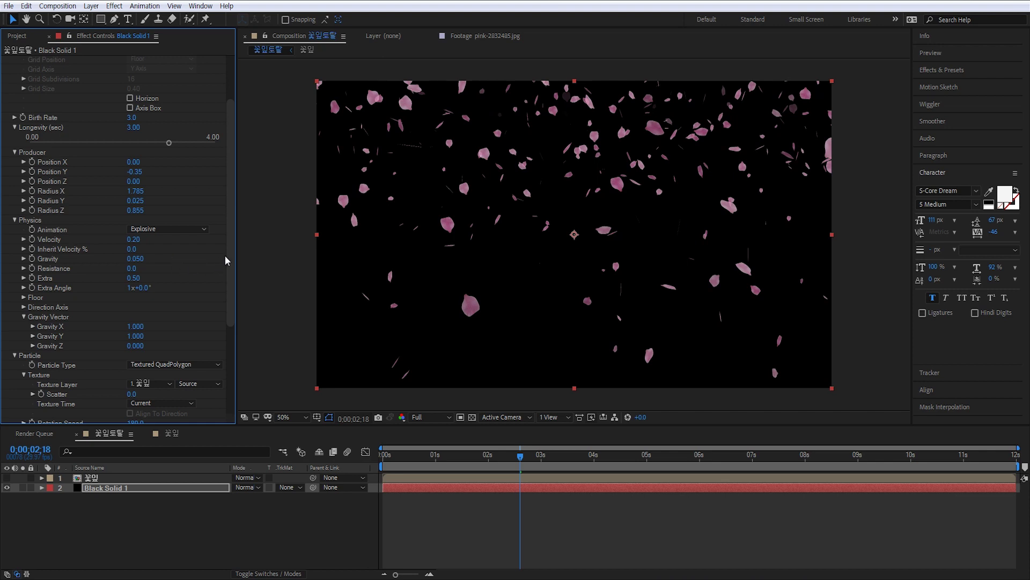
left_click(456, 522)
key("space")
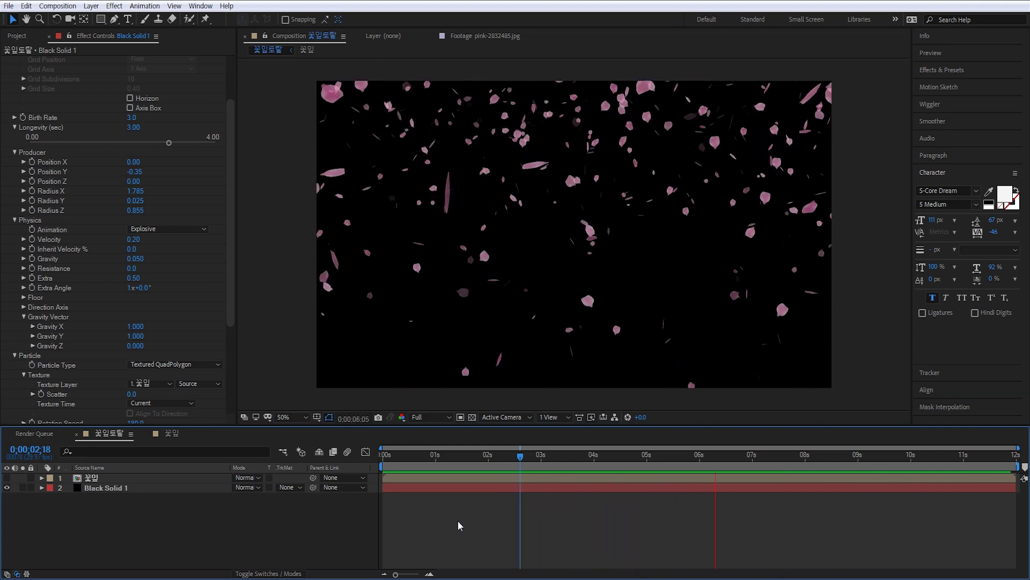
key("space")
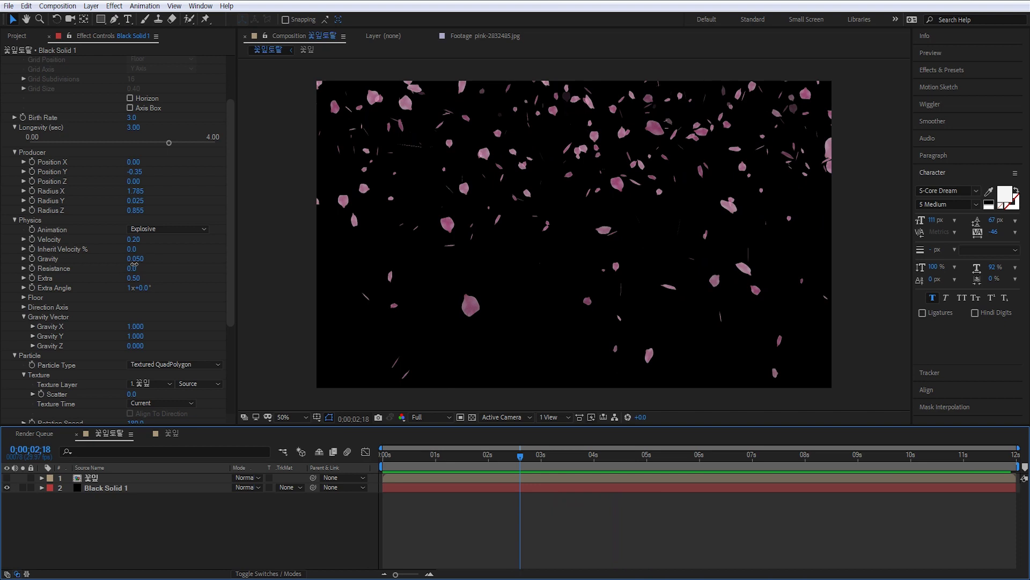
Lower Gravity to 0.030 and preview the slower-falling petals.
left_click(134, 259)
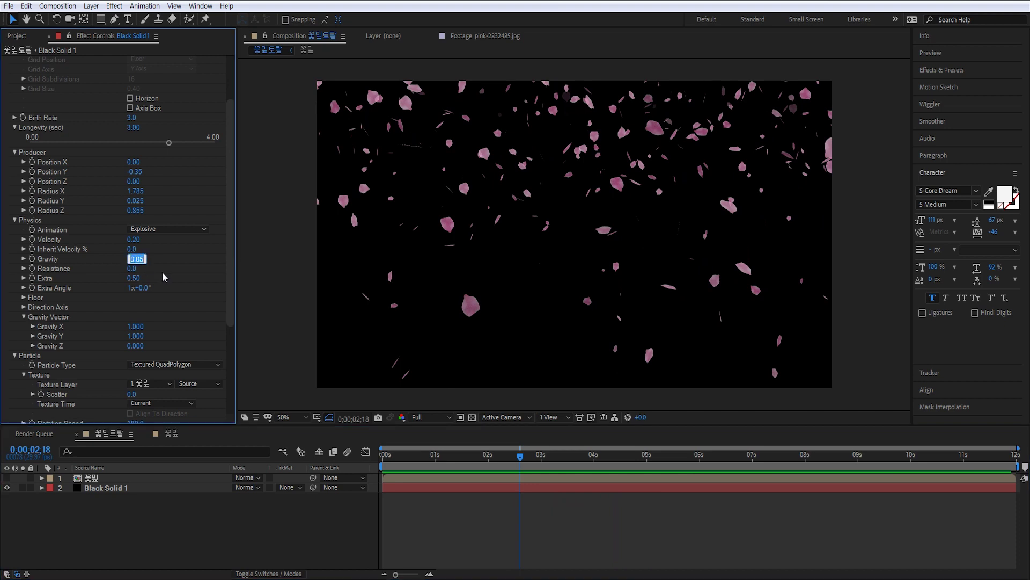
type("0.0")
key("Return")
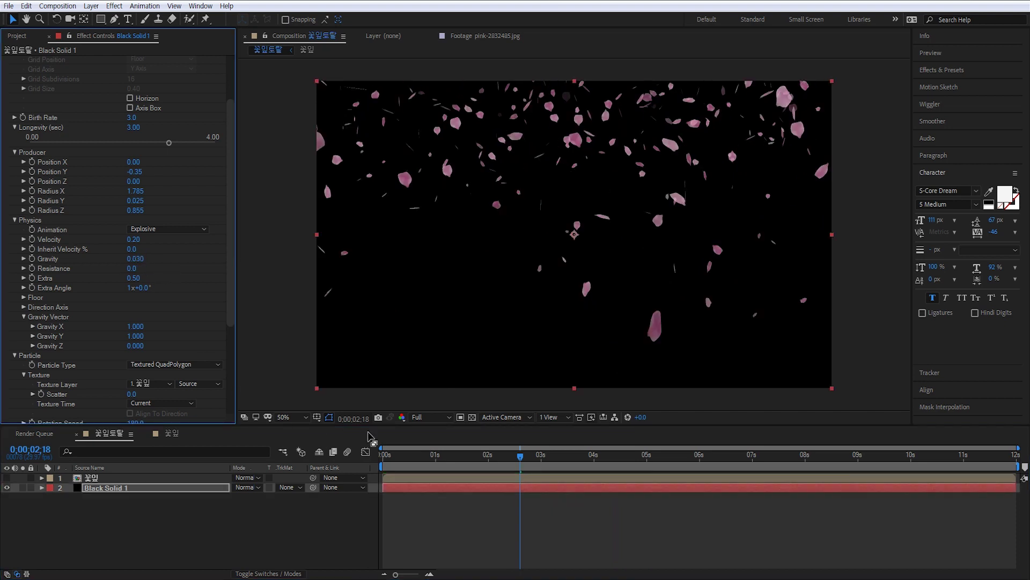
left_click(549, 537)
key("space")
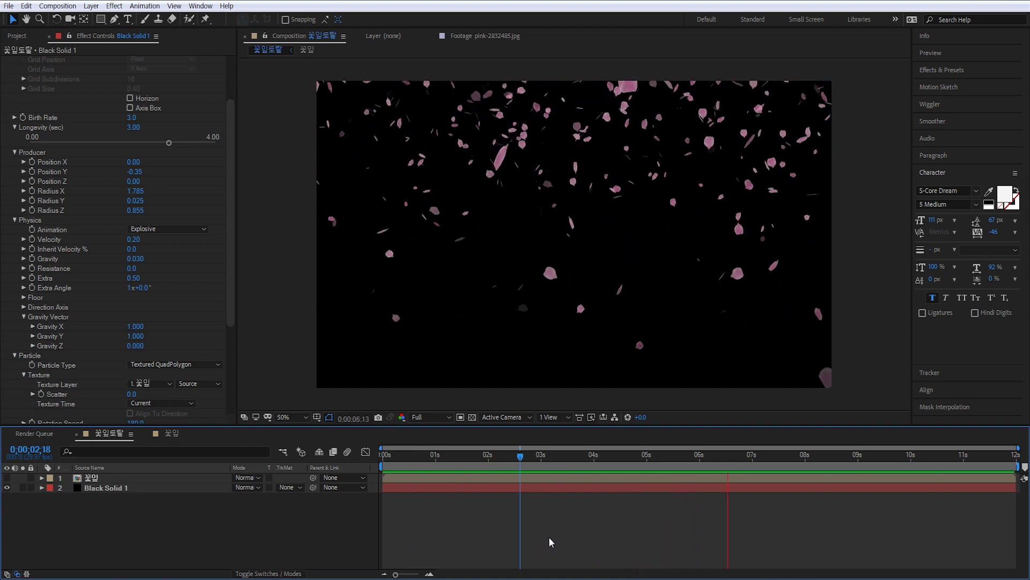
key("space")
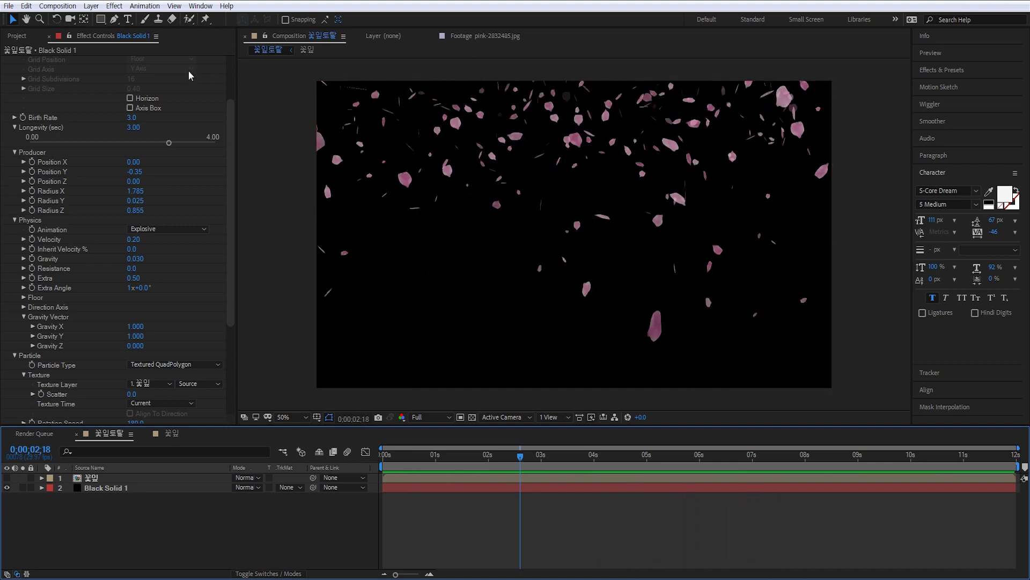
Set Longevity to 3.50 seconds and scrub the timeline to about 8 seconds.
left_click(134, 127)
type("3.5")
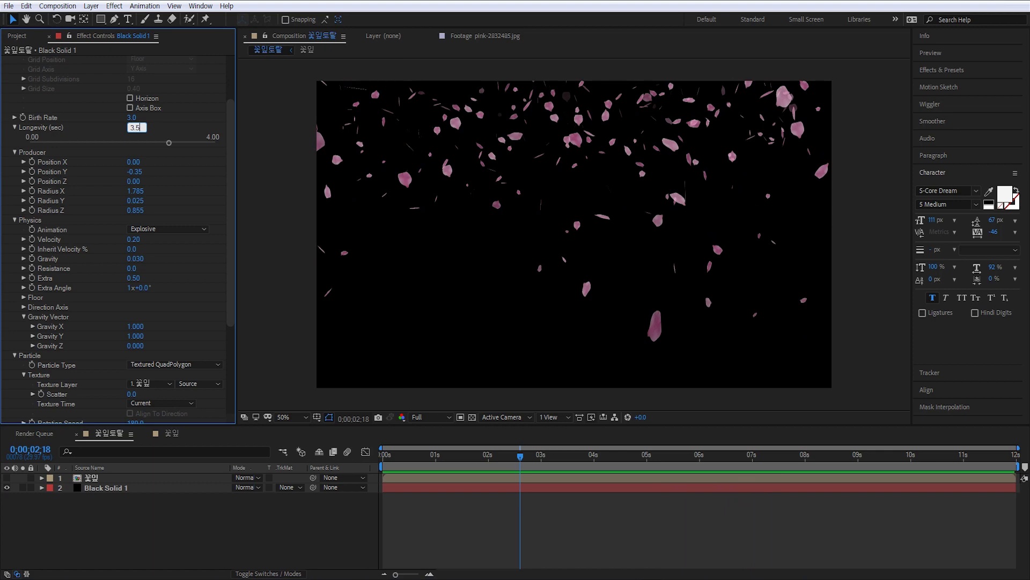
key("Return")
left_click(445, 501)
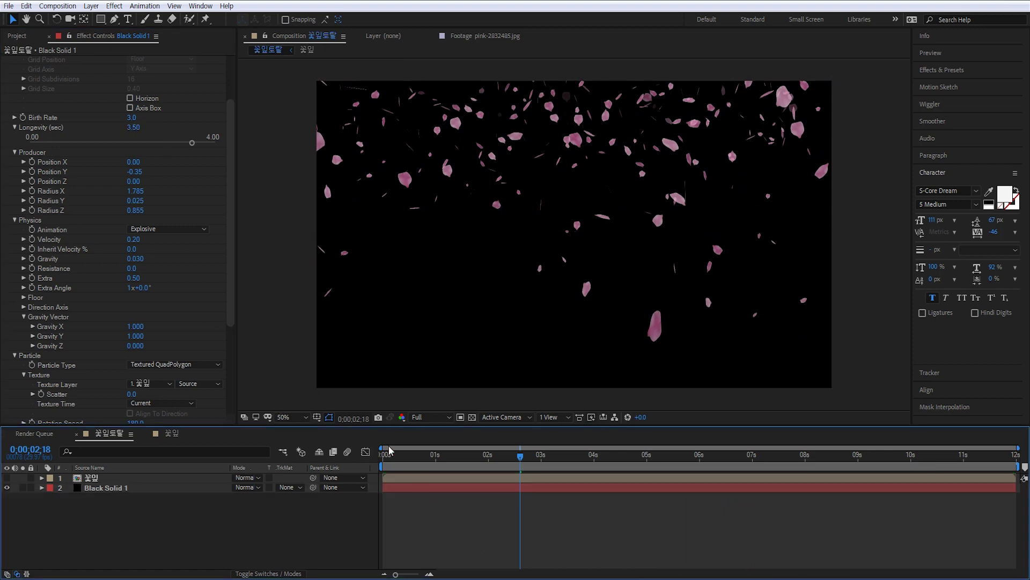
left_click_drag(390, 450, 690, 436)
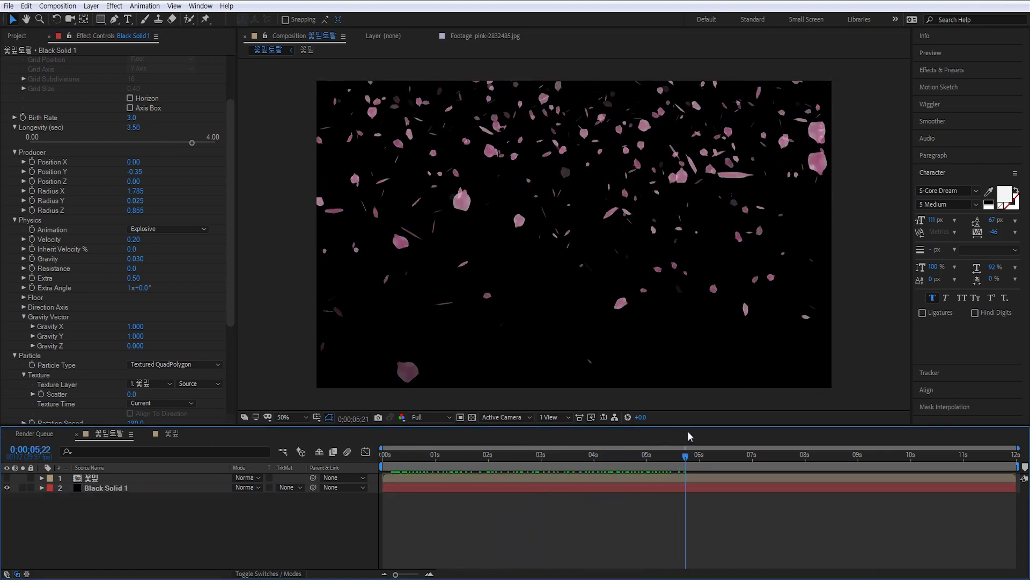
left_click_drag(690, 437, 841, 436)
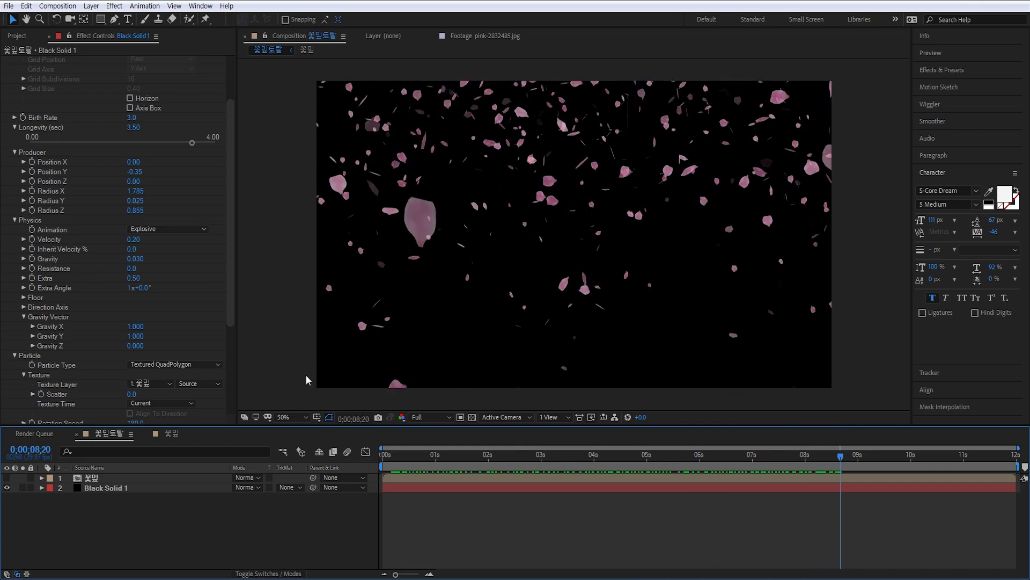
left_click_drag(231, 259, 229, 217)
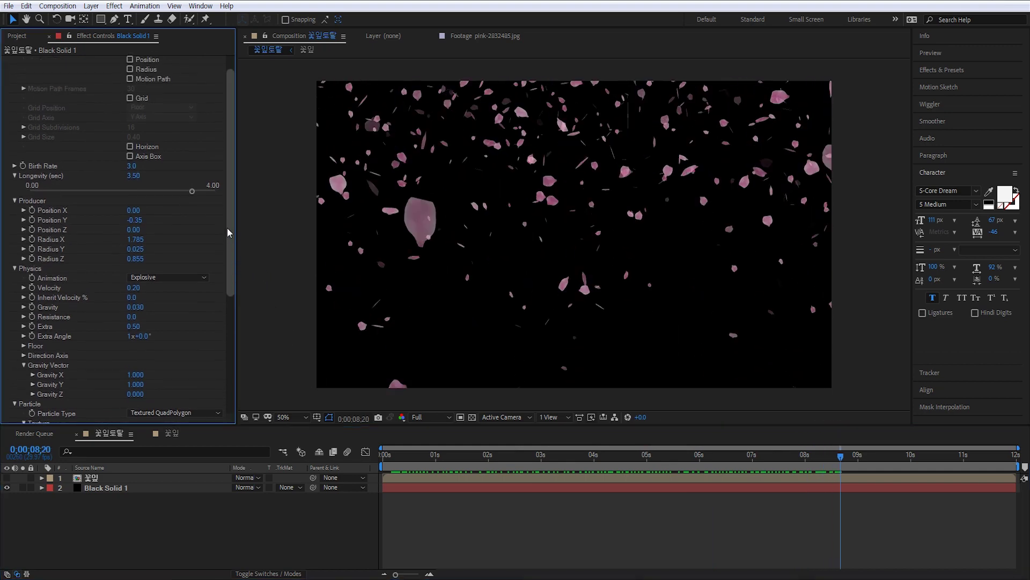
Drag pink-2832485.jpg from the Project panel to the bottom layer and preview petals over it.
left_click(17, 38)
left_click(65, 224)
left_click(42, 176)
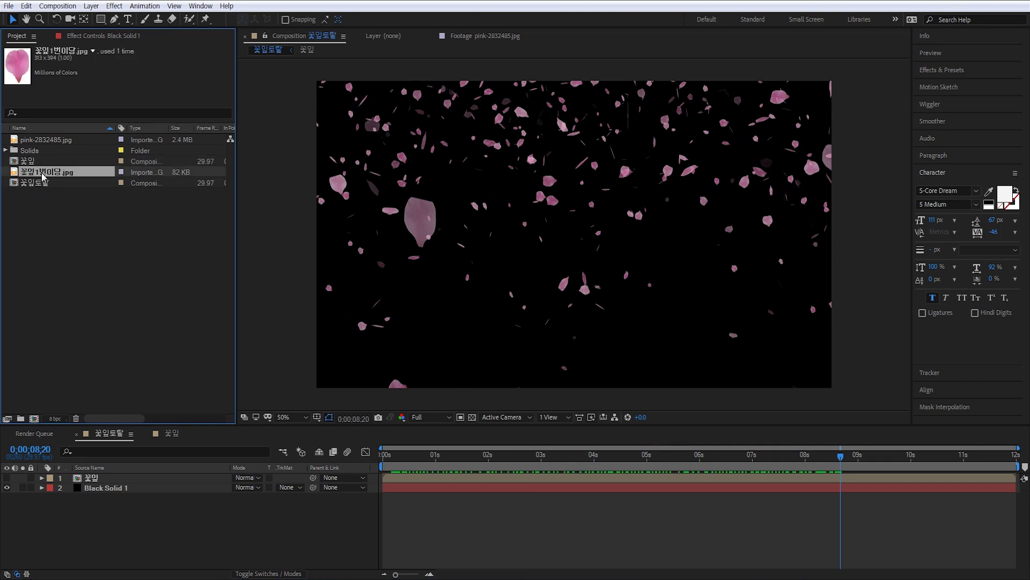
left_click(37, 140)
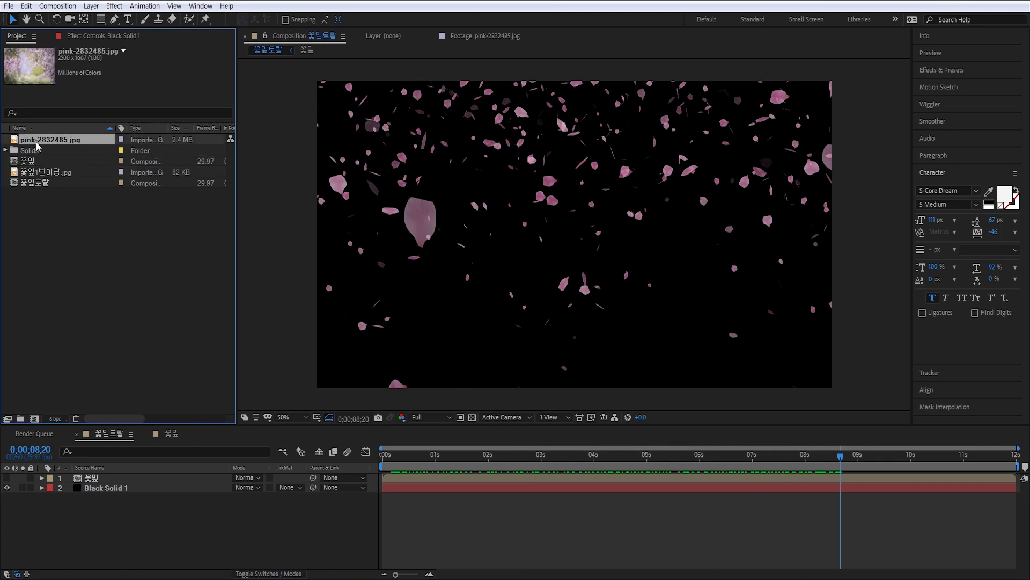
left_click_drag(34, 142, 119, 539)
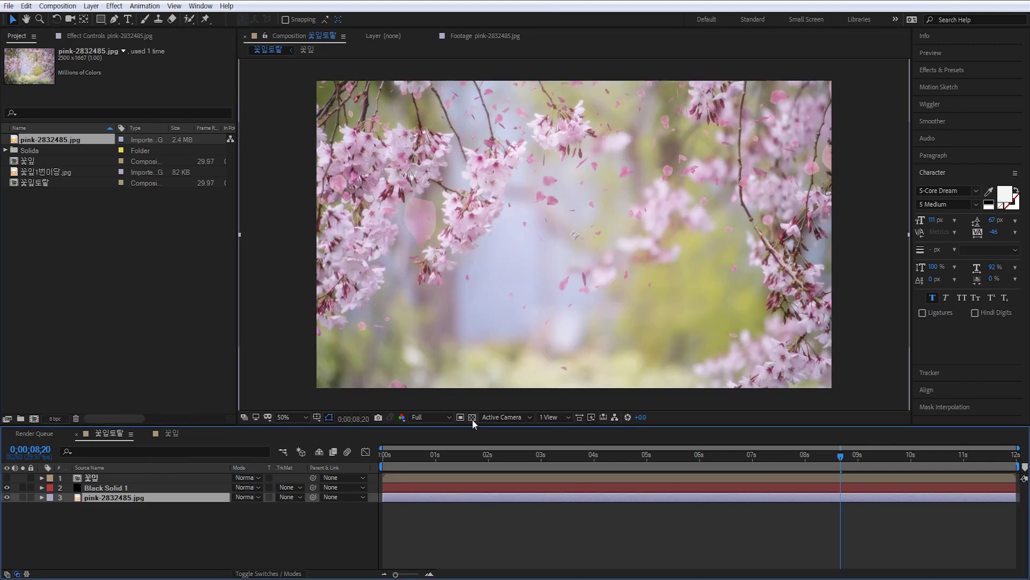
left_click(475, 539)
key("space")
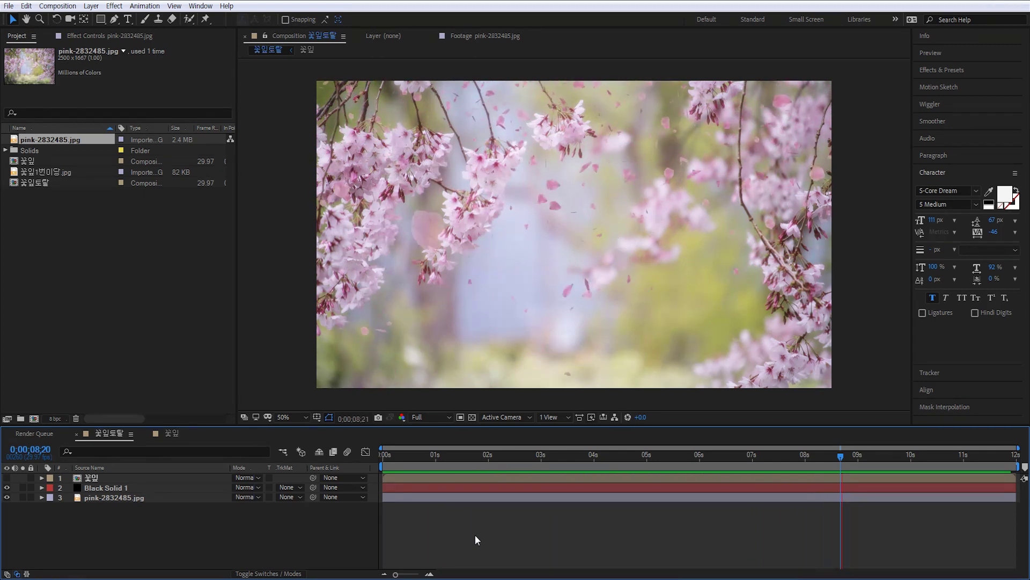
key("space")
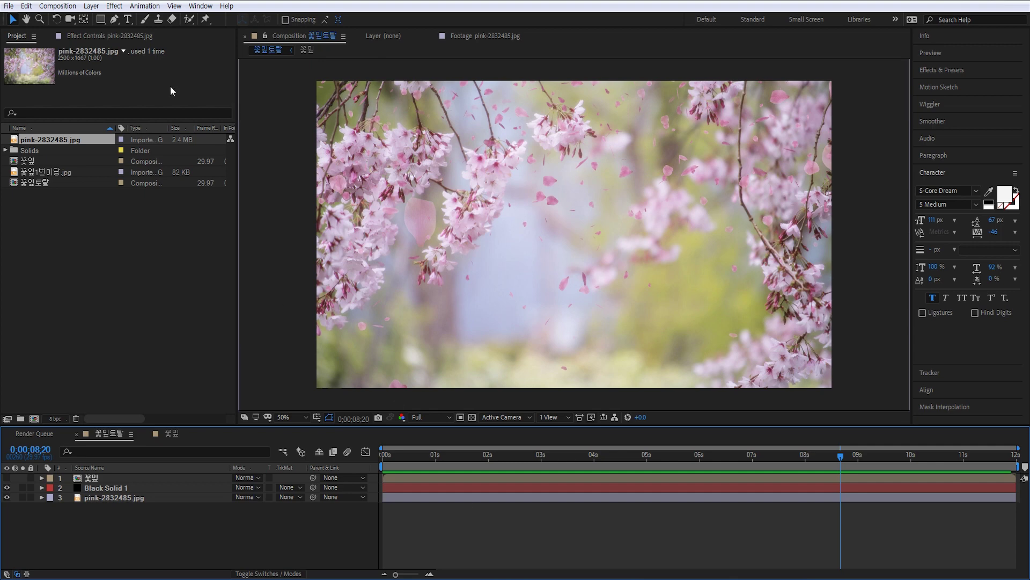
left_click(90, 6)
Create a new camera layer, Camera 1, using the 28mm lens preset.
mouse_move(92, 20)
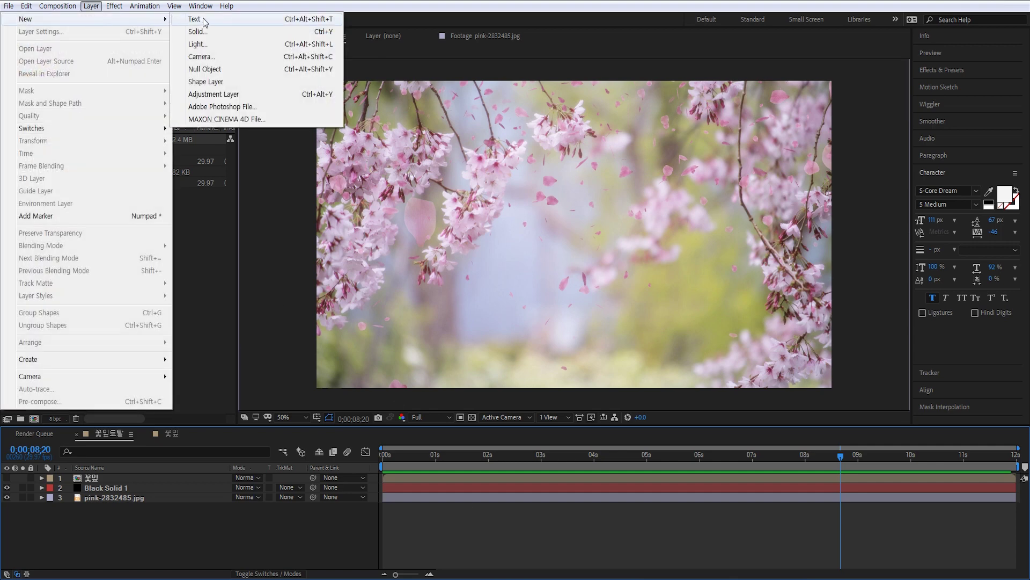
left_click(206, 58)
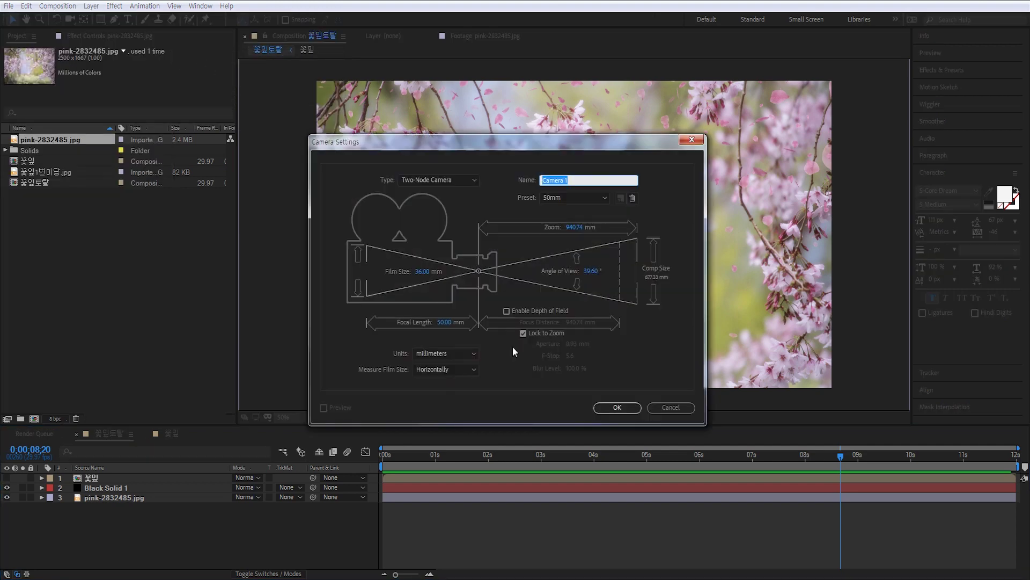
left_click(564, 199)
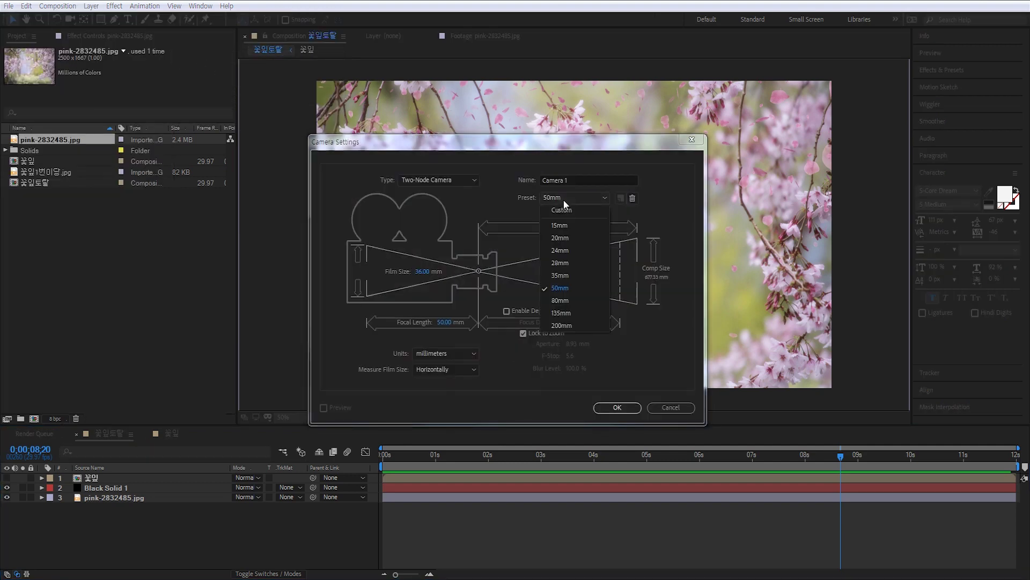
left_click(563, 263)
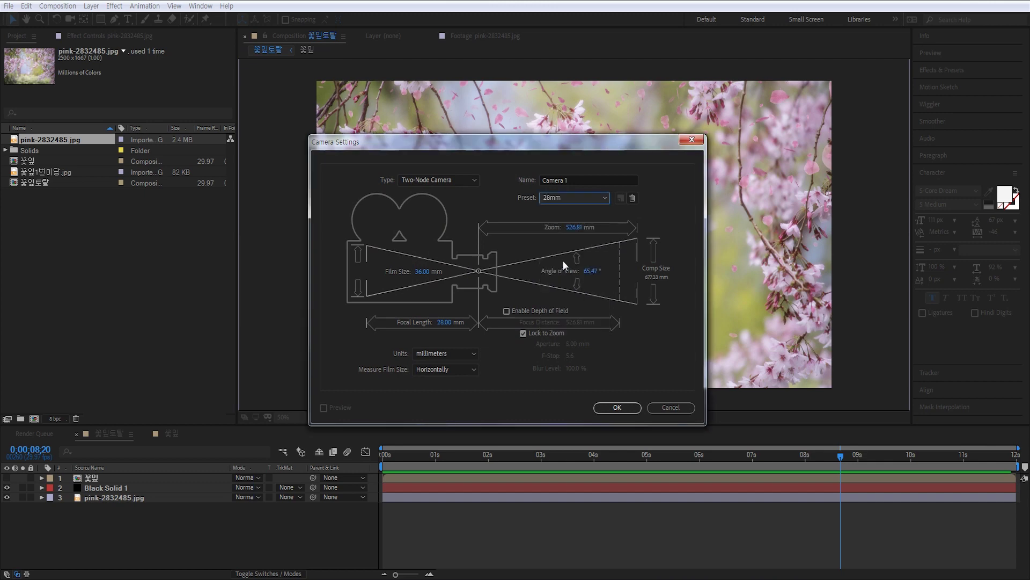
left_click(618, 409)
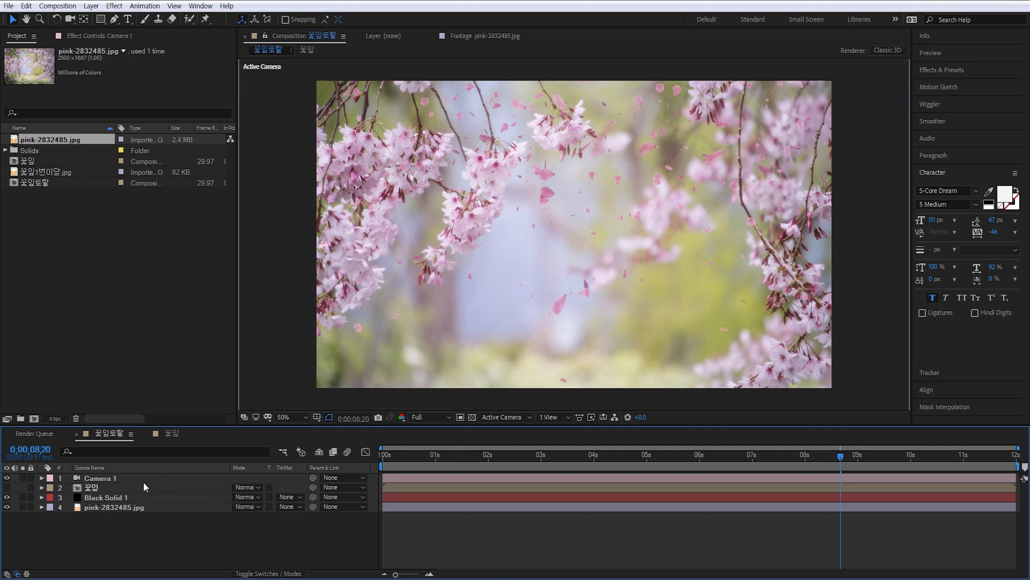
left_click(133, 508)
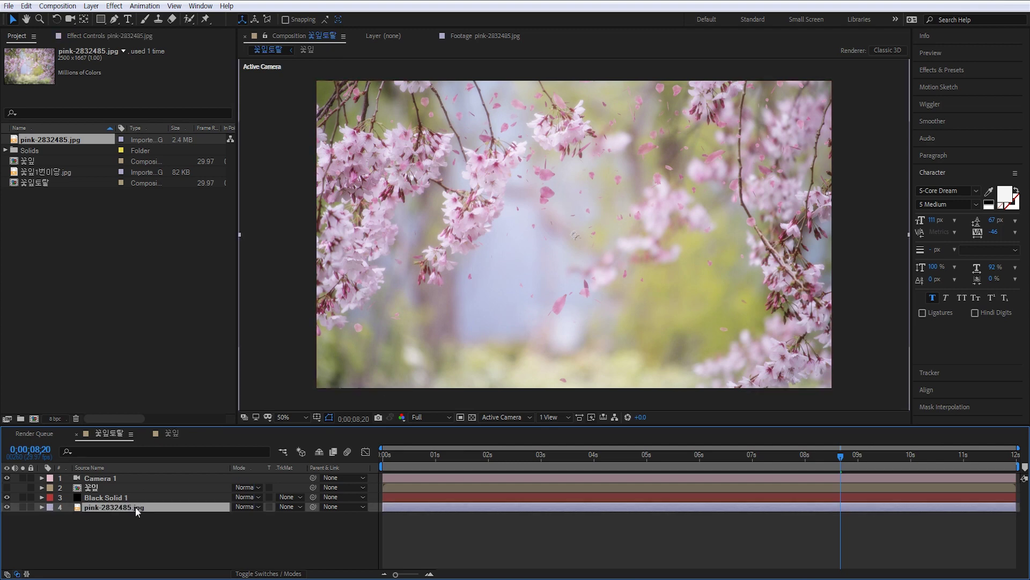
Enable the 3D Layer switch on pink-2832485.jpg, zoom out, and select Camera 1 at 0:00.
left_click(286, 574)
left_click(274, 549)
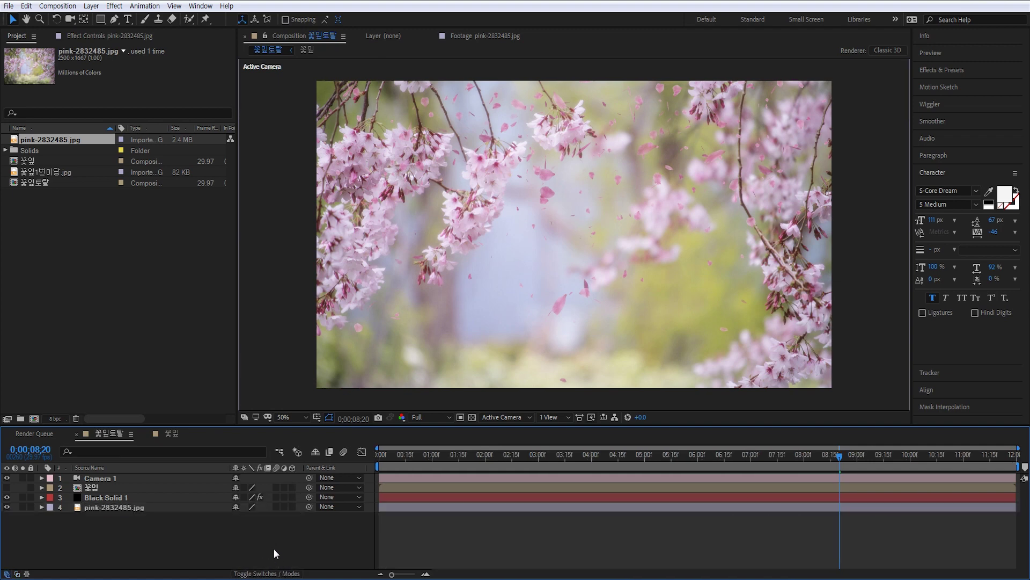
left_click(125, 506)
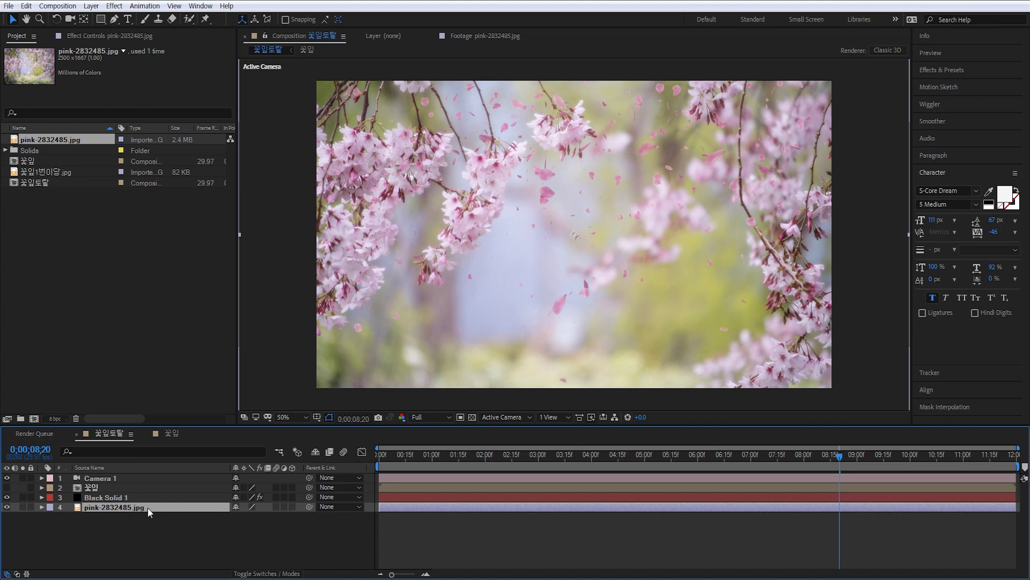
left_click(292, 507)
key("comma")
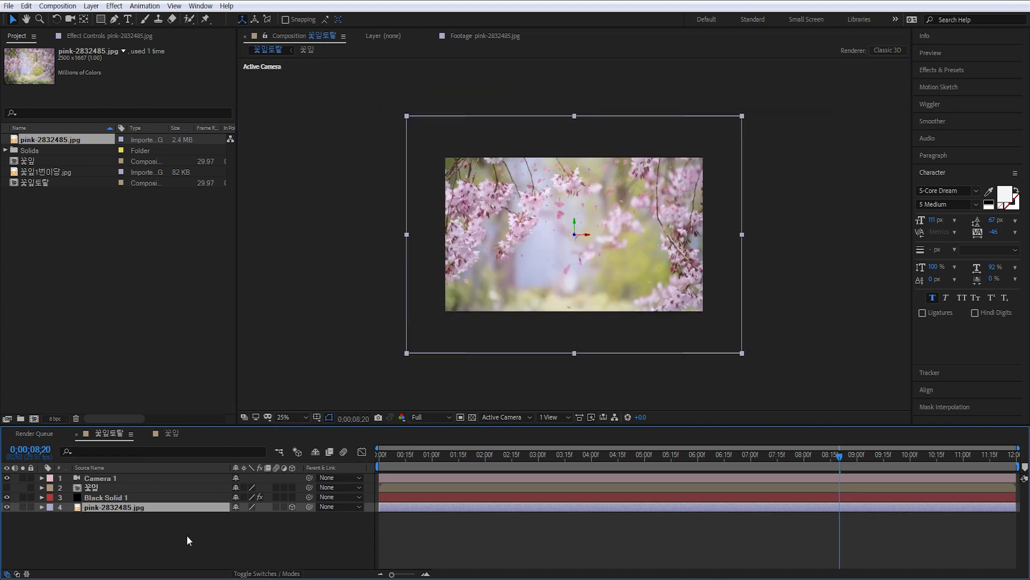
left_click(104, 477)
left_click_drag(407, 454, 352, 450)
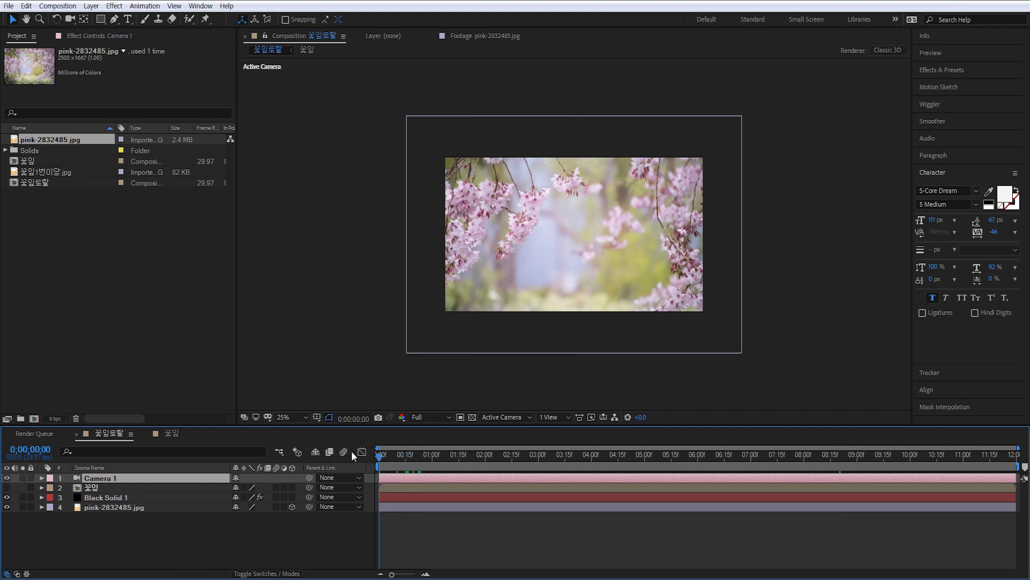
Turn on Camera 1's Point of Interest and Position stopwatches at 0:00.
left_click(41, 478)
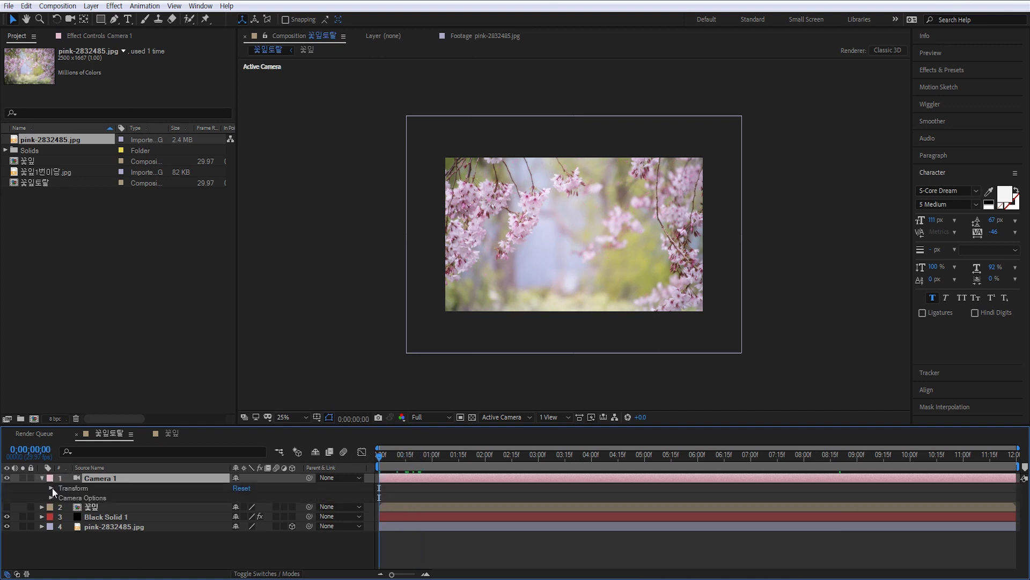
left_click(52, 487)
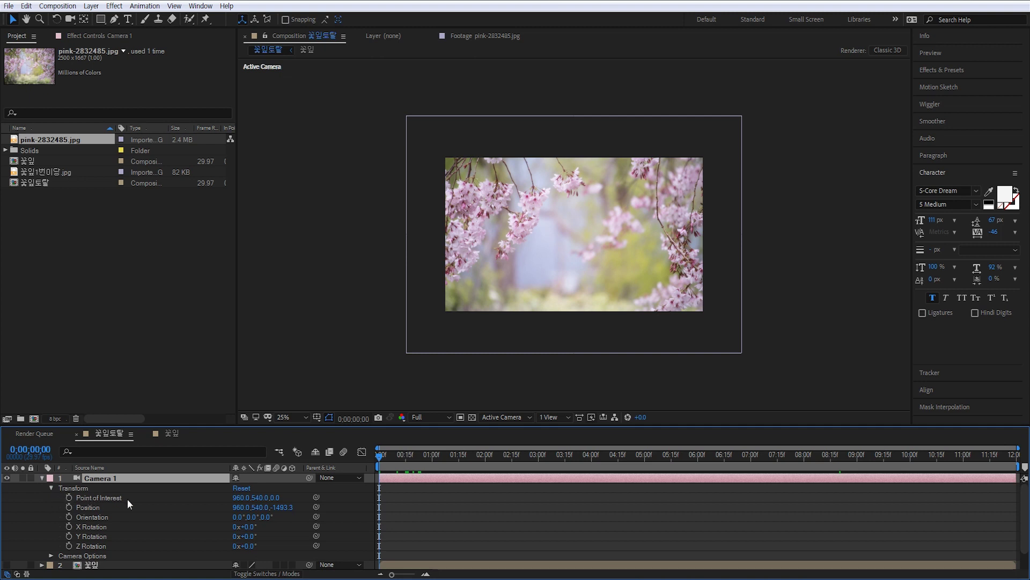
left_click(69, 497)
left_click(69, 506)
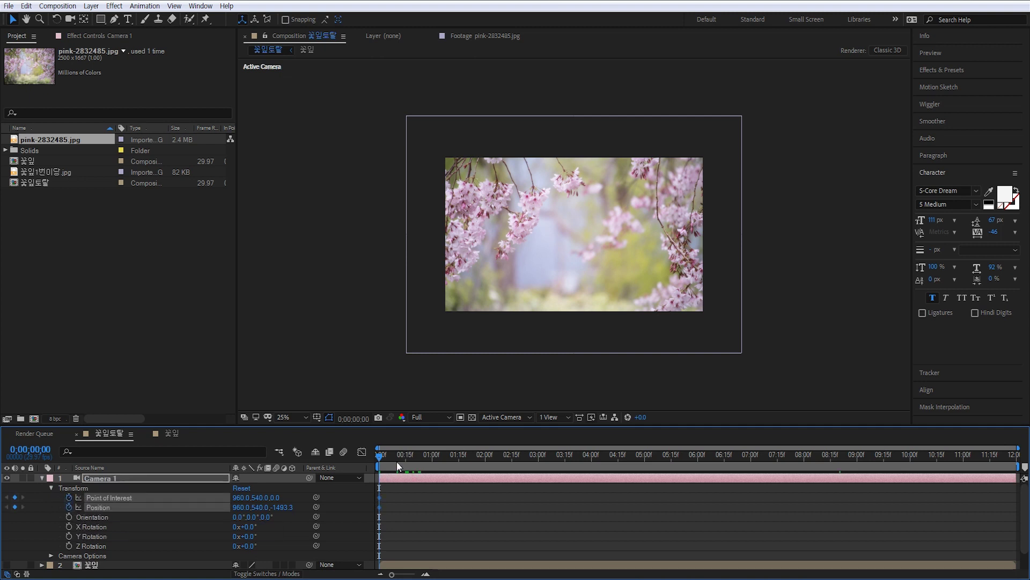
Add Point of Interest and Position keyframes at 9 seconds, then return to the start.
mouse_move(395, 455)
left_mouse_down()
mouse_move(742, 481)
mouse_move(858, 472)
left_mouse_up()
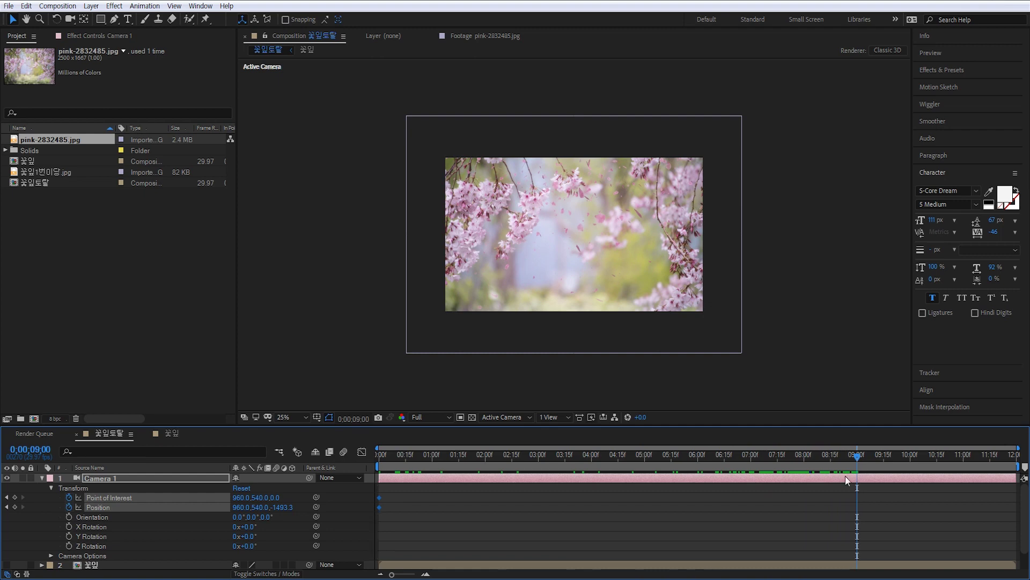
left_click(15, 497)
left_click(14, 506)
left_click_drag(437, 458, 330, 451)
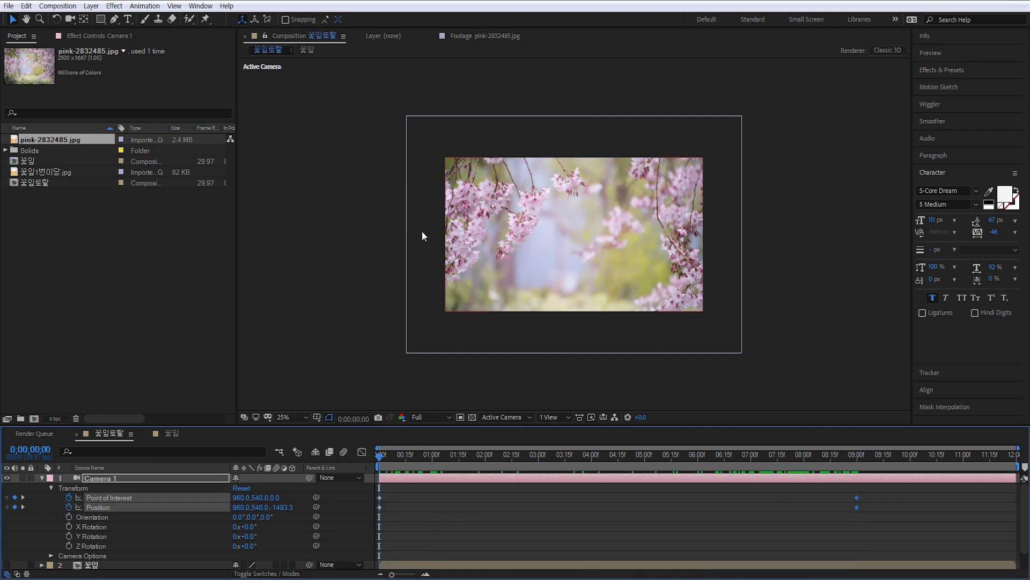
left_click_drag(70, 19, 74, 4)
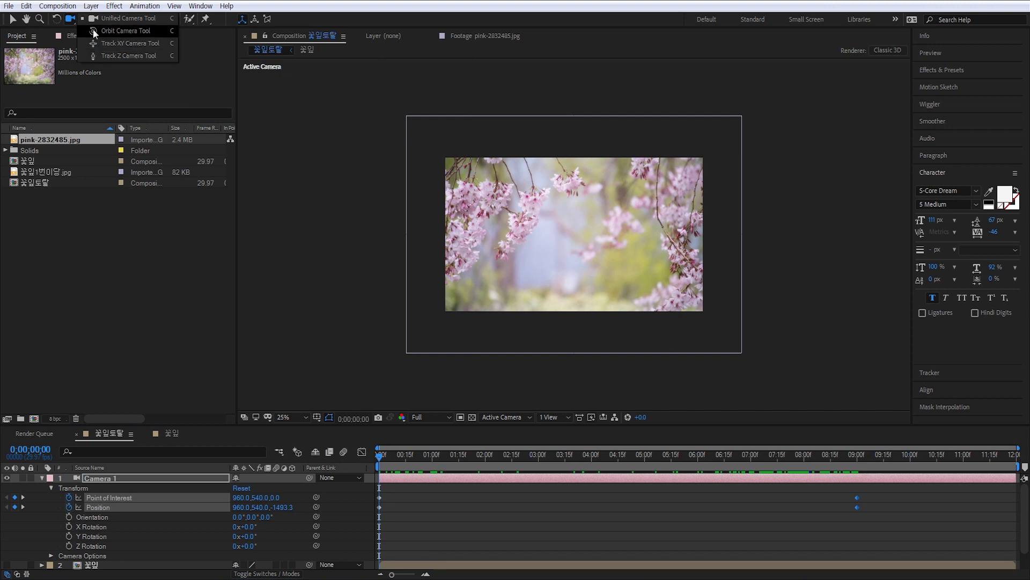
Dolly Camera 1 back to Z -1861.3 at frame one with Track Z and preview the push-in.
left_click(103, 56)
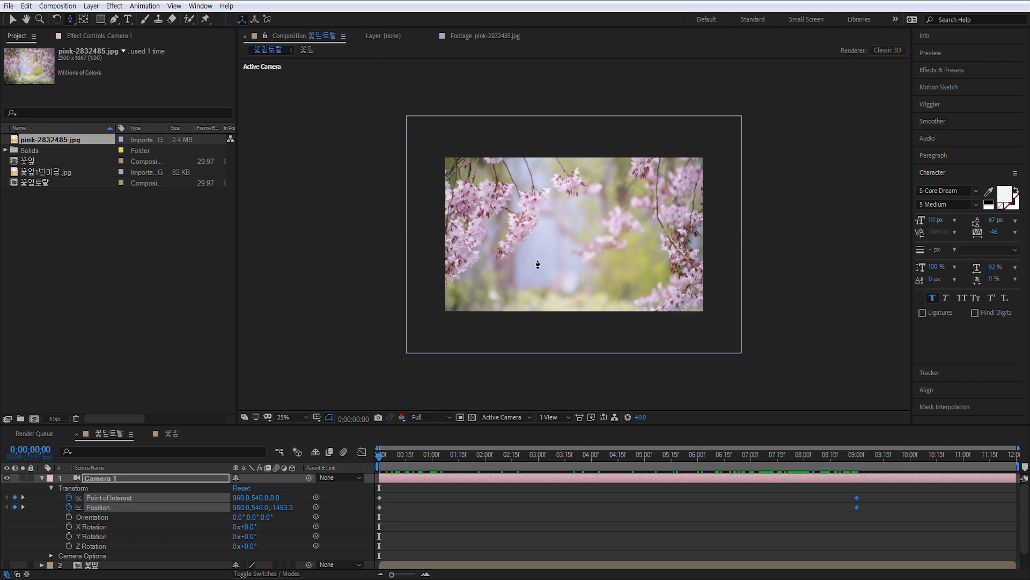
left_click_drag(538, 264, 536, 289)
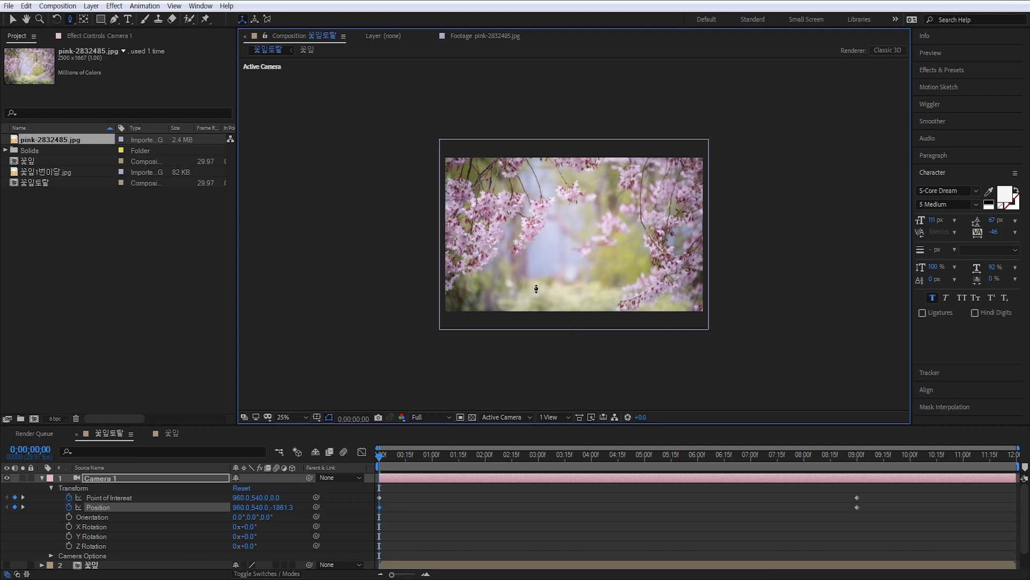
left_click_drag(398, 458, 342, 460)
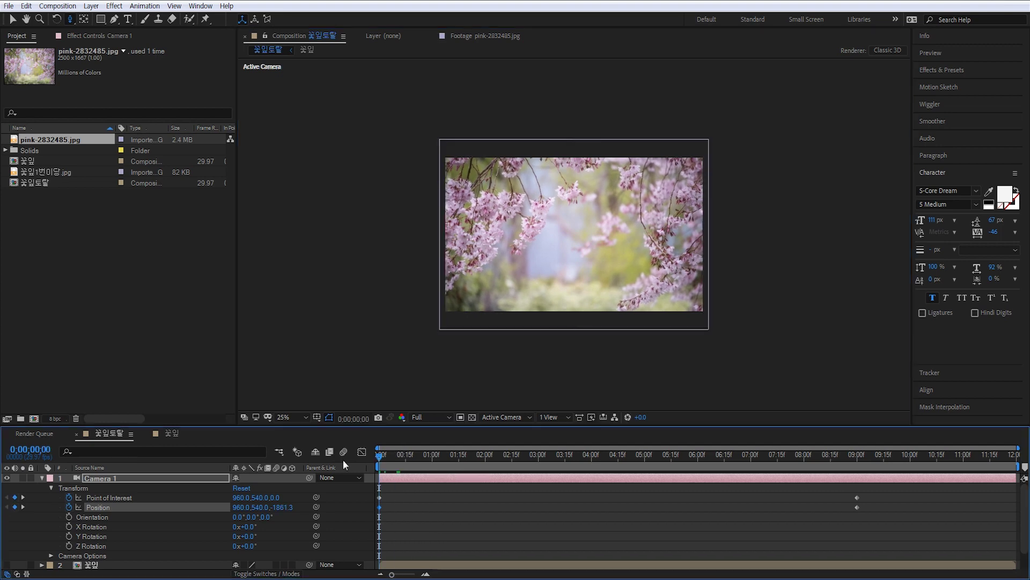
key("space")
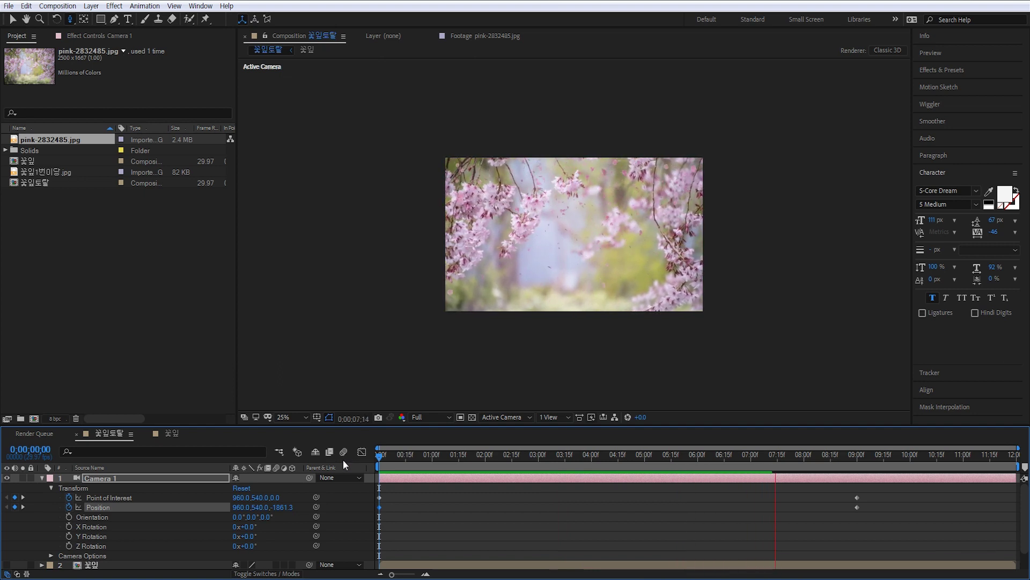
key("space")
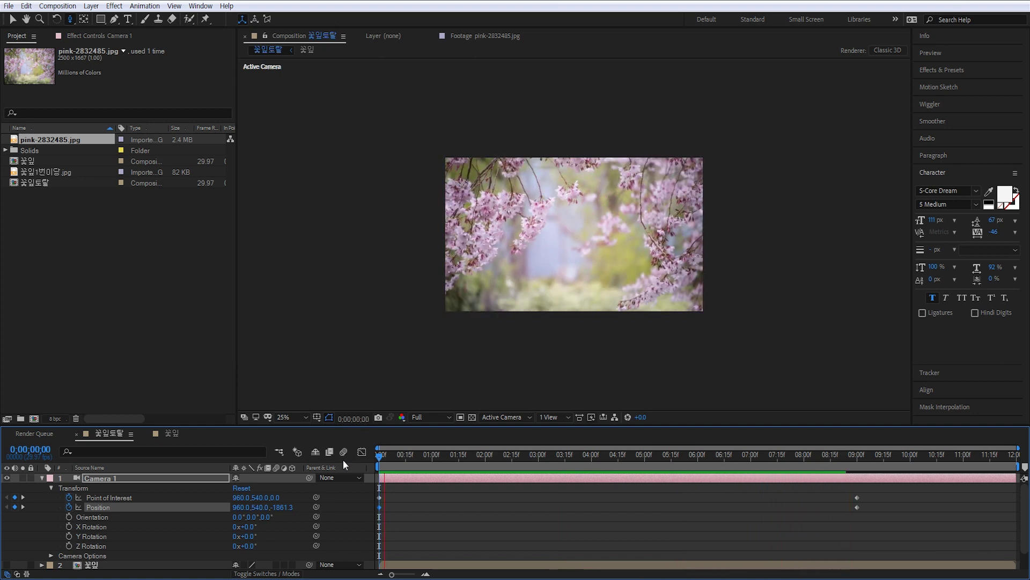
key("space")
key("space")
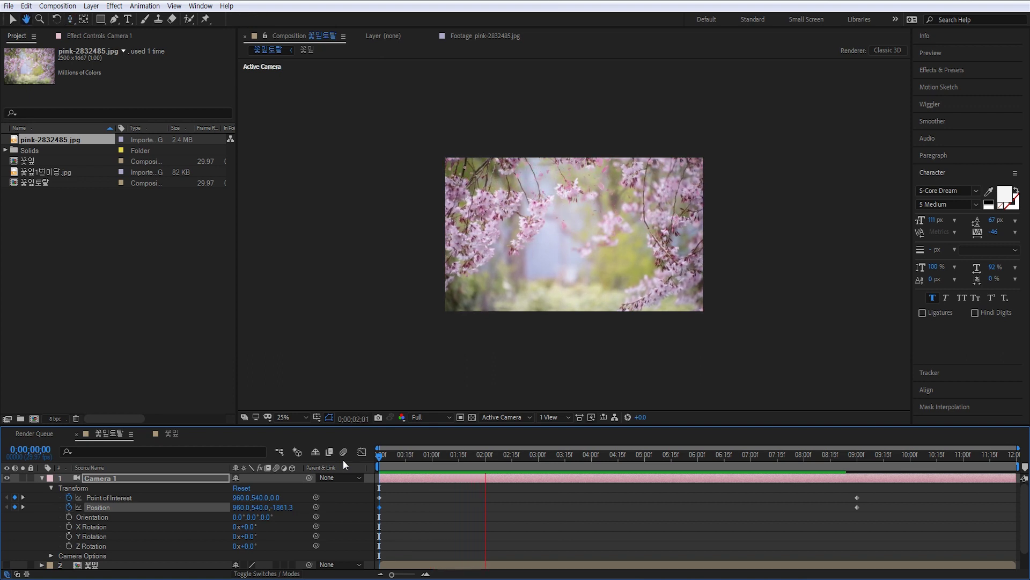
key("space")
left_click(404, 462)
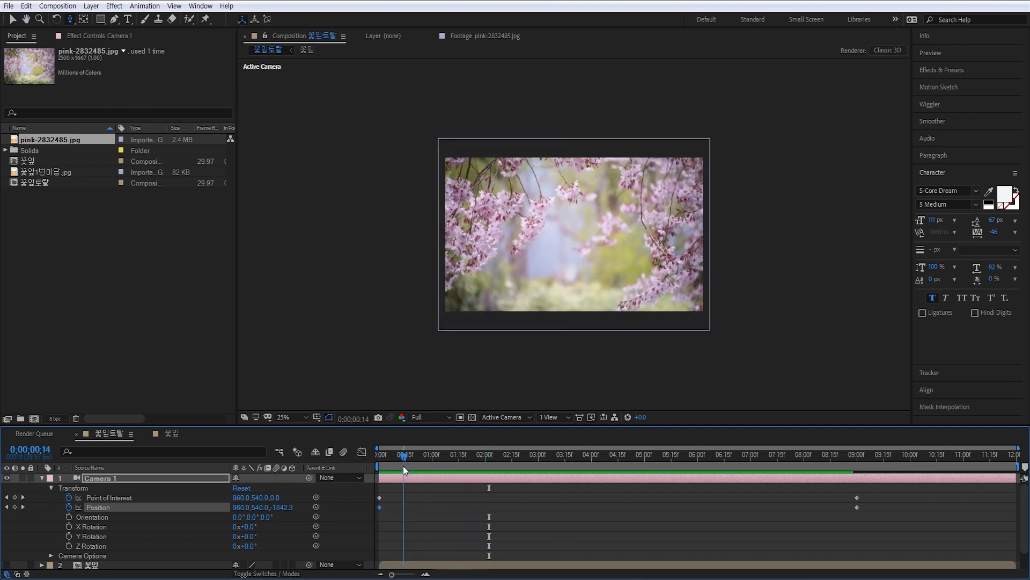
key("Home")
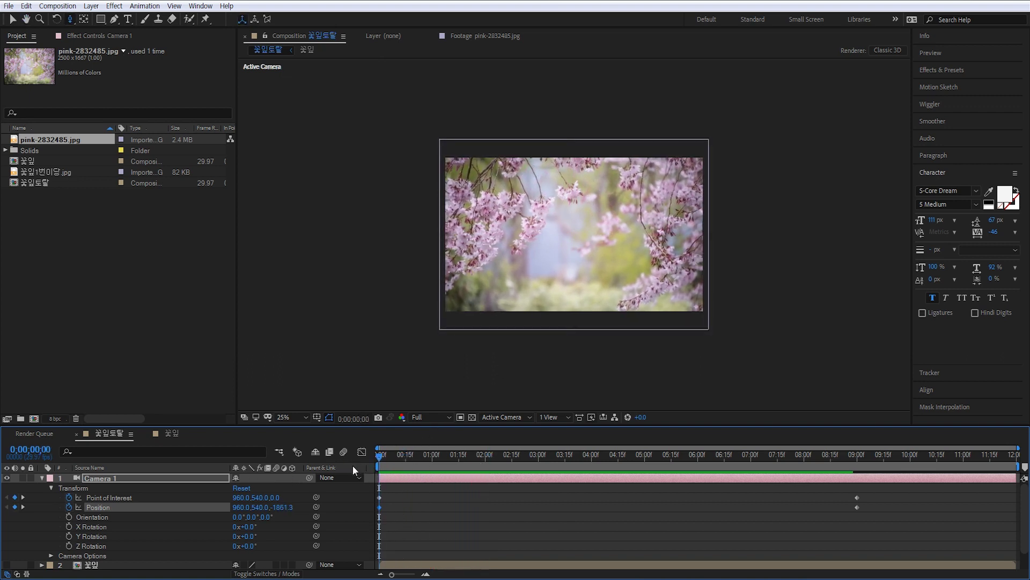
left_click(12, 19)
left_click_drag(1025, 503, 1025, 524)
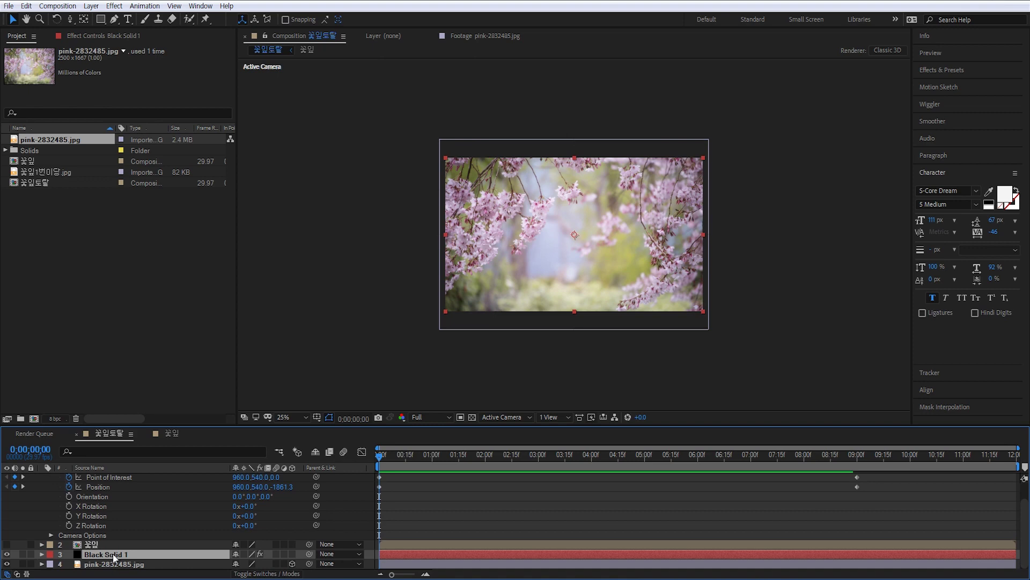
Rename Black Solid 1 to 파티클, start it earlier, extend it to the comp end, and preview.
key("Return")
type("ㅍ")
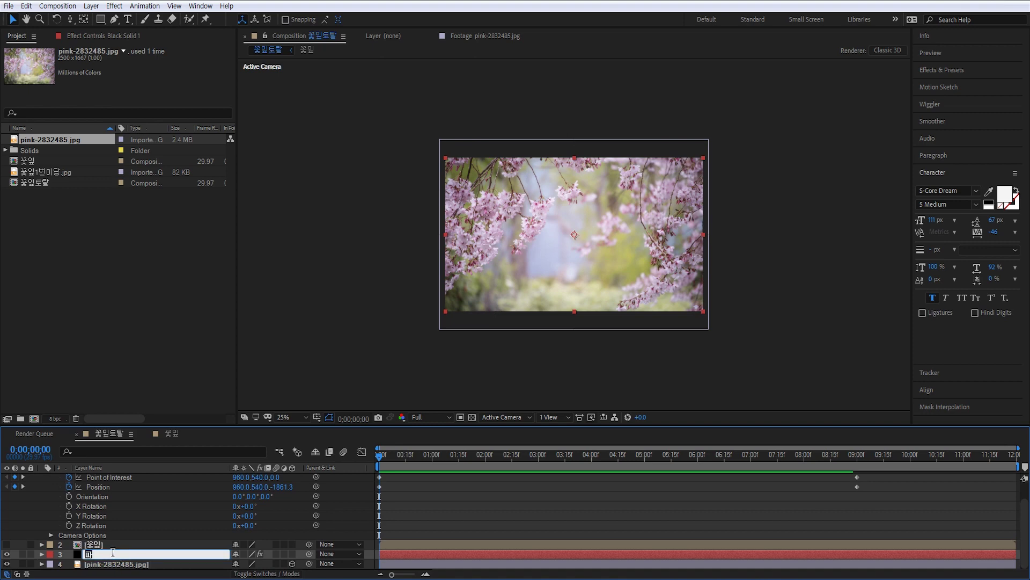
type("클")
key("Return")
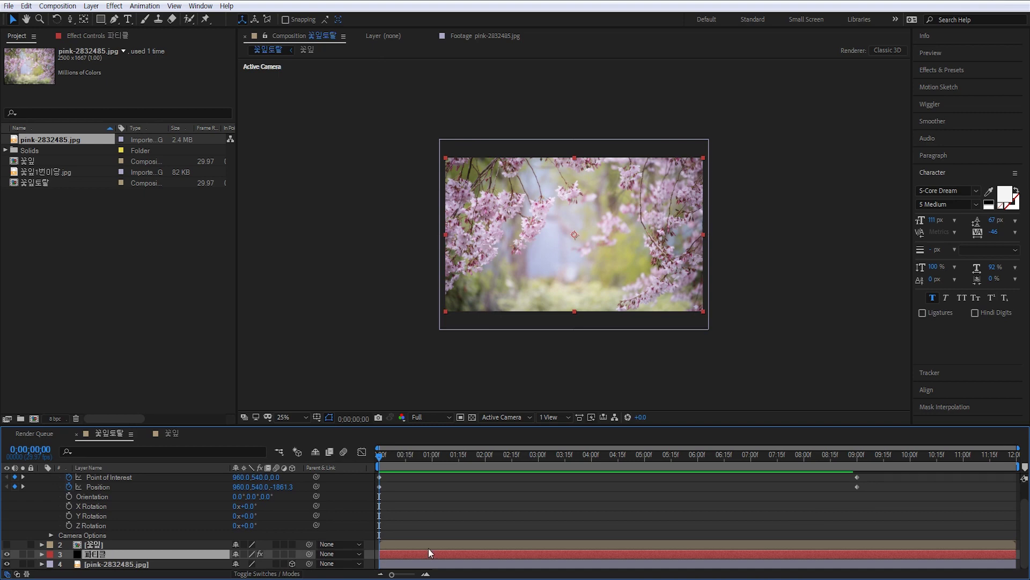
left_click_drag(549, 553, 367, 543)
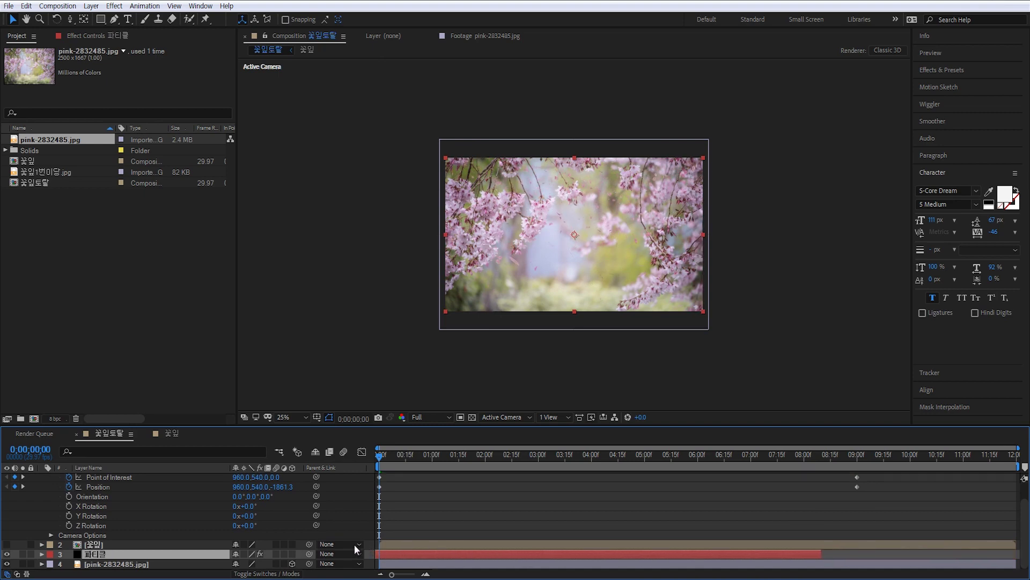
left_click_drag(834, 553, 1023, 568)
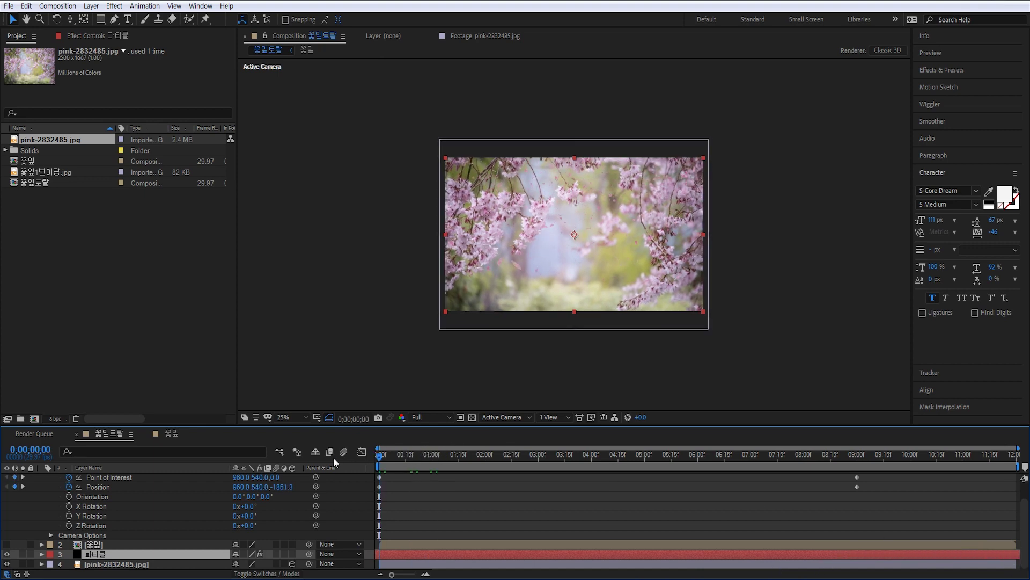
key("space")
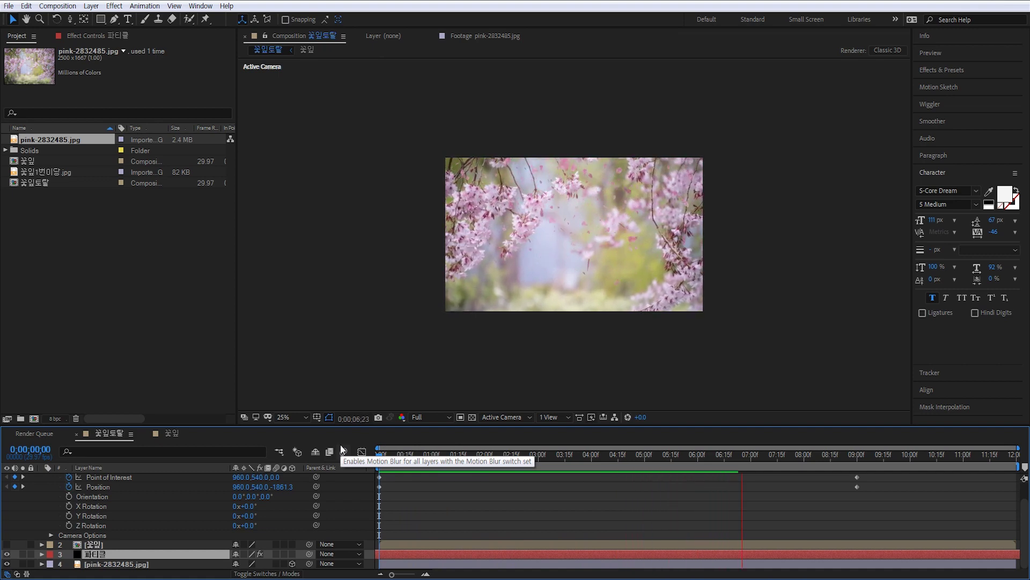
Zoom the viewer to 50%, select 파티클, and show its CC Particle World effect controls.
left_click(452, 455)
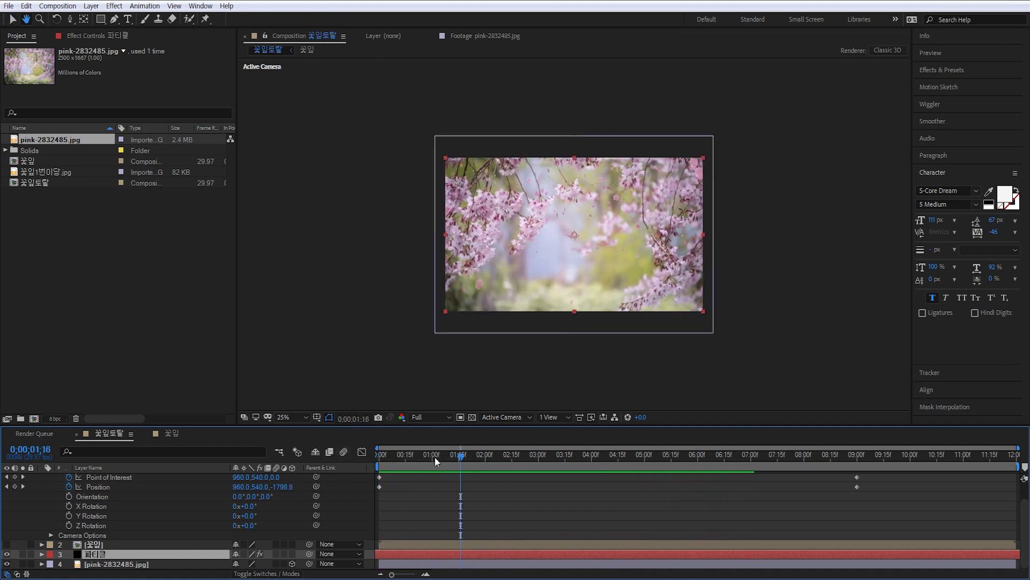
mouse_move(458, 458)
left_mouse_down()
mouse_move(542, 456)
mouse_move(480, 460)
left_mouse_up()
key("period")
key("period")
left_click(97, 545)
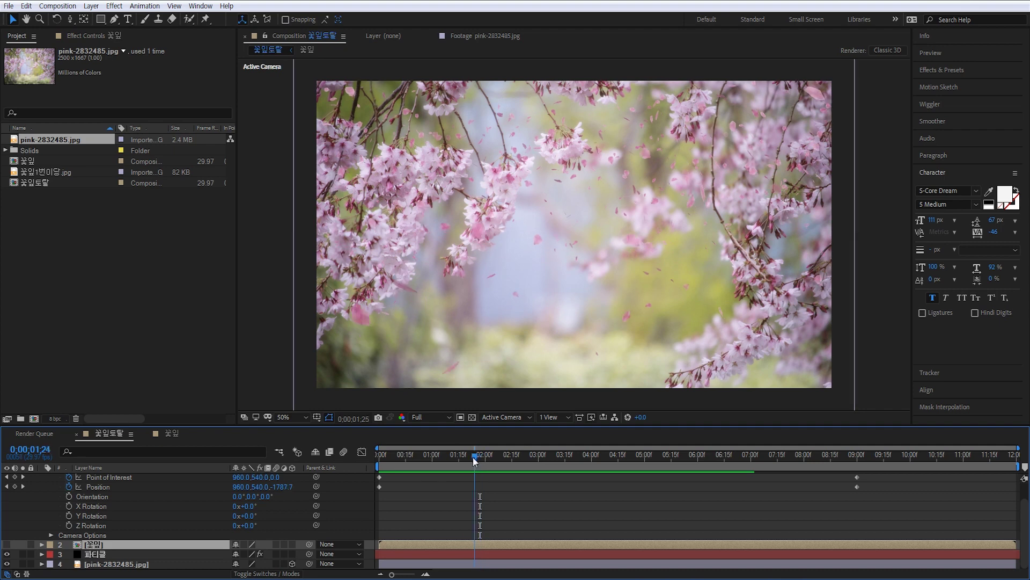
left_click(101, 558)
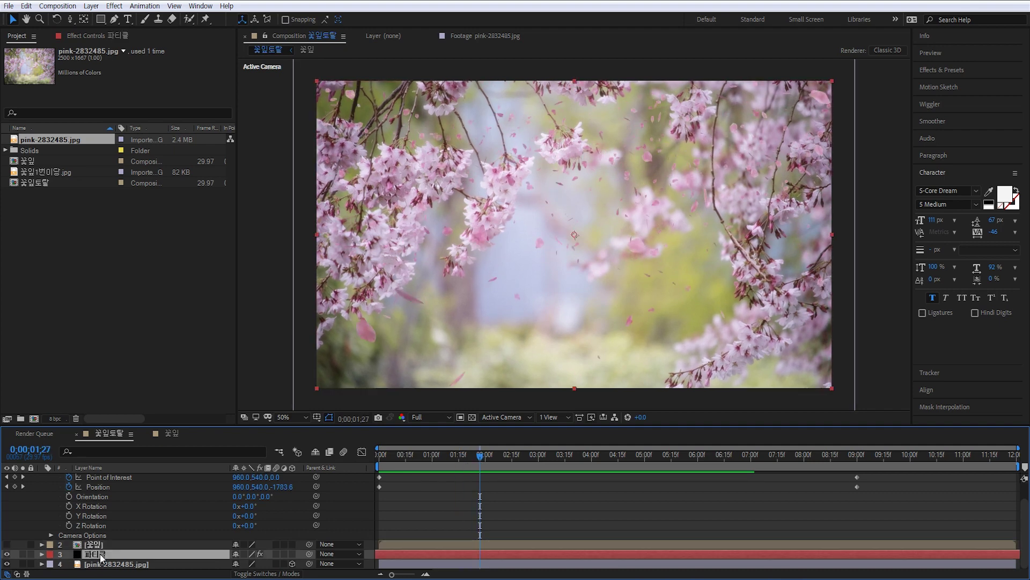
left_click(116, 255)
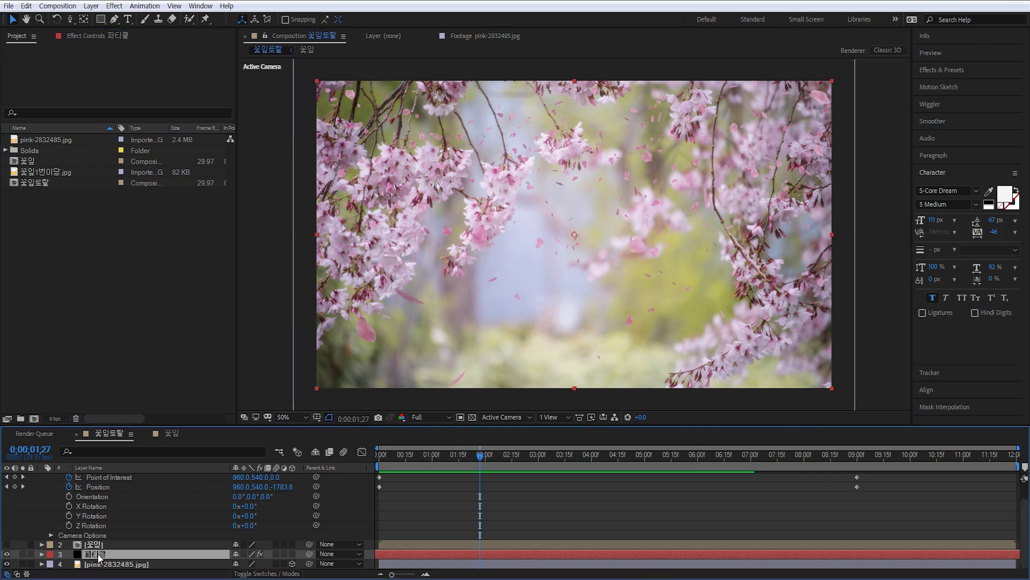
key("F3")
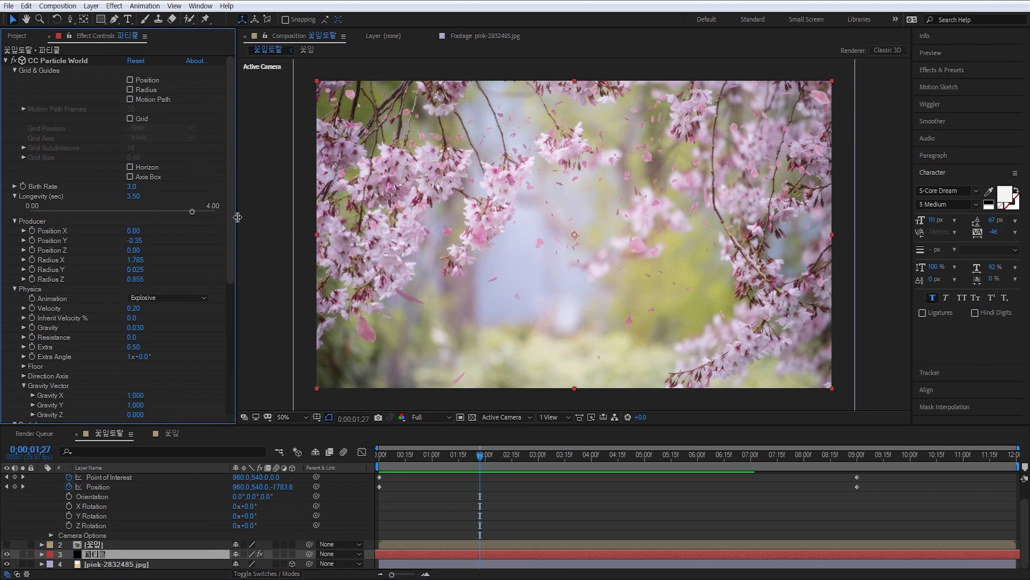
Raise petal Birth Size from 0.350 to 0.500 and preview the larger petals.
left_click_drag(227, 251, 230, 338)
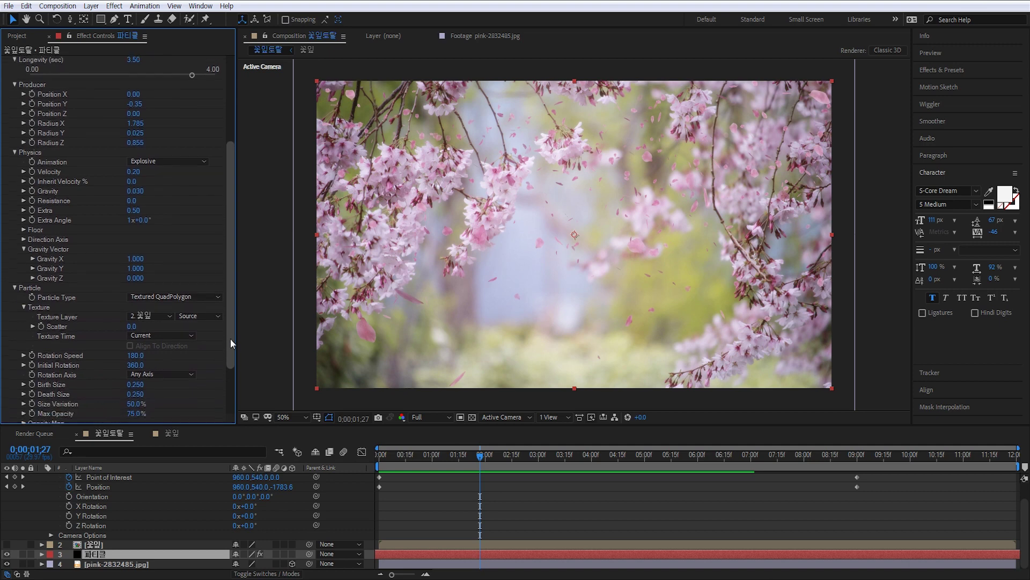
left_click_drag(230, 338, 231, 358)
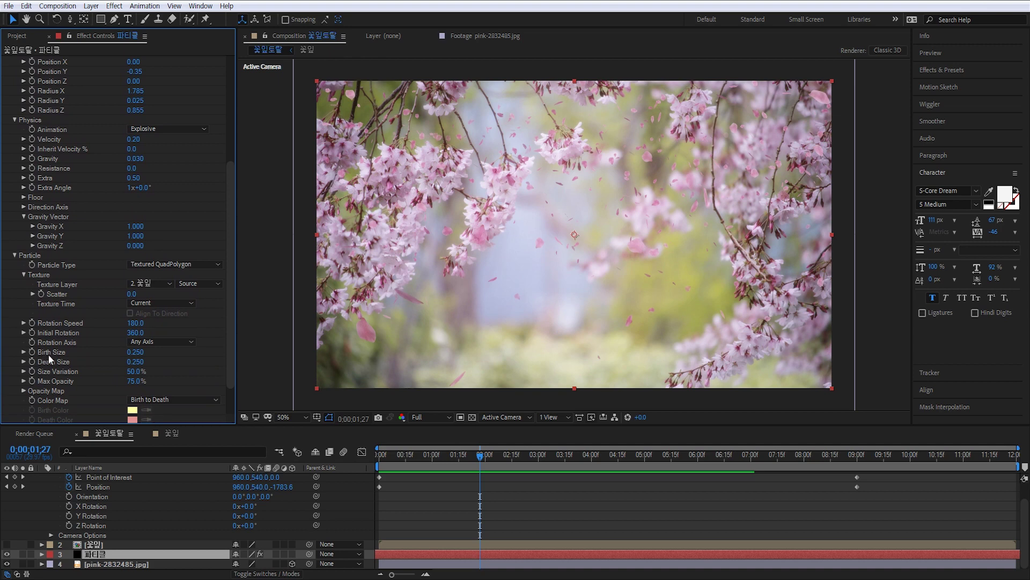
left_click(136, 352)
key("Return")
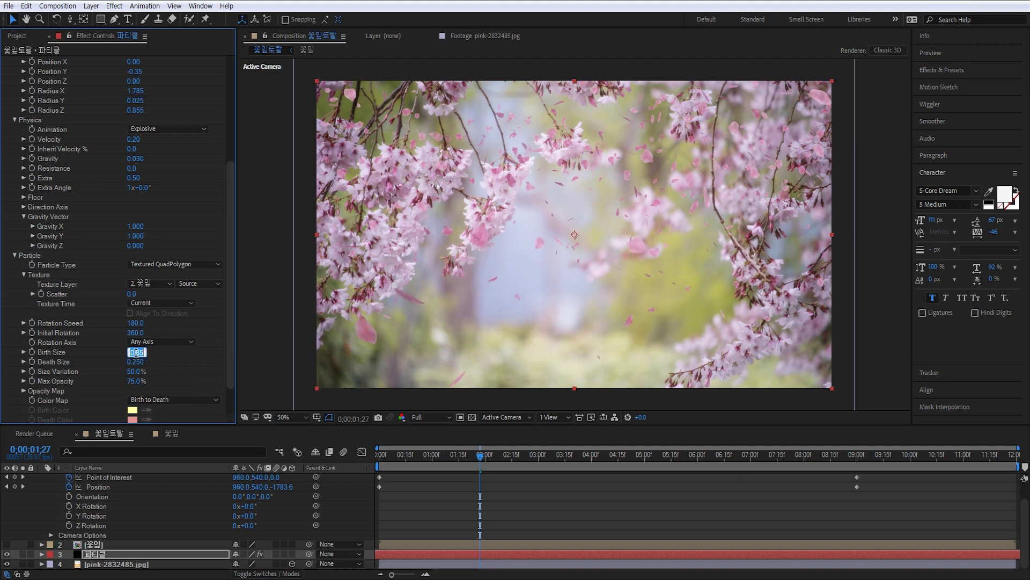
type("0.5")
key("Return")
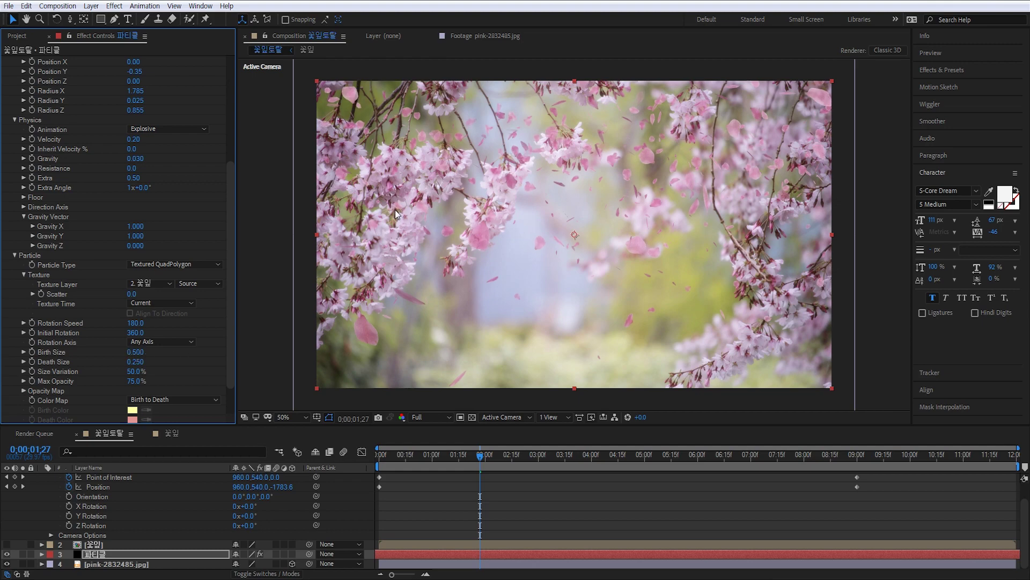
left_click(472, 502)
key("space")
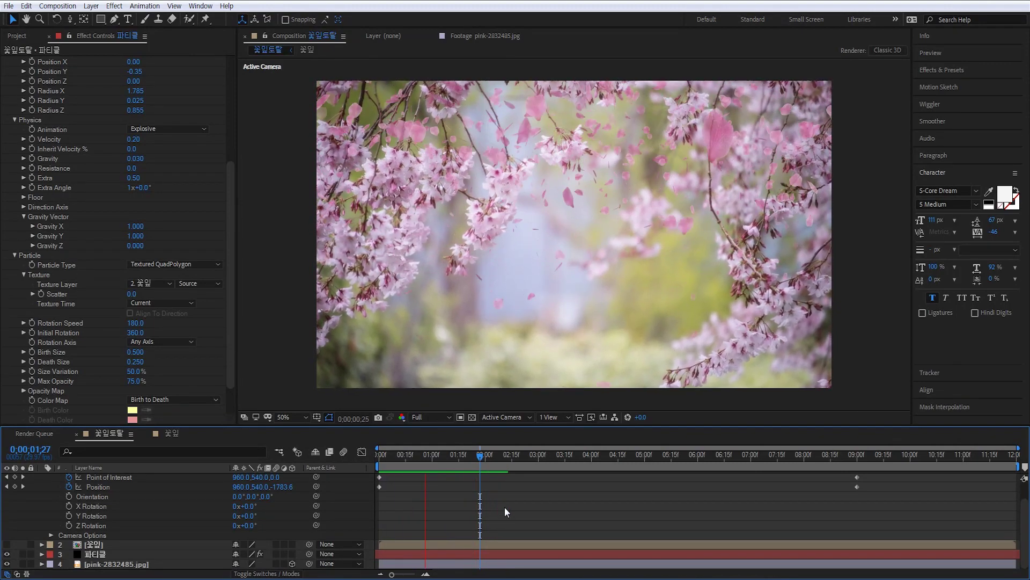
Increase petal Size Variation to 78.0% and replay the animation from near the start.
key("space")
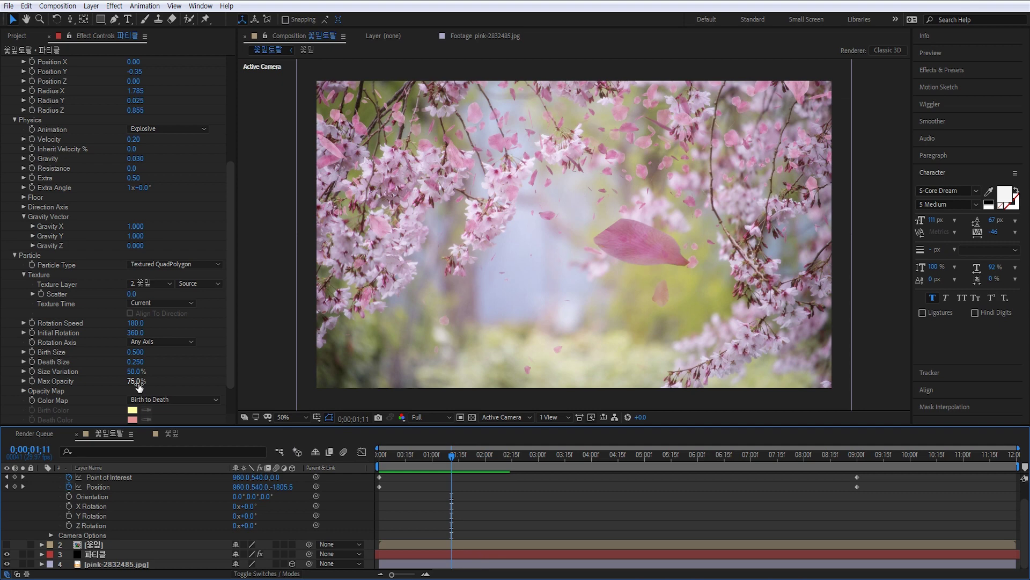
left_click_drag(134, 371, 153, 375)
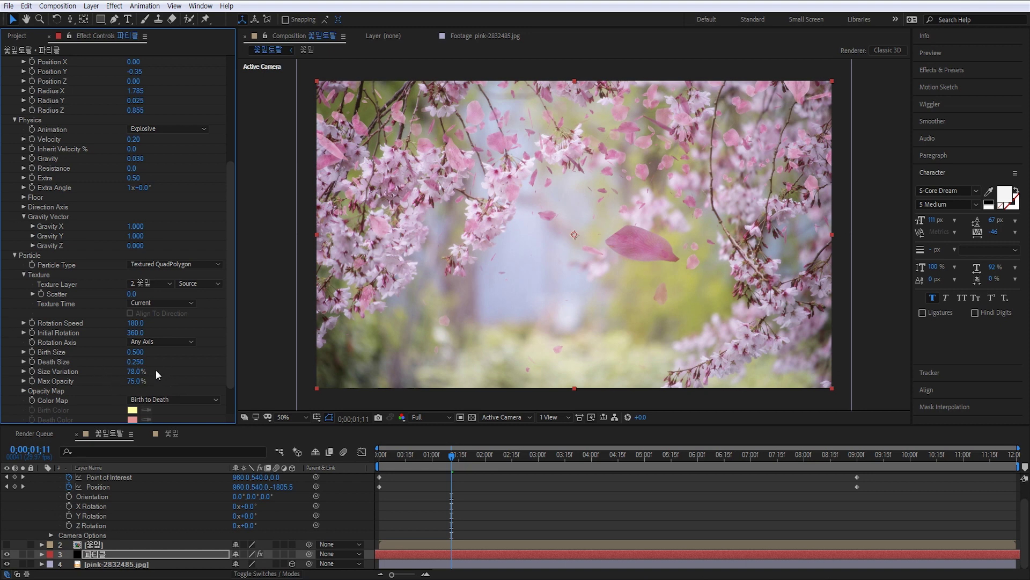
mouse_move(231, 346)
left_mouse_down()
mouse_move(232, 365)
mouse_move(233, 344)
left_mouse_up()
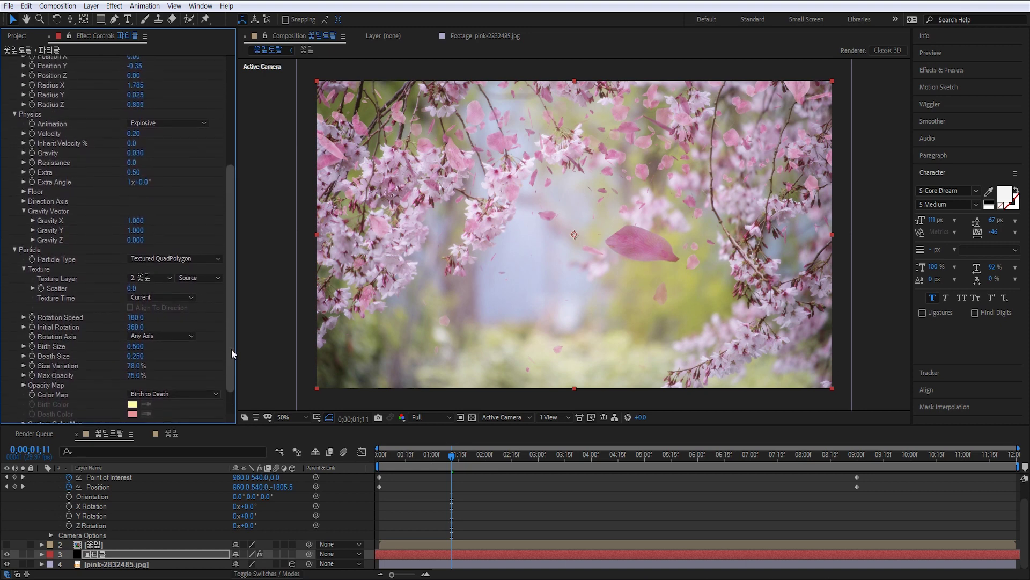
left_click(395, 455)
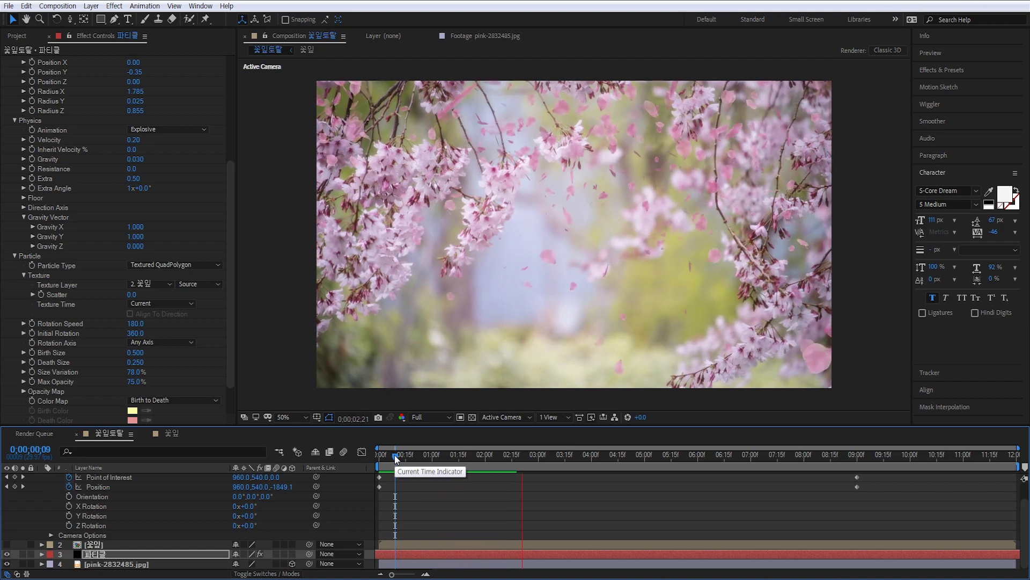
key("space")
key("space")
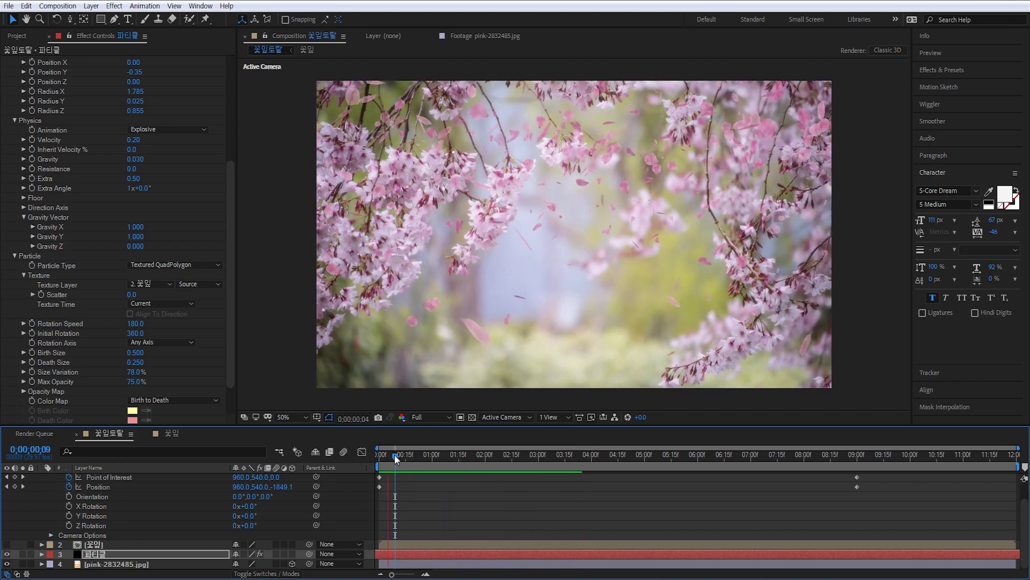
key("space")
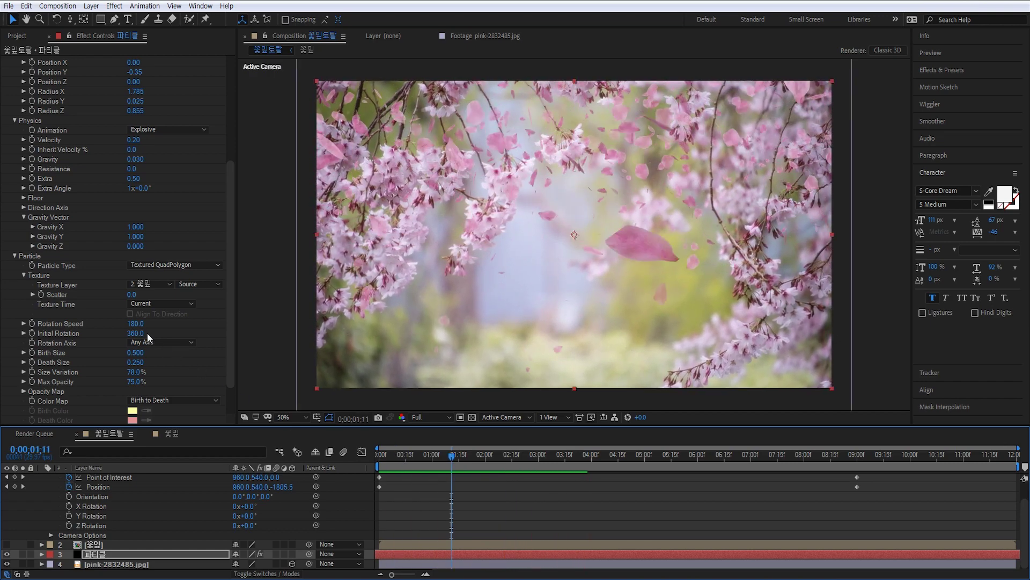
Lower Rotation Speed to 140 and preview the slower petal spin.
left_click(138, 323)
type("140")
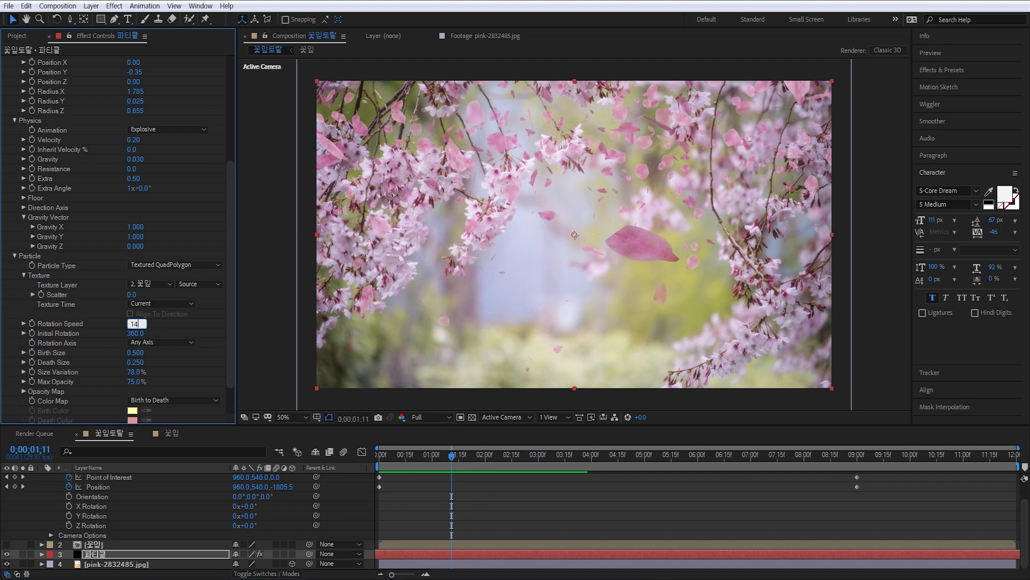
key("Return")
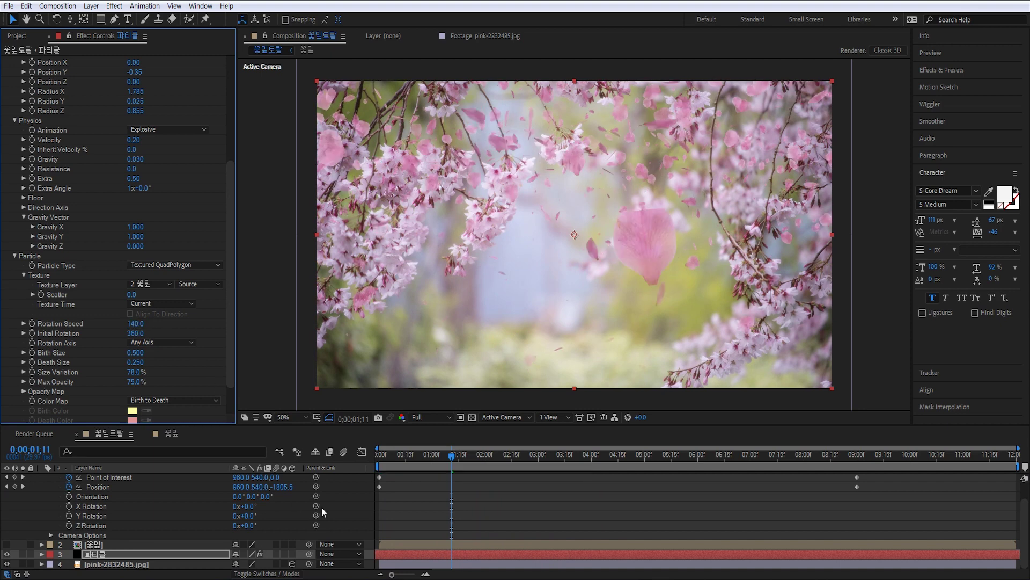
left_click(410, 508)
key("space")
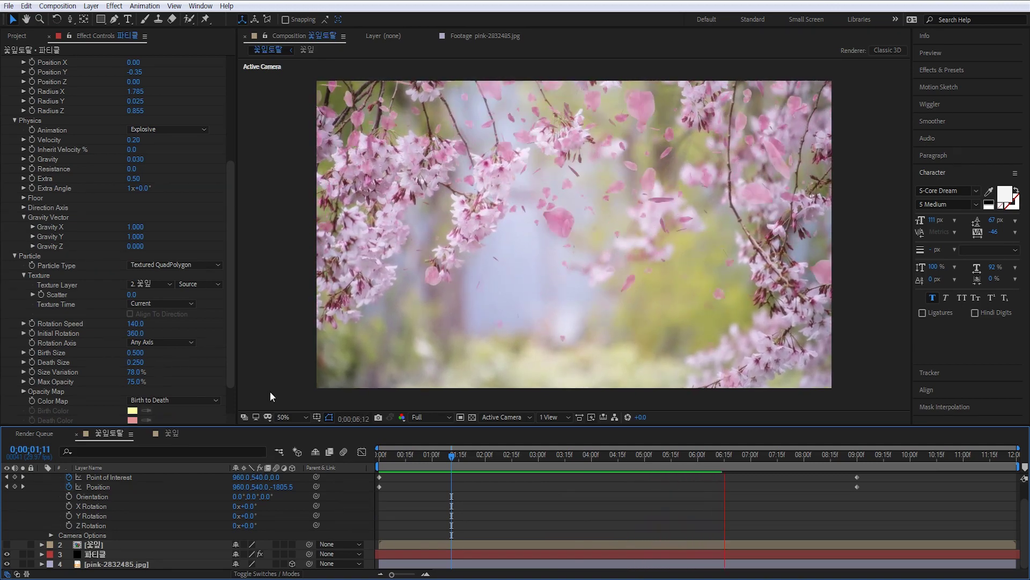
key("space")
left_click(439, 455)
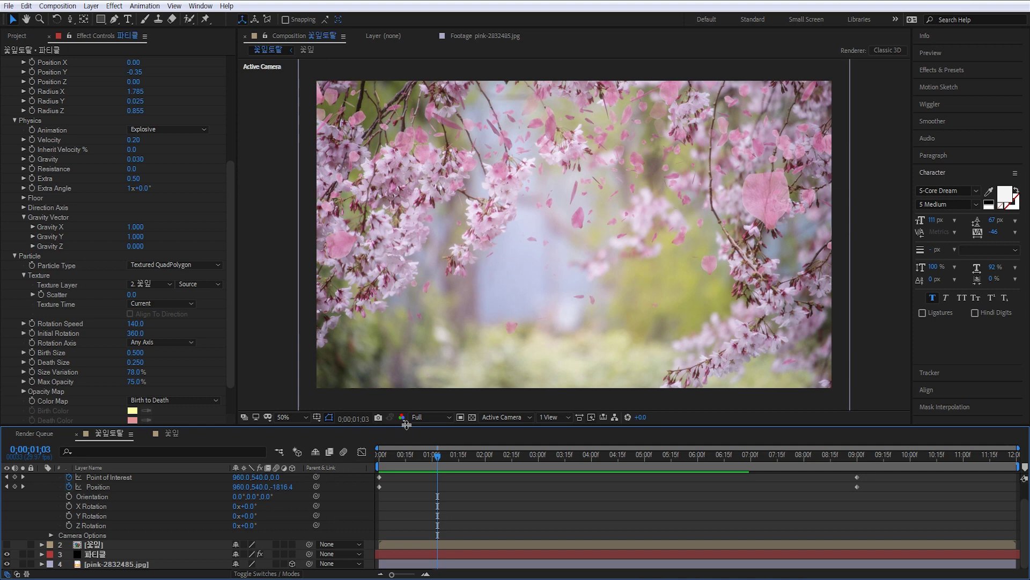
Add a Gaussian Blur with Blurriness 20 to the pink-2832485.jpg background photo.
left_click(111, 565)
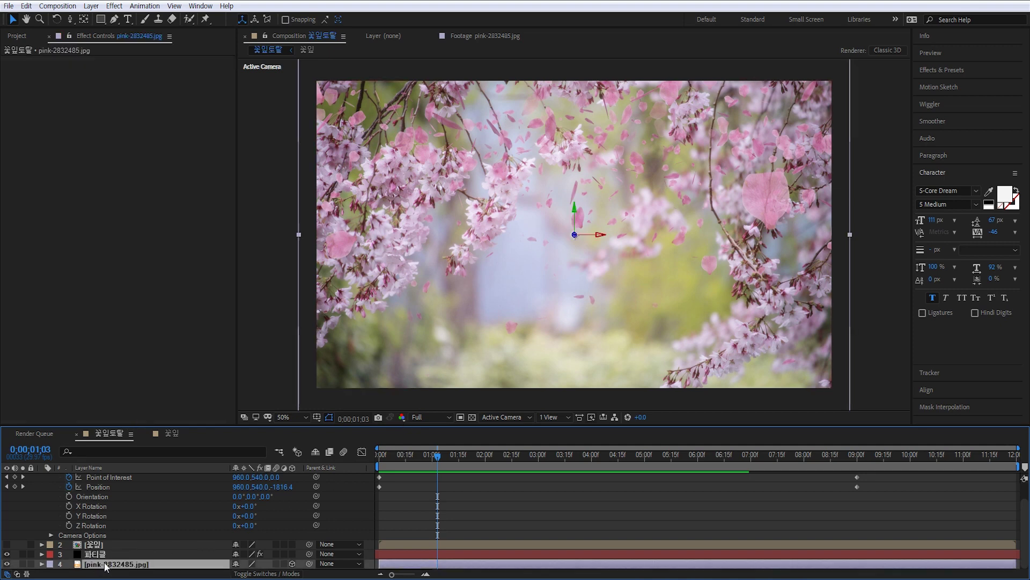
right_click(106, 566)
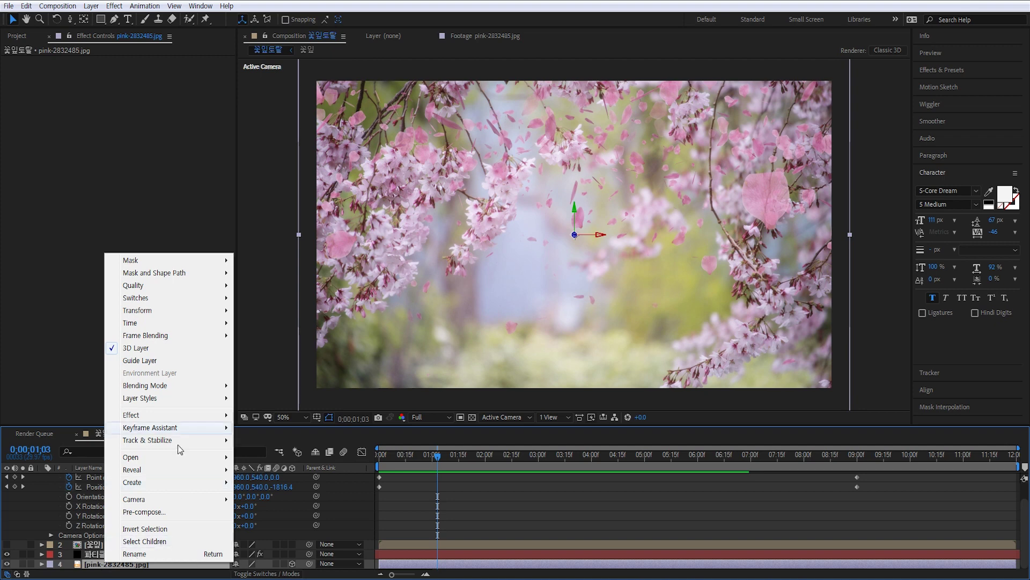
mouse_move(170, 413)
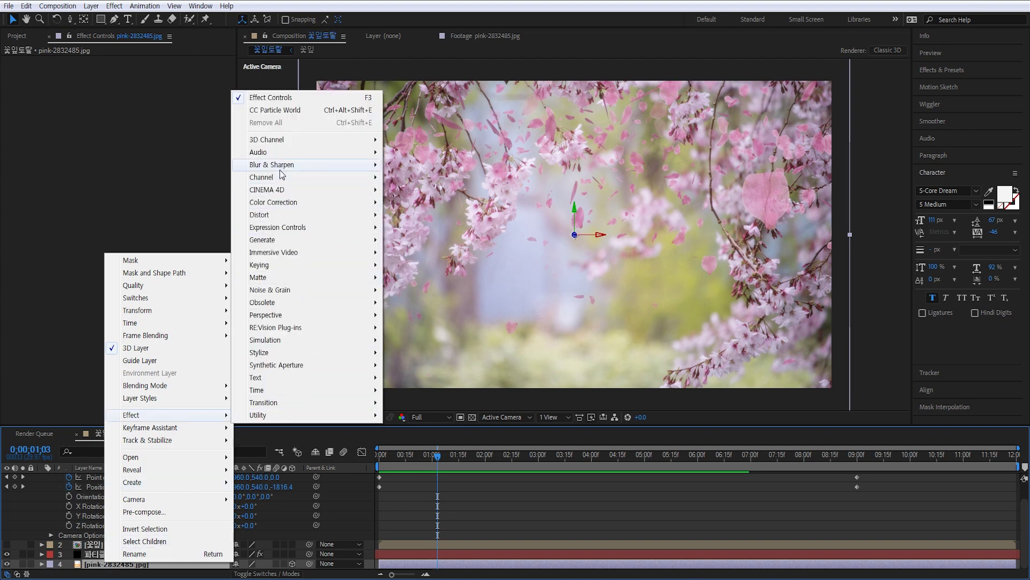
mouse_move(281, 171)
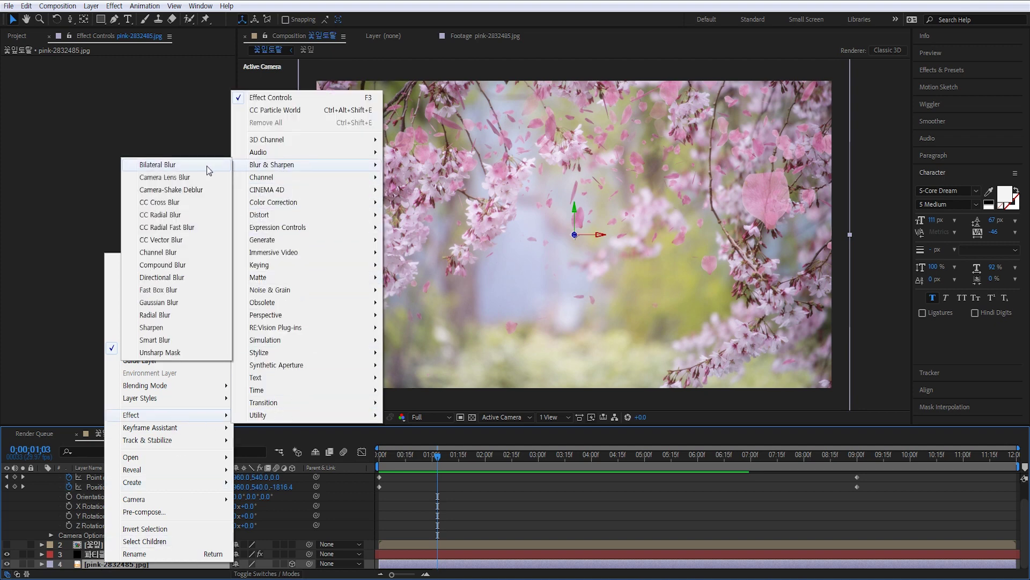
left_click(167, 303)
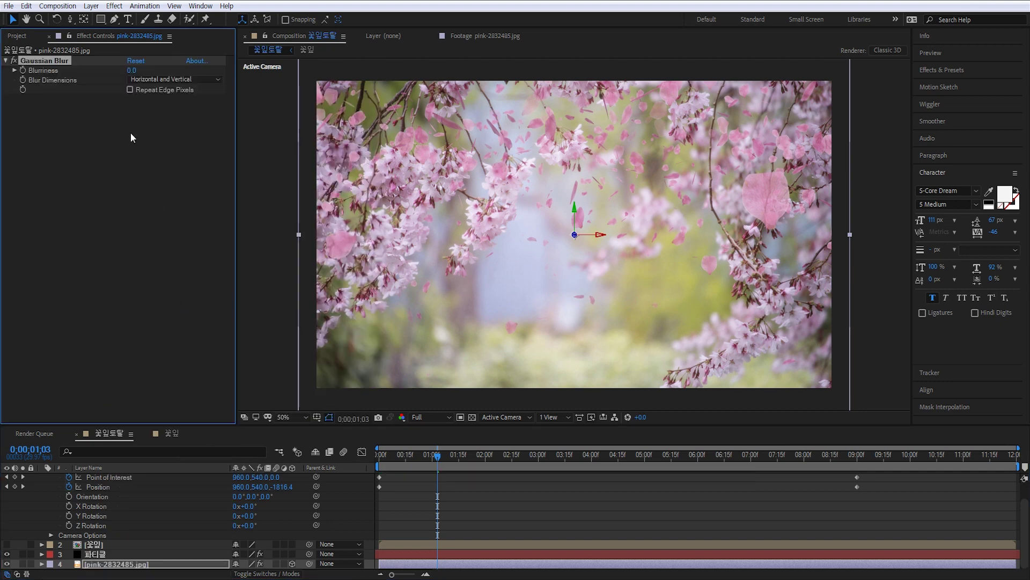
left_click(131, 71)
key("Return")
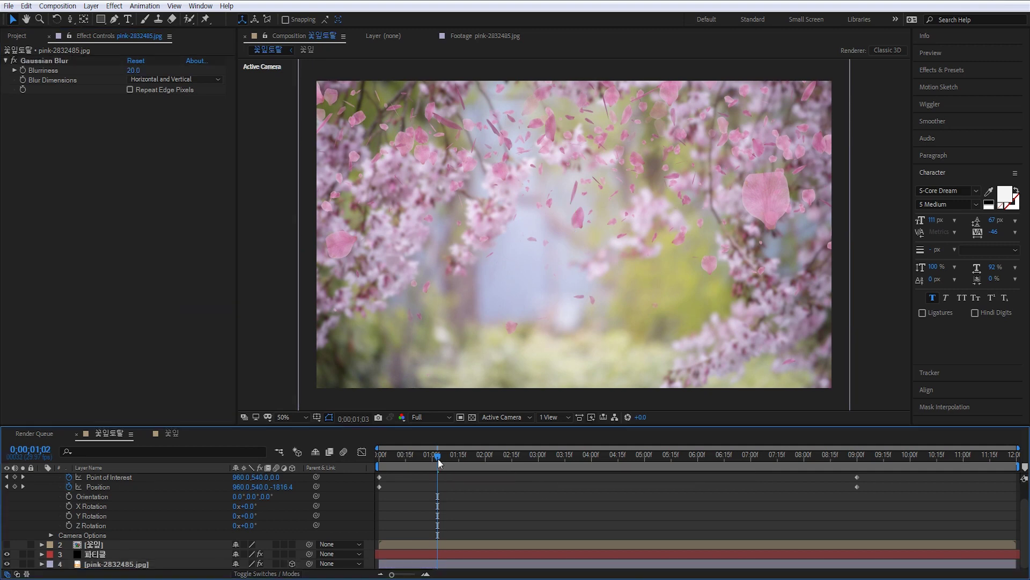
Preview the blurred background from the start, then switch to the 꽃잎 petal composition.
key("Home")
key("space")
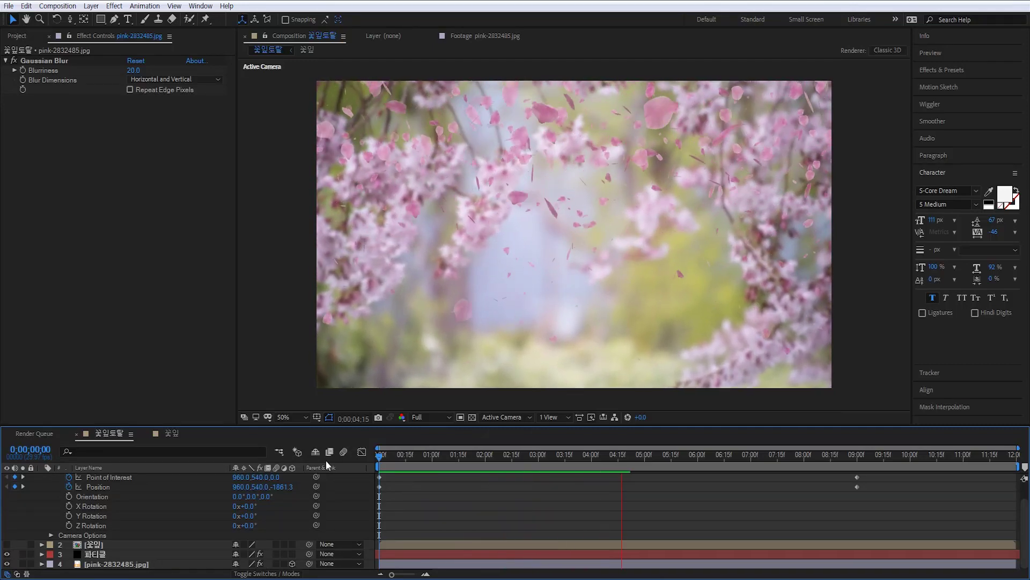
key("space")
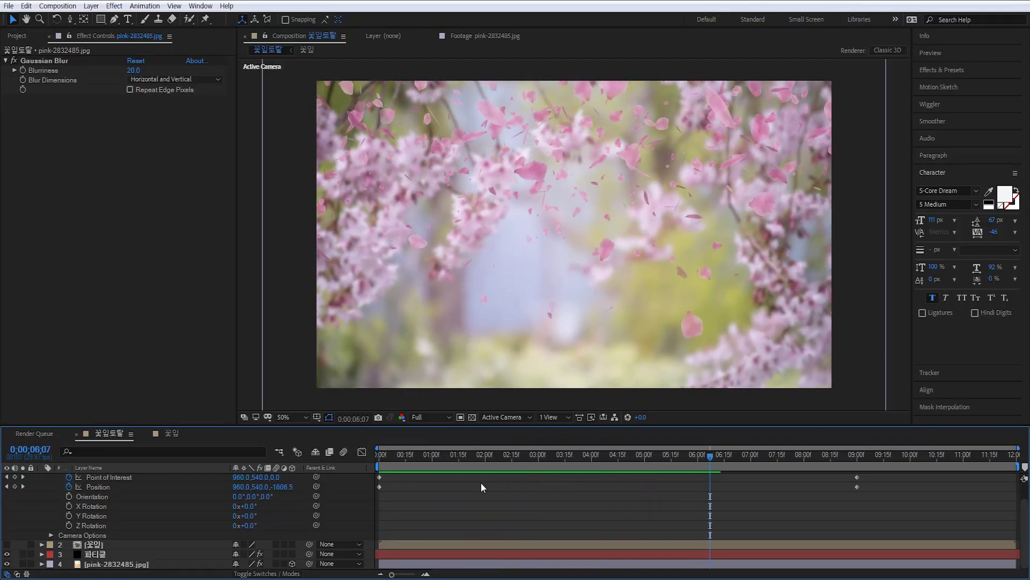
left_click_drag(432, 456, 453, 456)
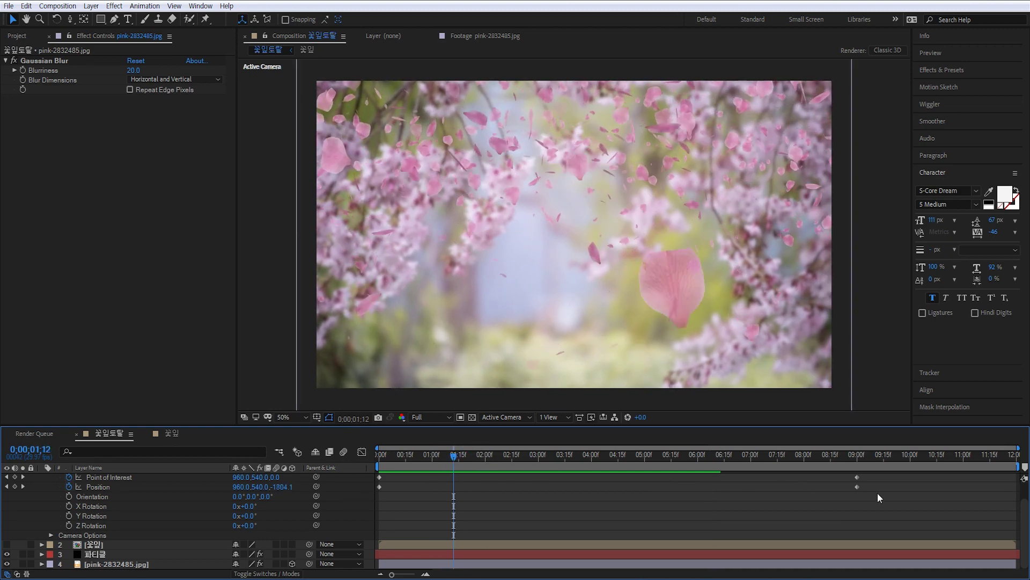
left_click(172, 432)
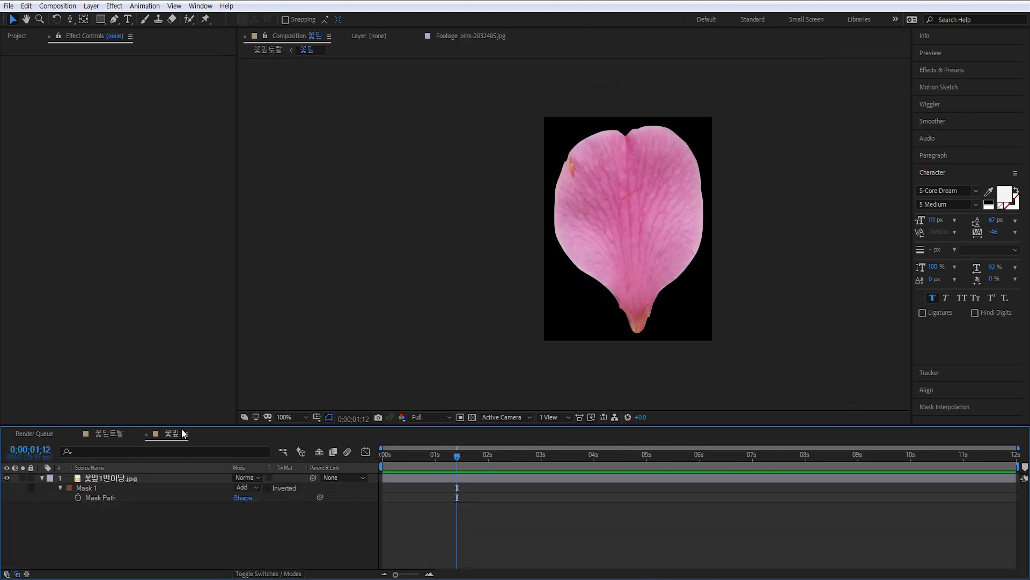
Add a Levels effect to the petal layer and lower Input White to brighten it.
left_click(118, 477)
right_click(118, 477)
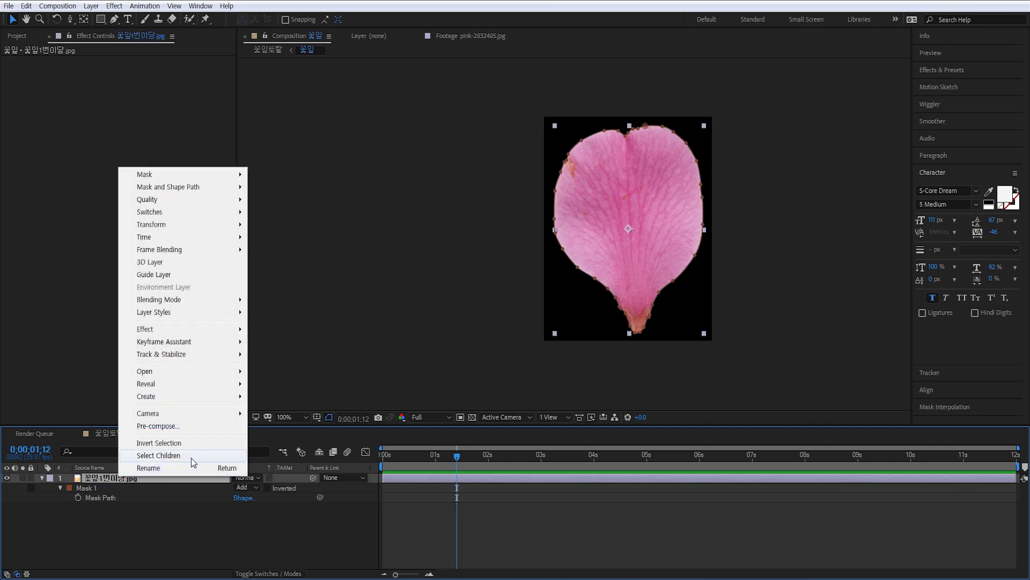
mouse_move(163, 329)
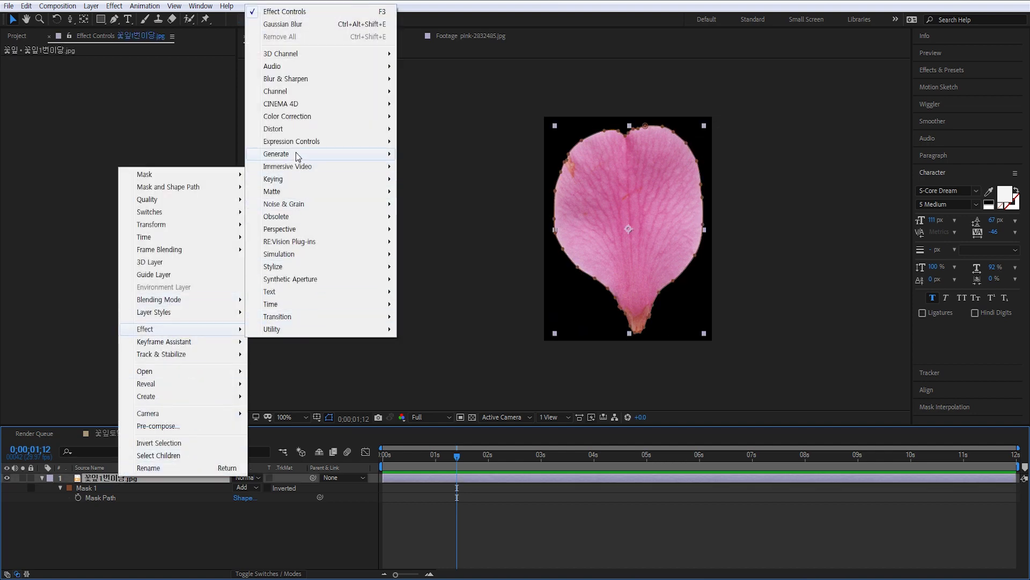
mouse_move(298, 125)
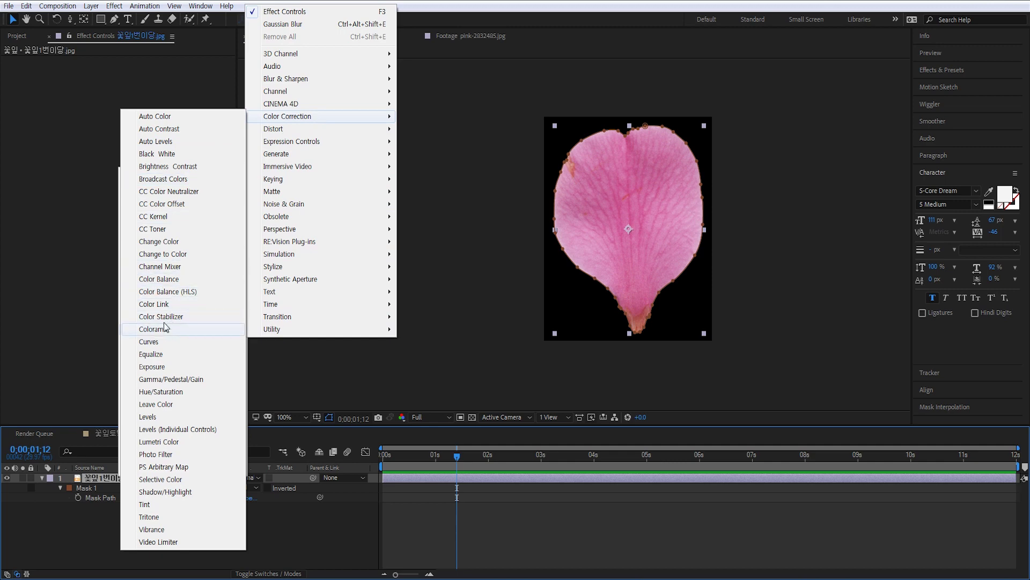
left_click(161, 417)
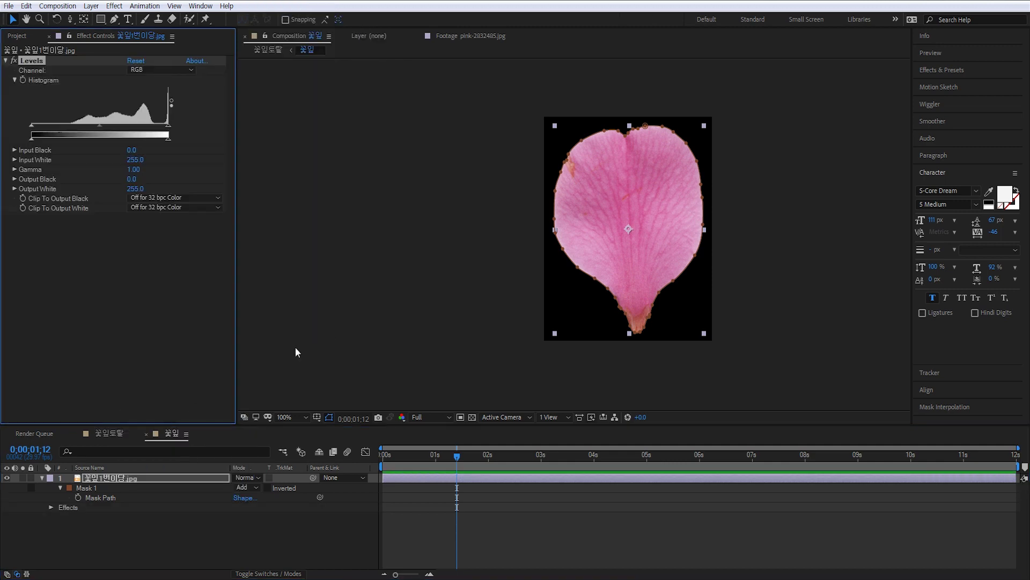
left_click_drag(168, 129, 141, 129)
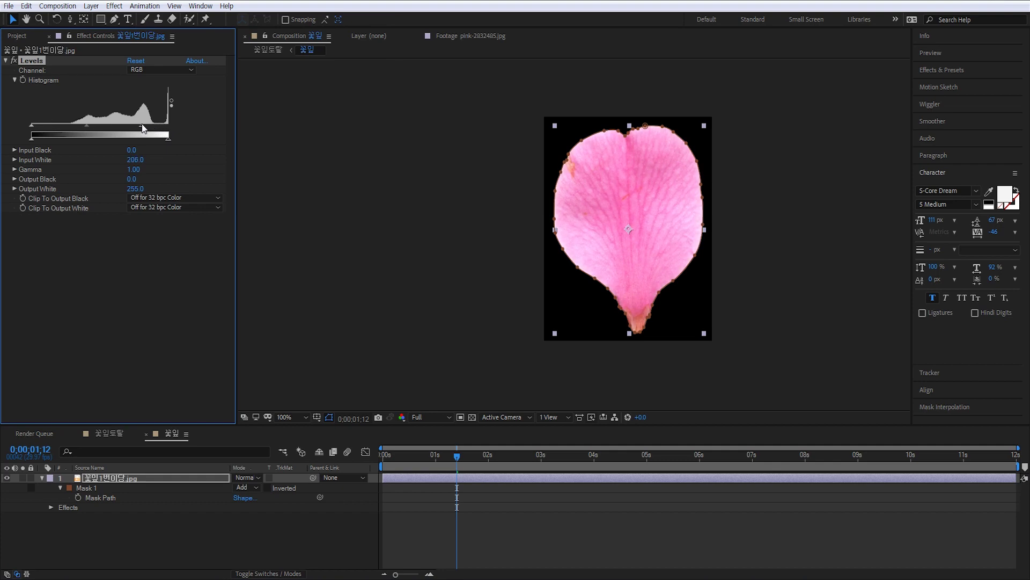
Preview in 꽃잎토탈, adjust the petal's Input White to 241, and preview again.
left_click(105, 433)
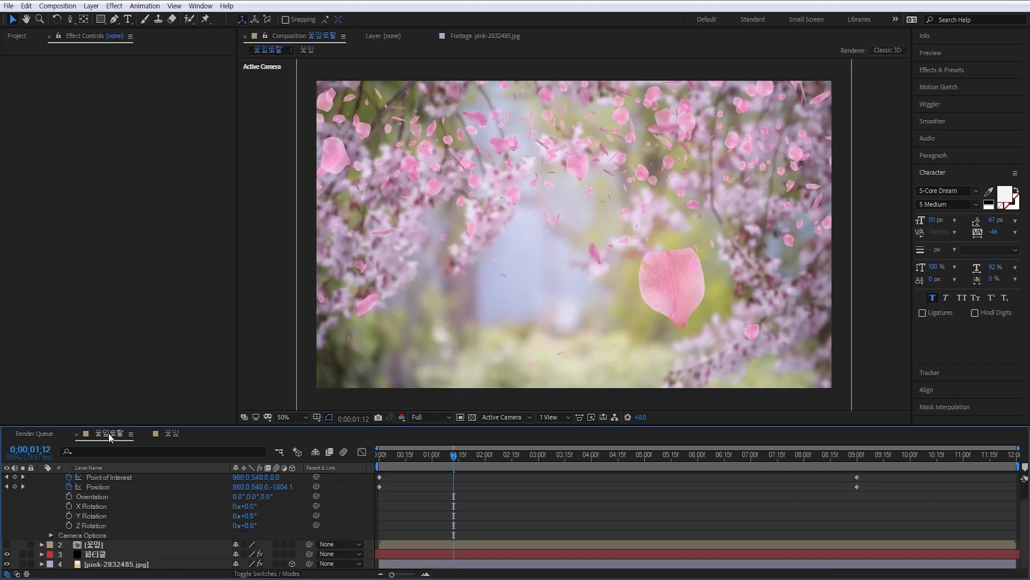
key("space")
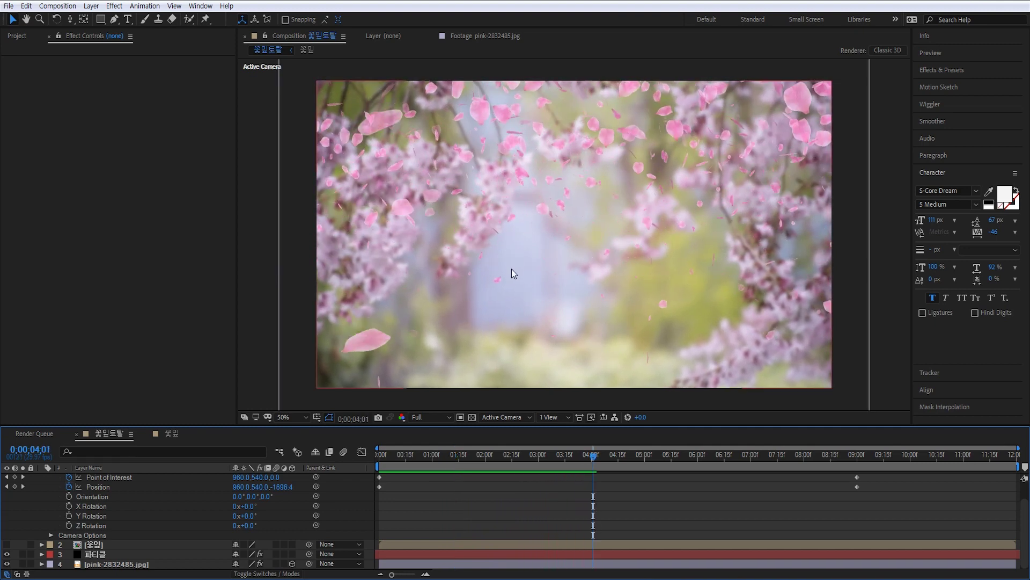
left_click(171, 434)
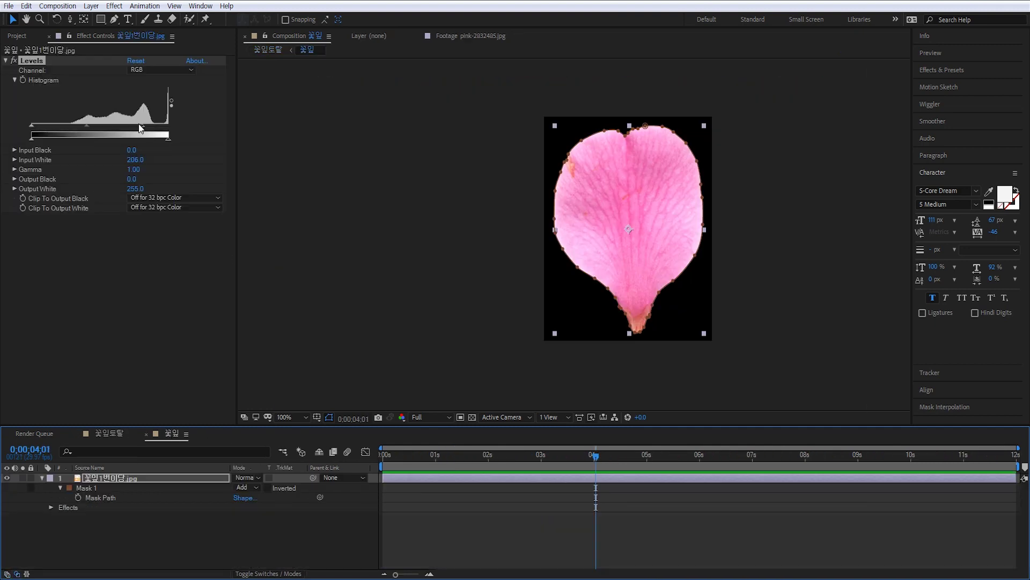
left_click_drag(139, 125, 161, 124)
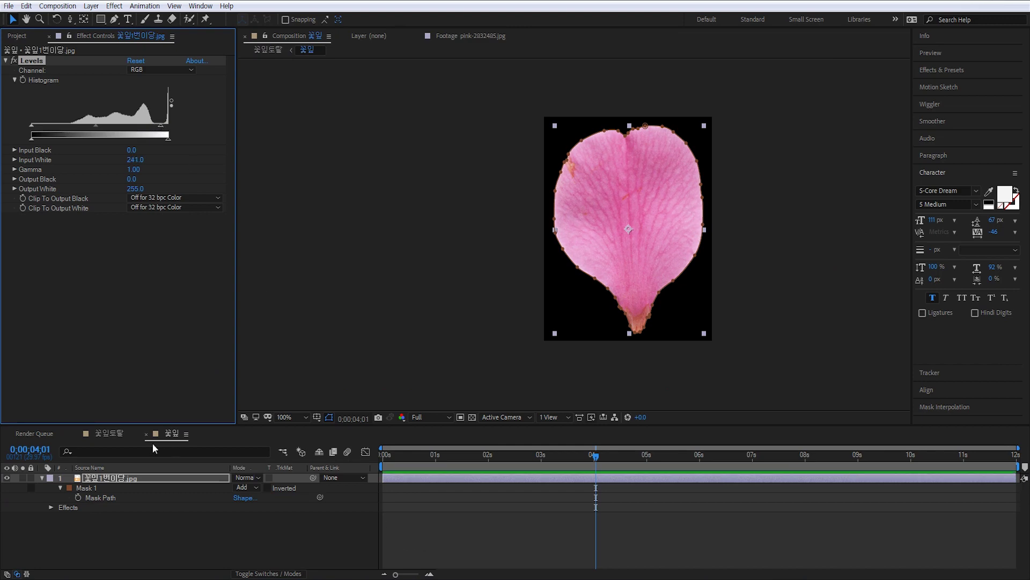
left_click(111, 433)
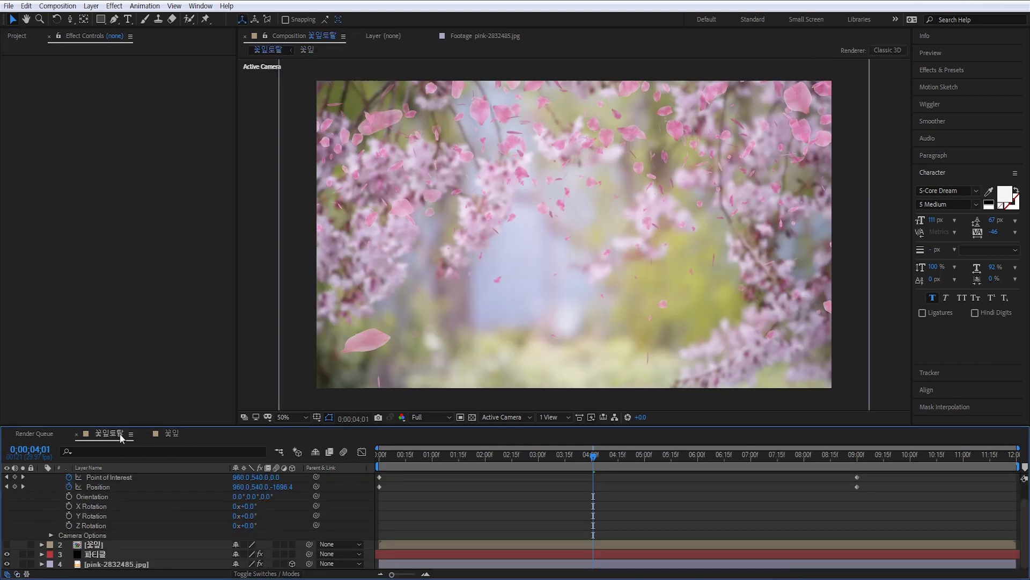
key("space")
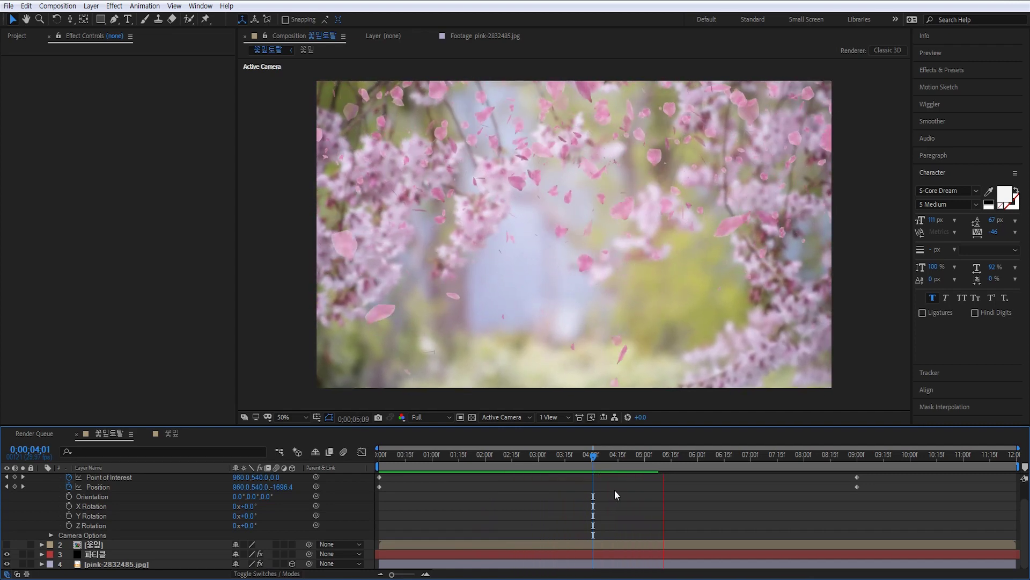
Apply Easy Ease to all of Camera 1's Position and Point of Interest keyframes.
key("space")
scroll(1016, 523, "up", 2)
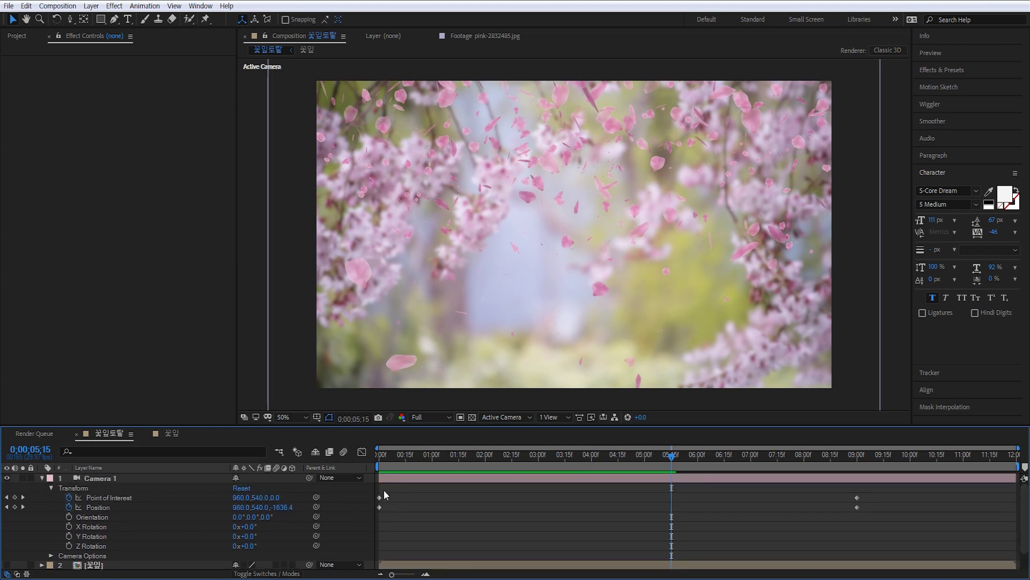
left_click_drag(384, 490, 382, 516)
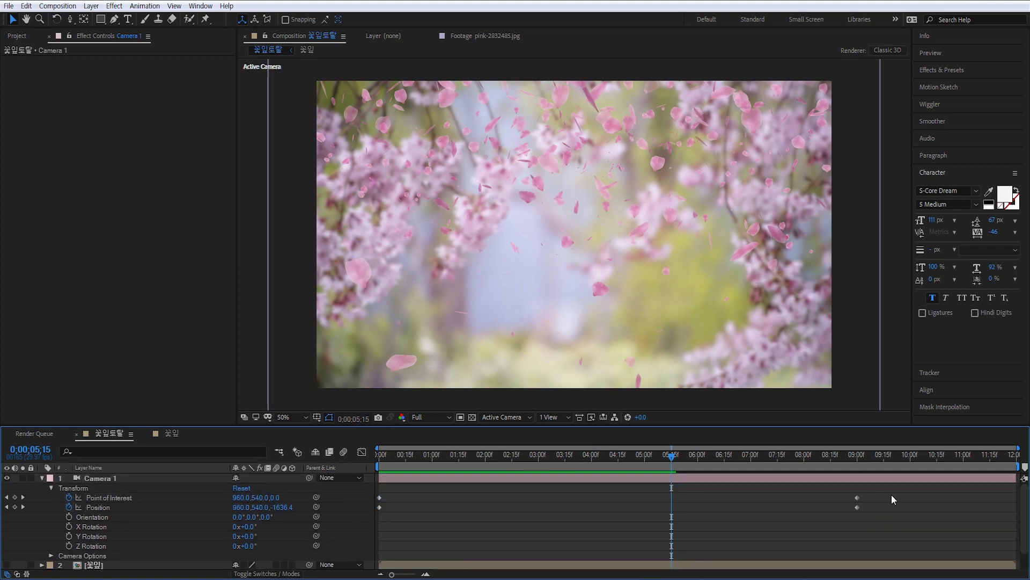
left_click_drag(891, 495, 435, 524)
left_click_drag(356, 524, 356, 523)
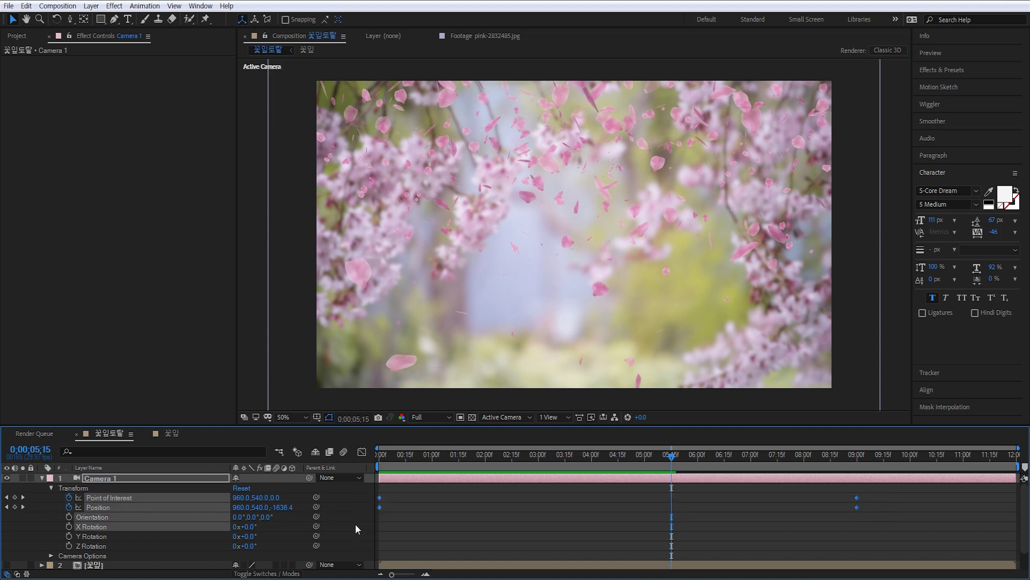
left_click_drag(884, 491, 366, 514)
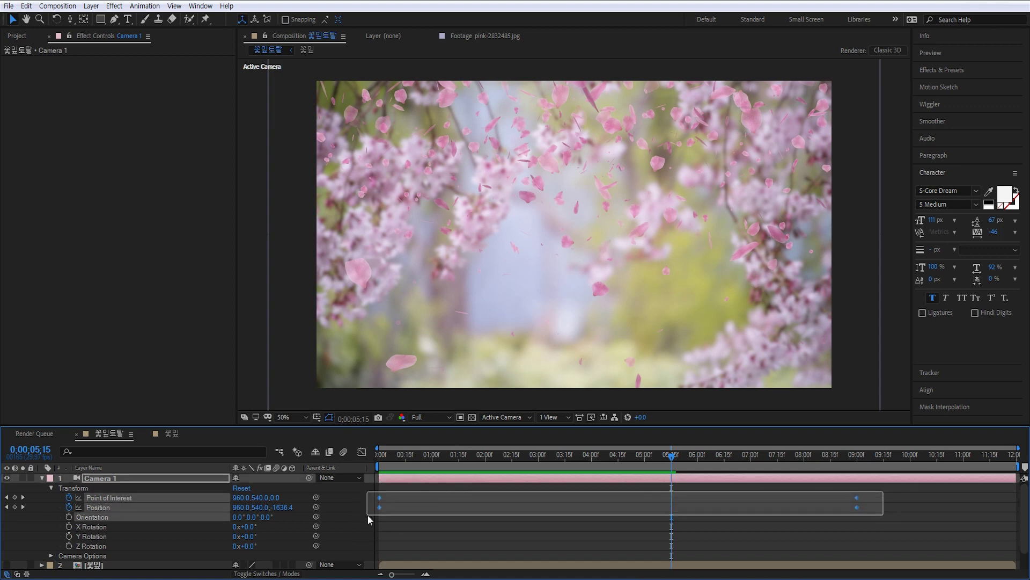
key("F9")
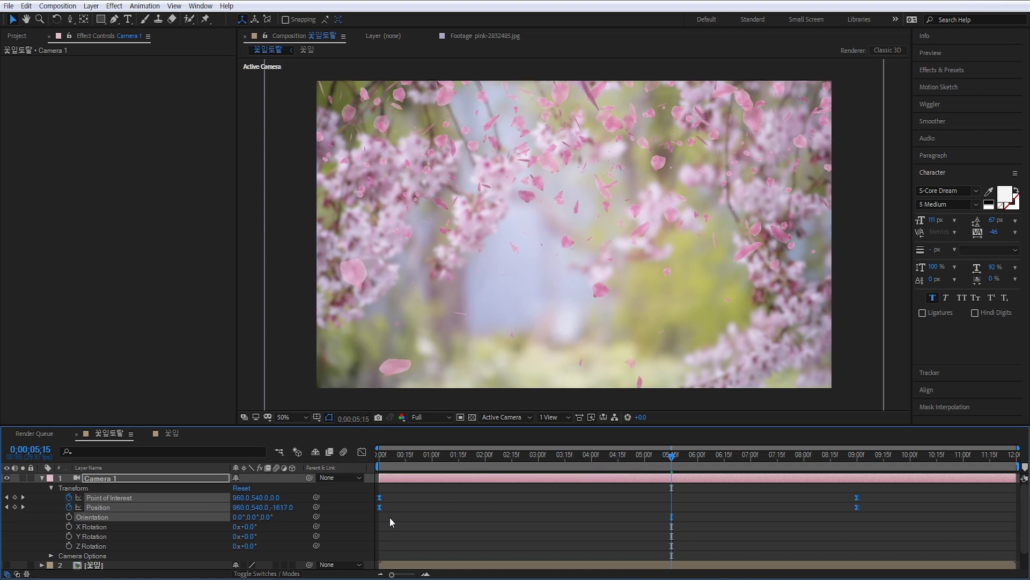
Clear the keyframe selection and preview the eased camera push-in.
left_click(443, 498)
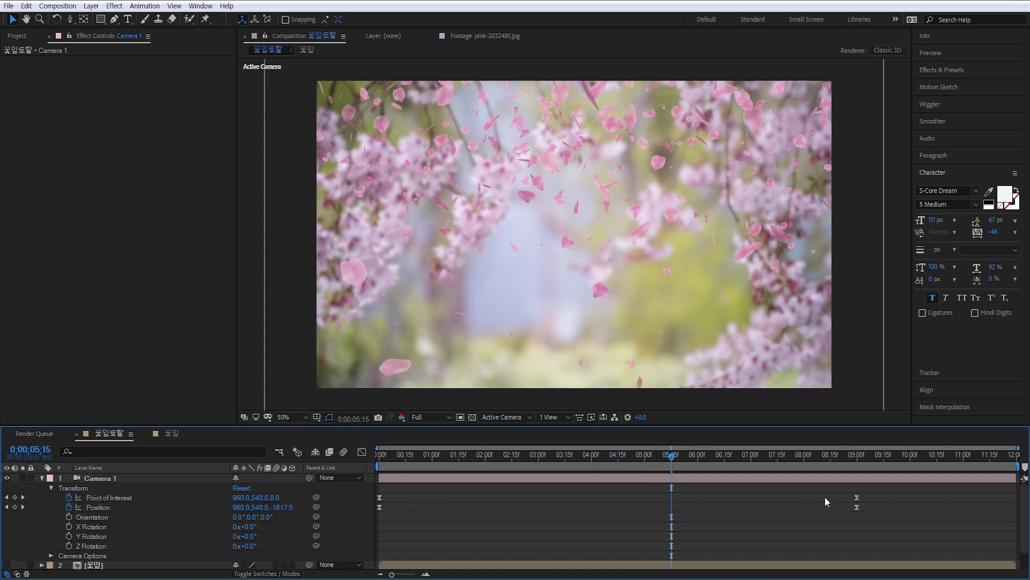
left_click_drag(836, 491, 874, 523)
left_click(782, 497)
key("space")
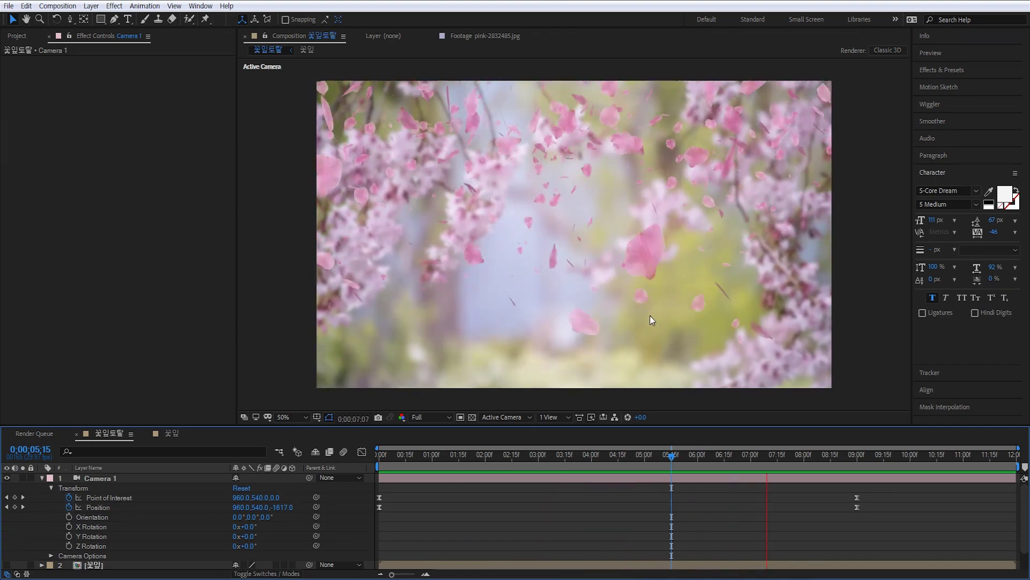
Lower the 파티클 layer's CC Particle World Birth Rate from 3.0 to 1.5.
key("space")
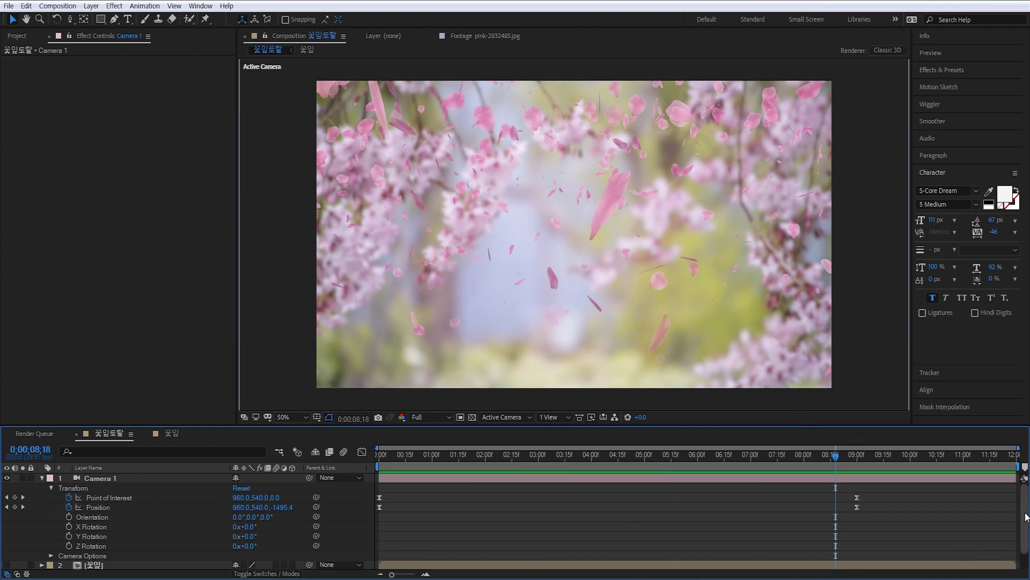
scroll(1026, 516, "down", 2)
left_click(110, 555)
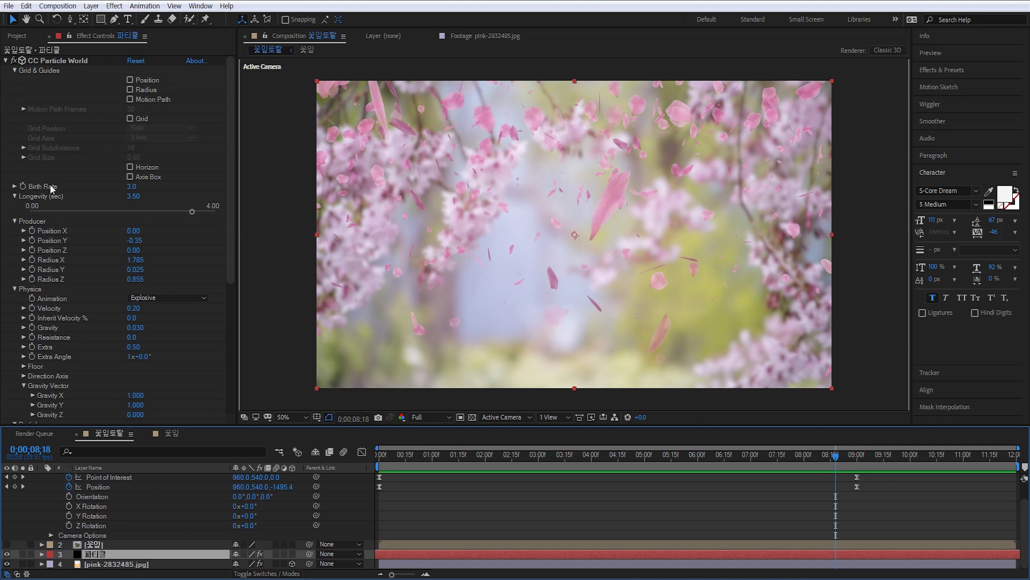
left_click(131, 186)
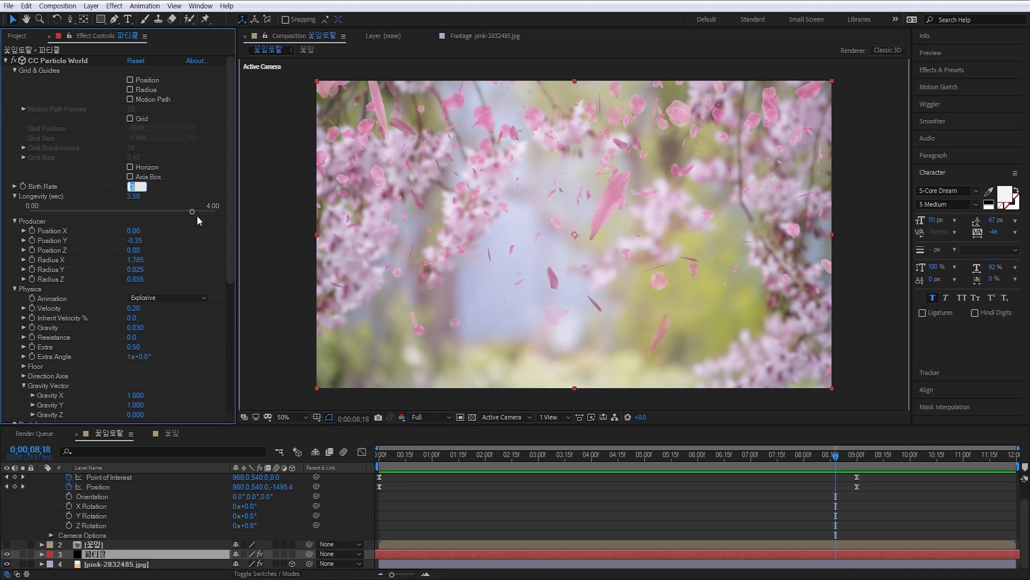
type("2")
key("Return")
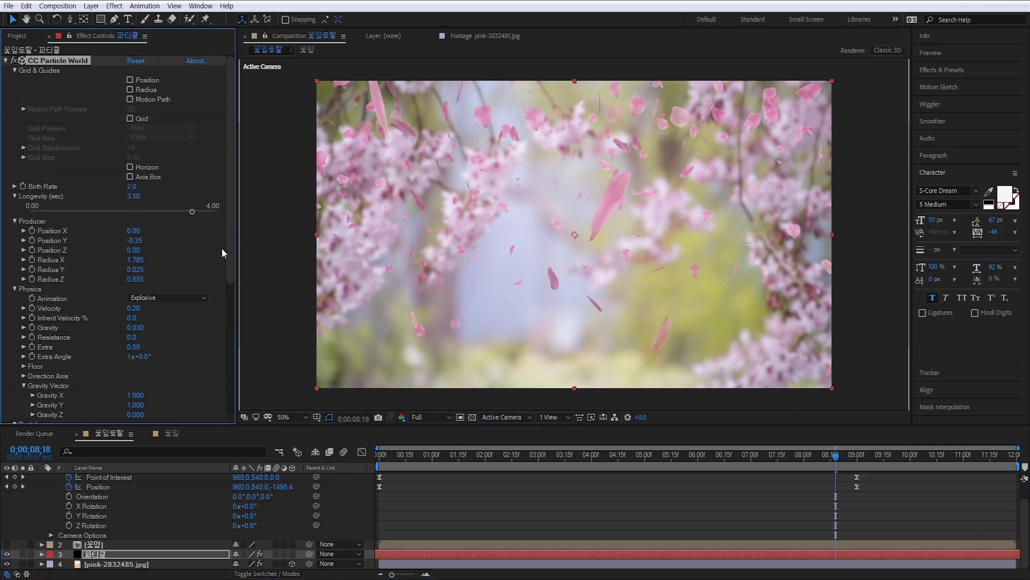
left_click(129, 187)
type("1.5")
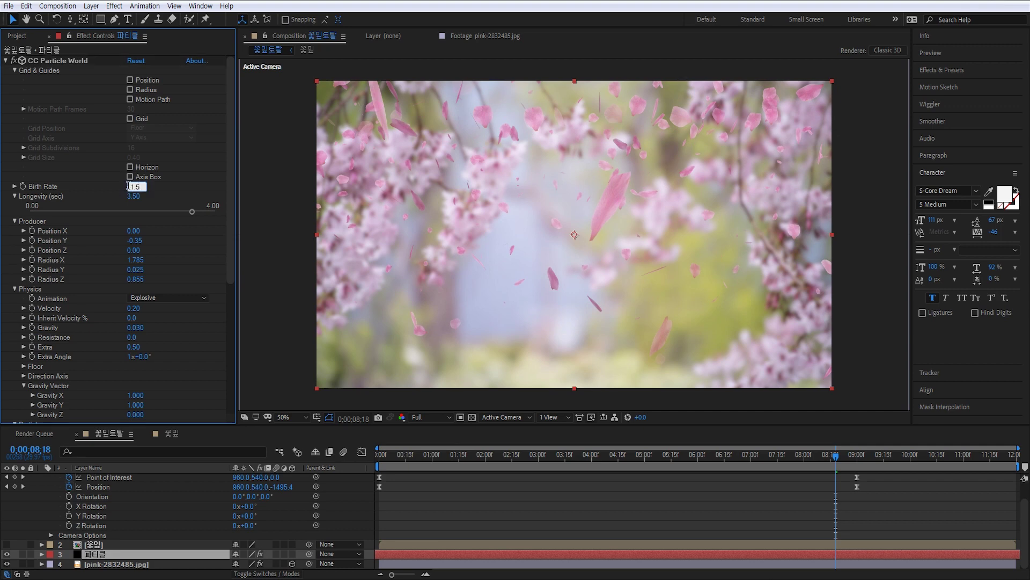
key("Return")
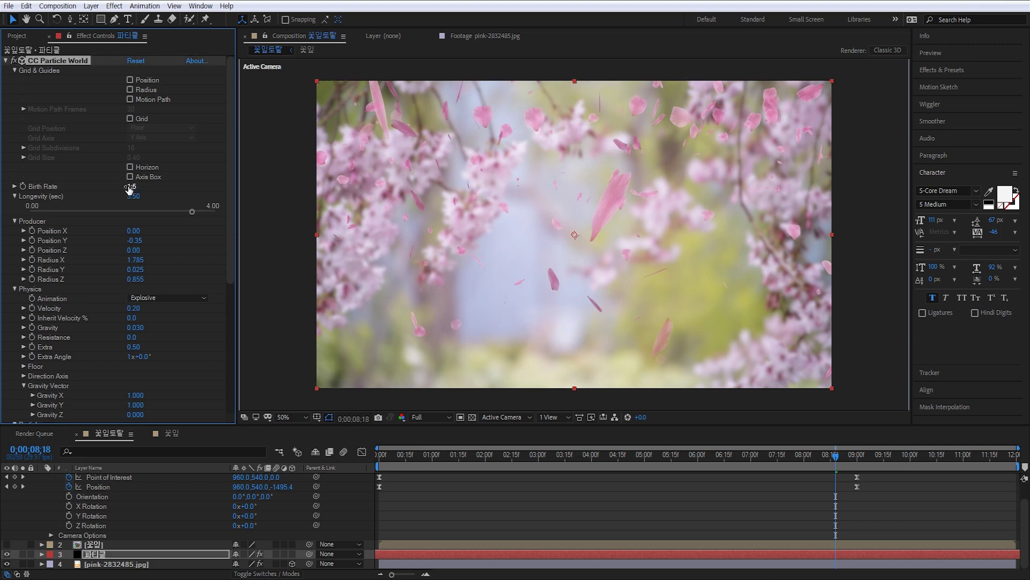
Drop Birth Rate to 1.0, scrubbing to check the petals, then select the blossom photo layer.
mouse_move(402, 461)
left_mouse_down()
mouse_move(460, 450)
mouse_move(629, 449)
left_mouse_up()
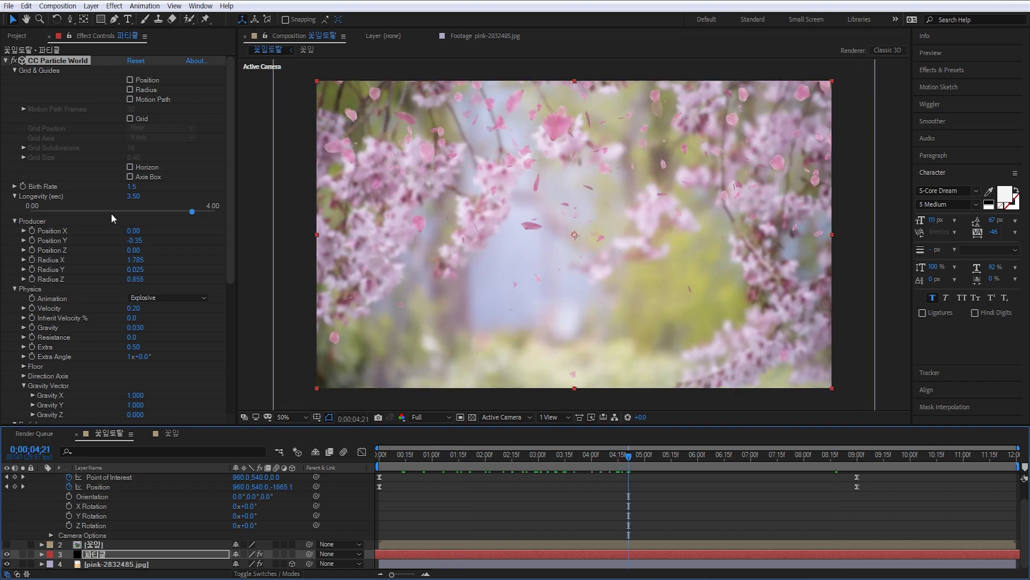
left_click(134, 187)
type("1")
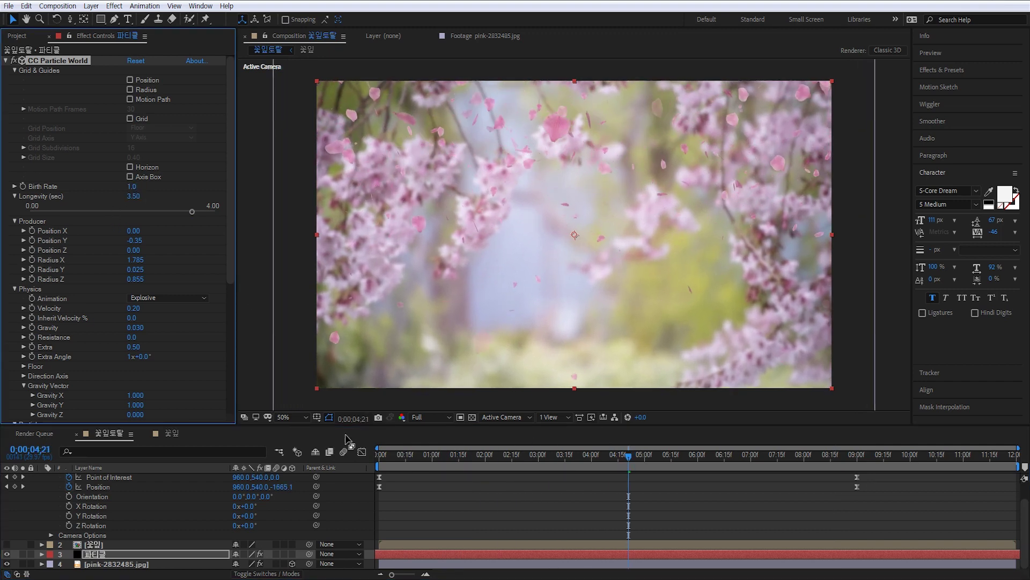
left_click_drag(393, 451, 499, 448)
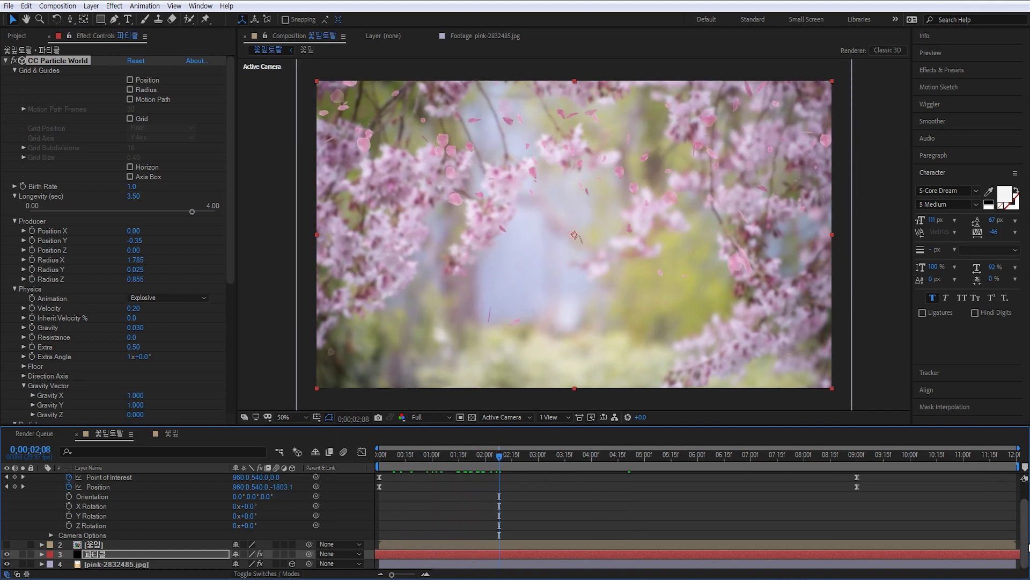
left_click(111, 564)
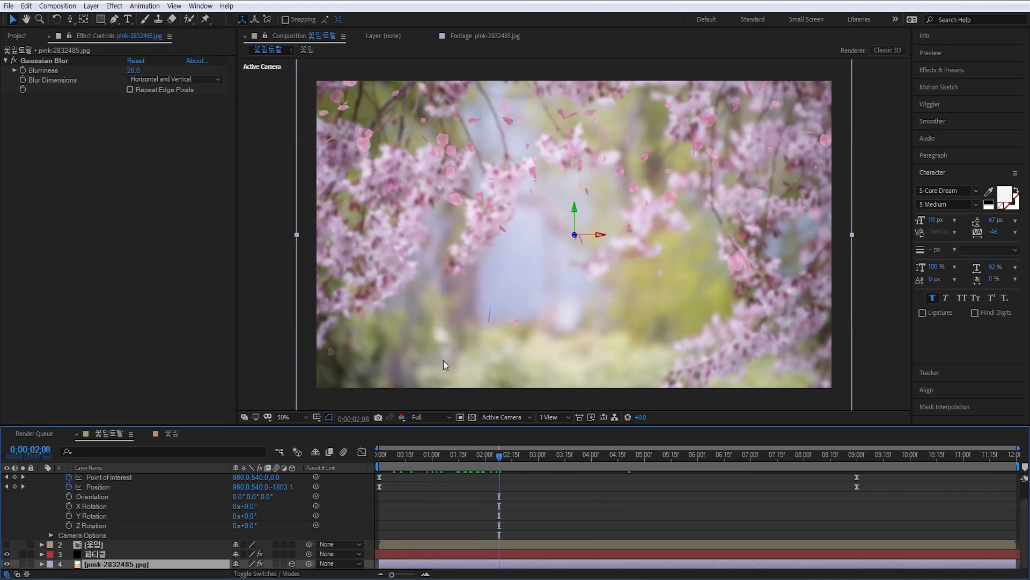
In 4 Views, push the blossom photo layer back along Z, then return to 1 View.
left_click(549, 418)
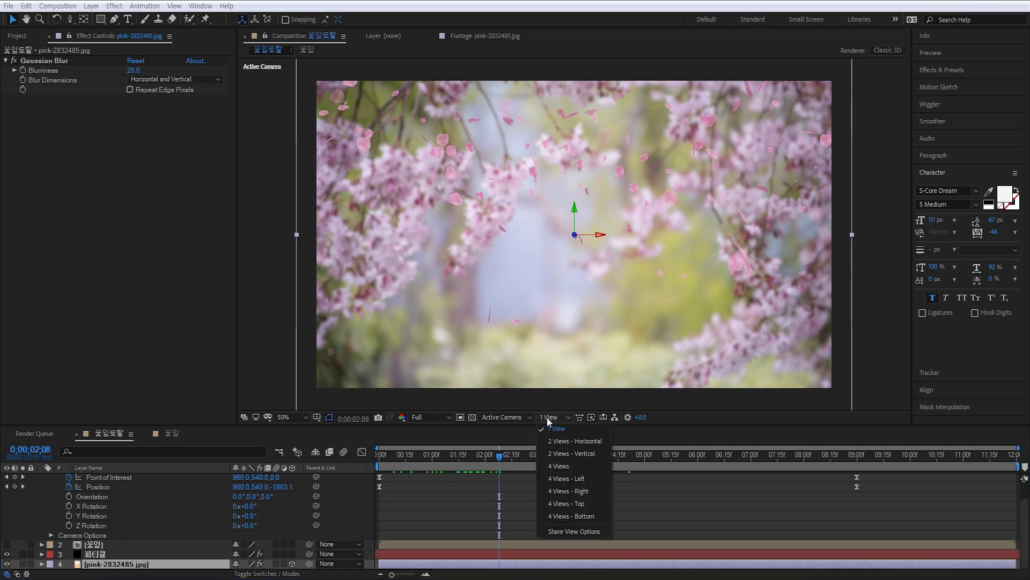
left_click(561, 466)
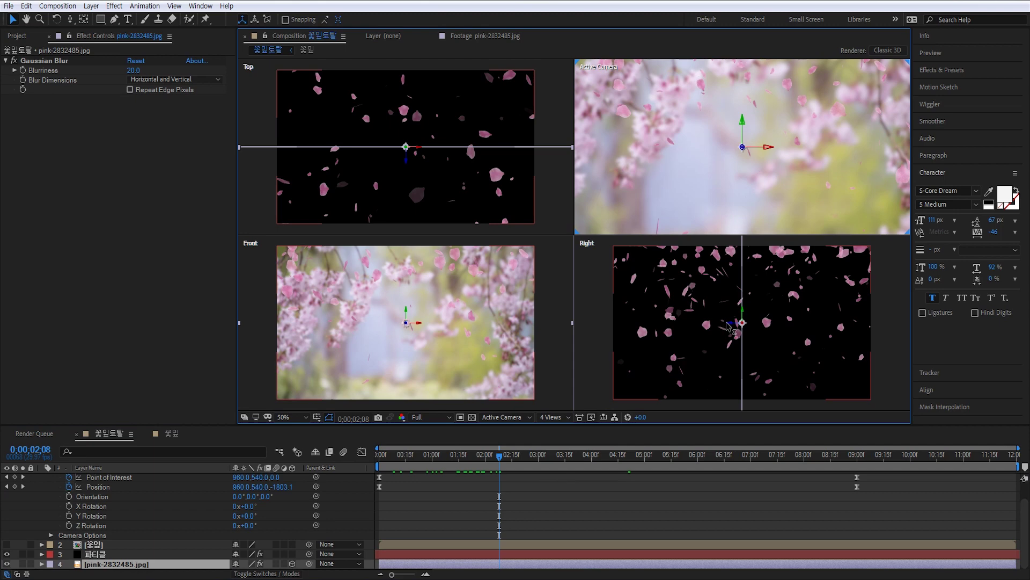
left_click_drag(731, 326, 769, 331)
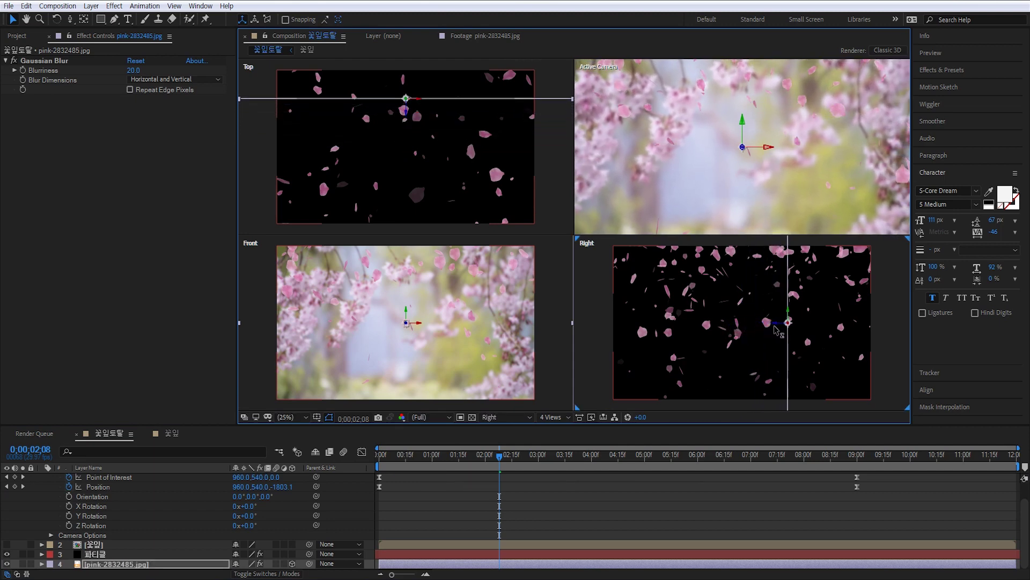
left_click(557, 418)
left_click(562, 434)
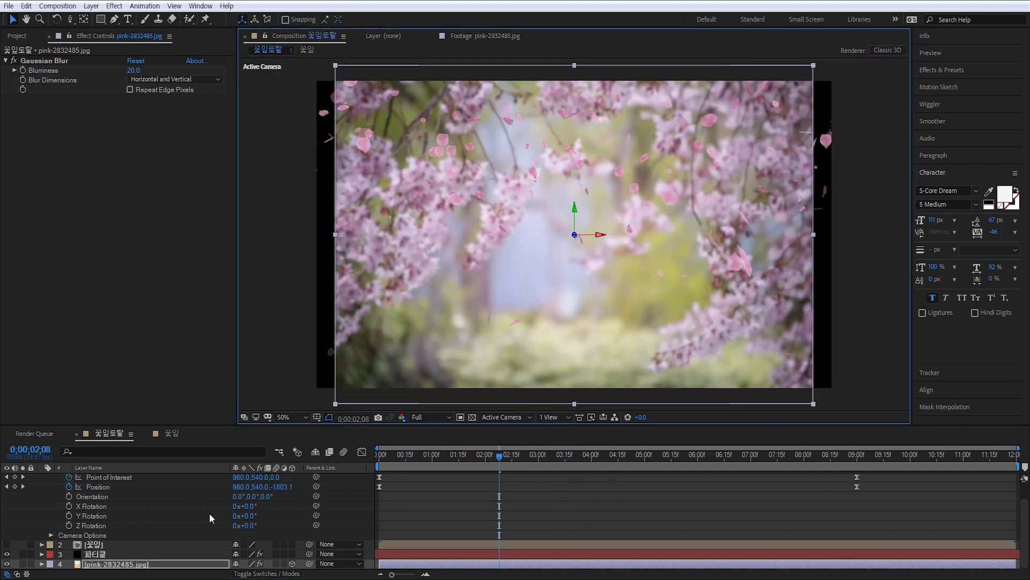
At 0:00, dolly Camera 1 closer to Position Z -1632.0 and preview the animation.
left_click_drag(398, 456, 365, 460)
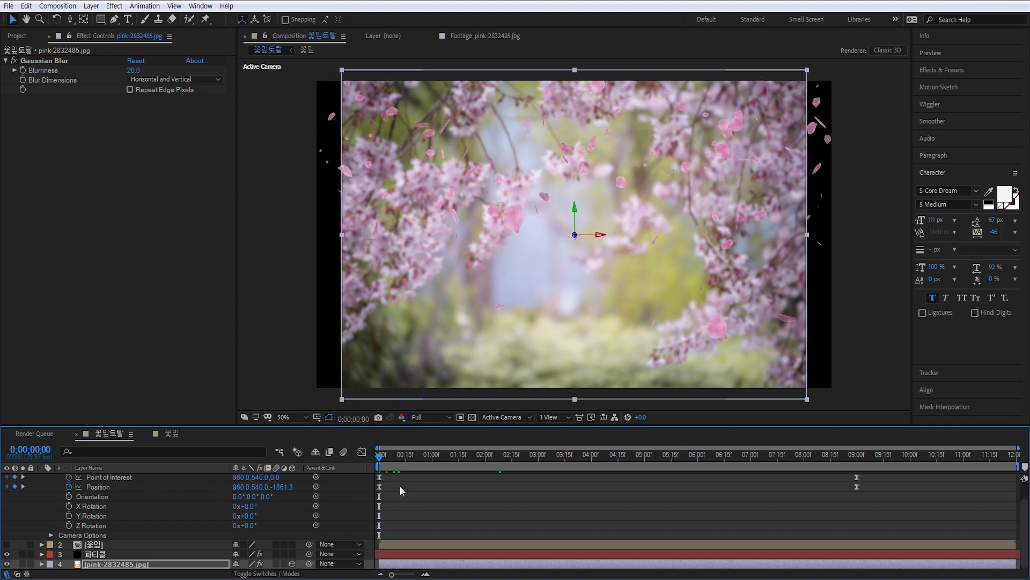
scroll(148, 520, "up", 2)
left_click(98, 478)
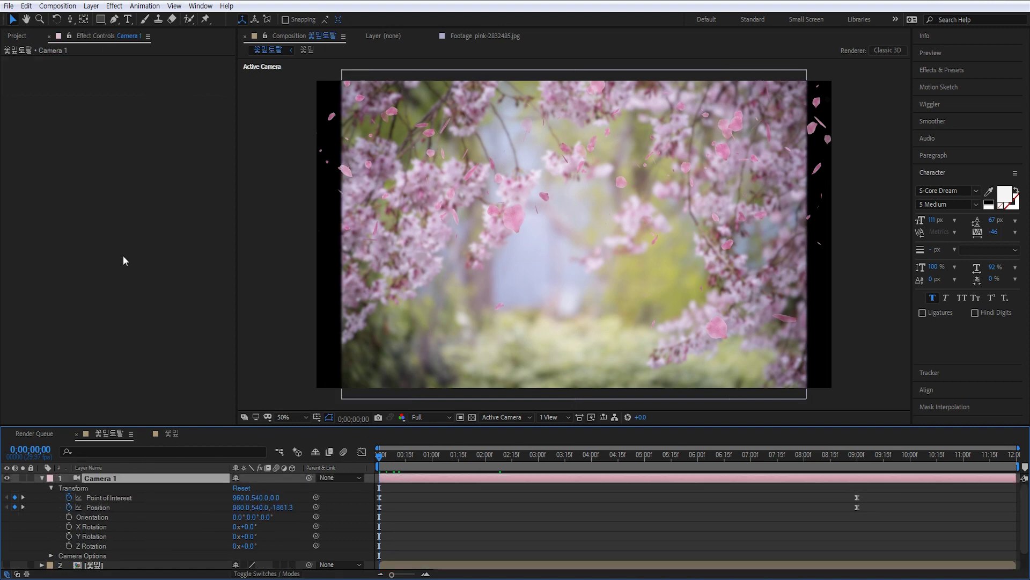
left_click(69, 20)
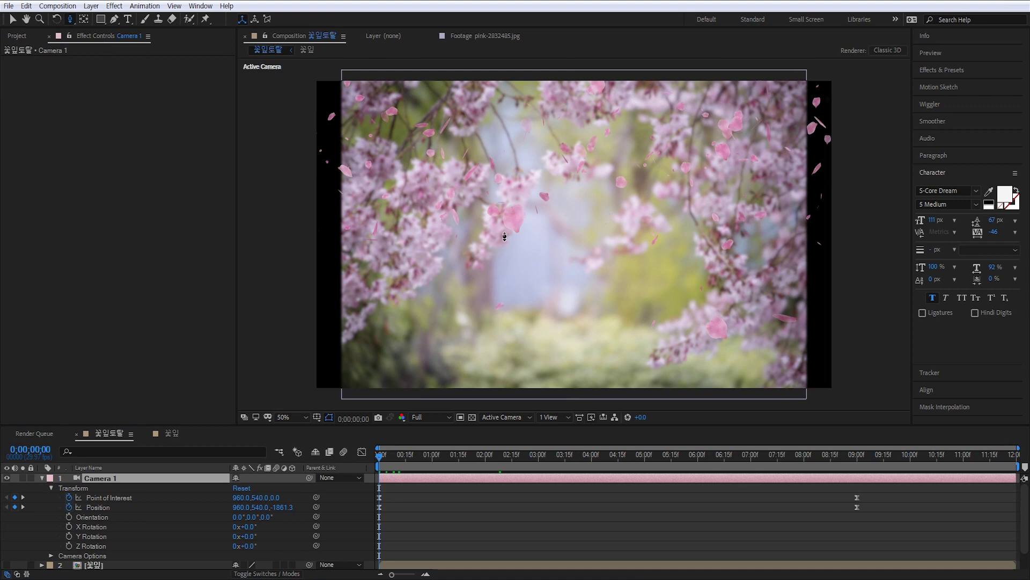
left_click_drag(505, 237, 512, 219)
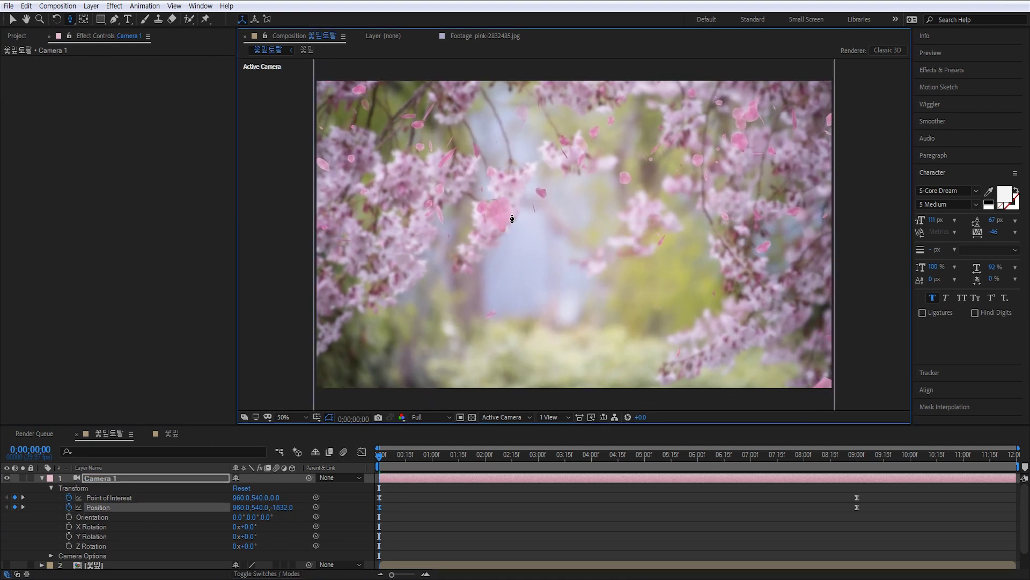
left_click(505, 516)
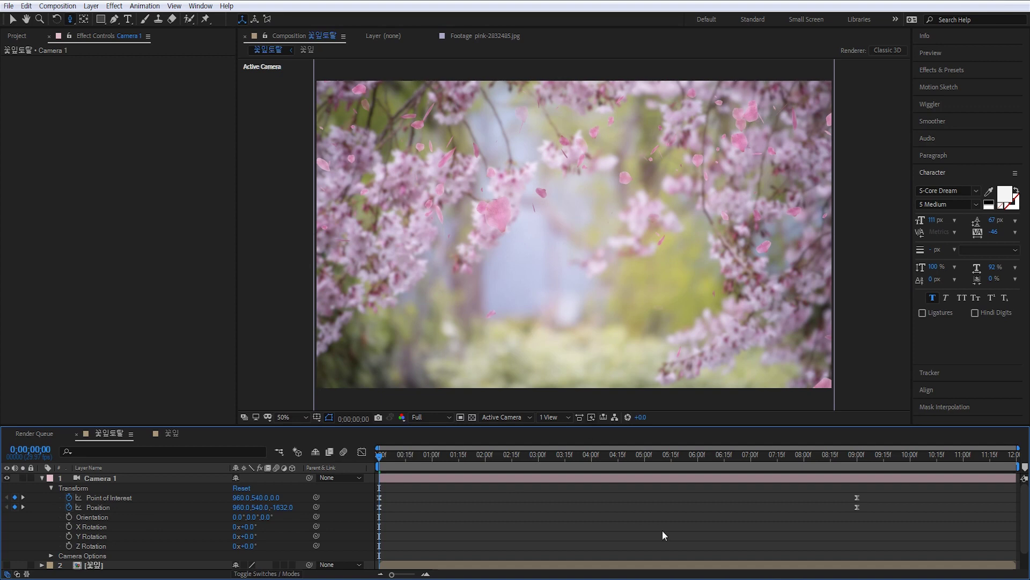
key("space")
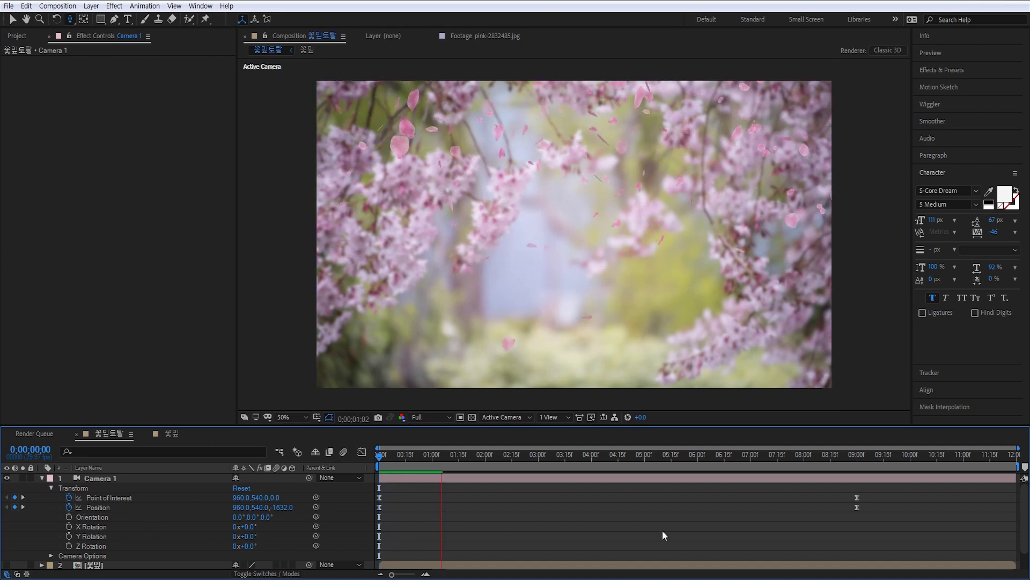